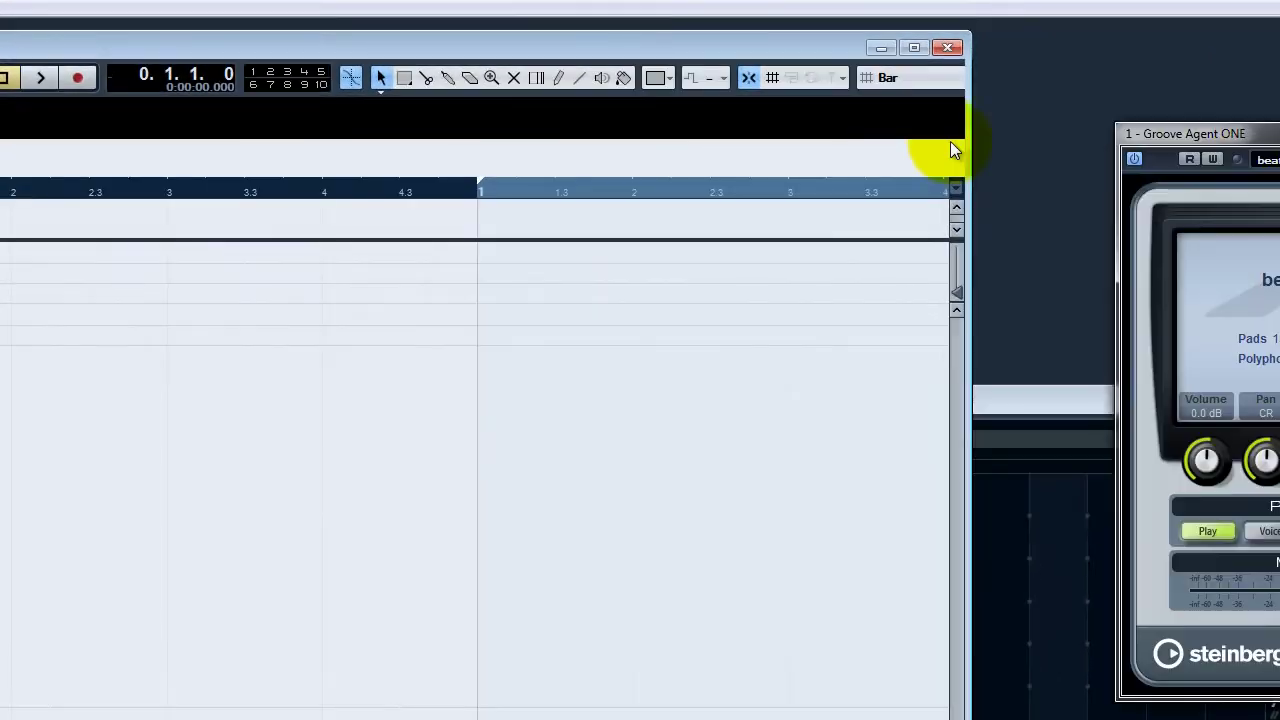
- Centre the Groove Agent ONE window and audition the kick, snare, hat, tamb, conga and crash pads
left_click_drag(1250, 133, 405, 81)
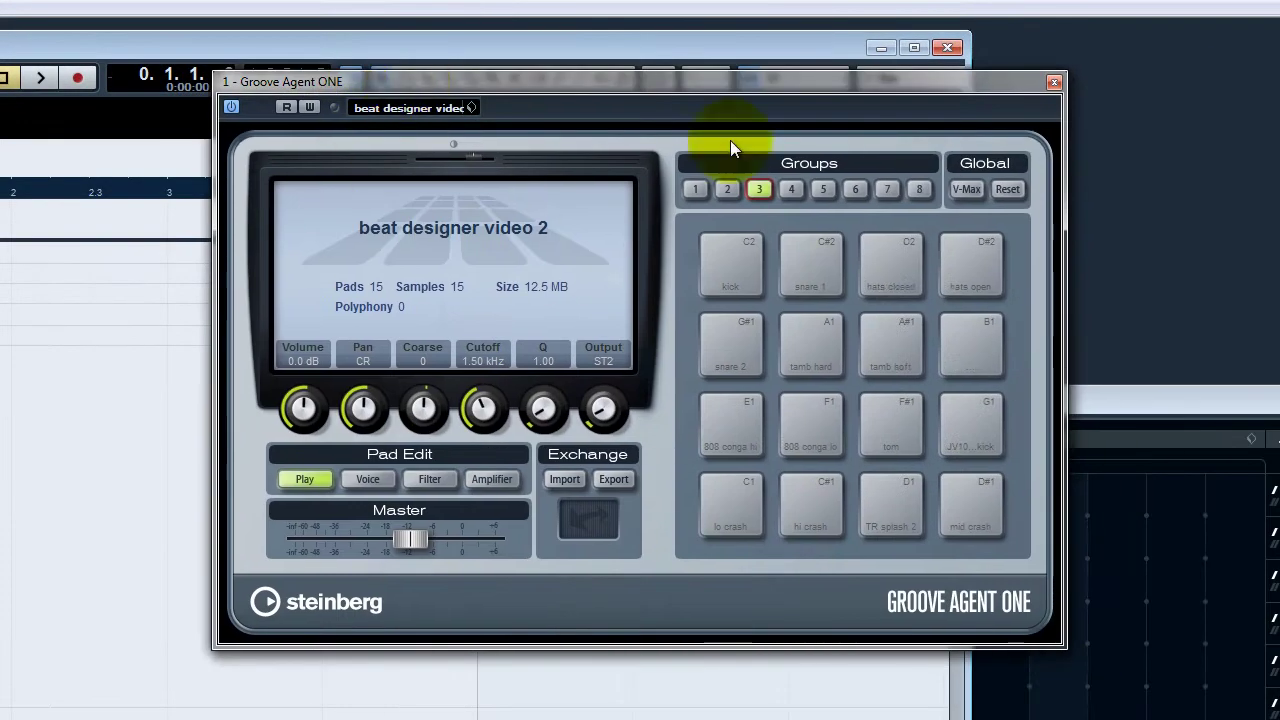
left_click(731, 259)
left_click(795, 258)
left_click(898, 261)
left_click(972, 260)
left_click(809, 336)
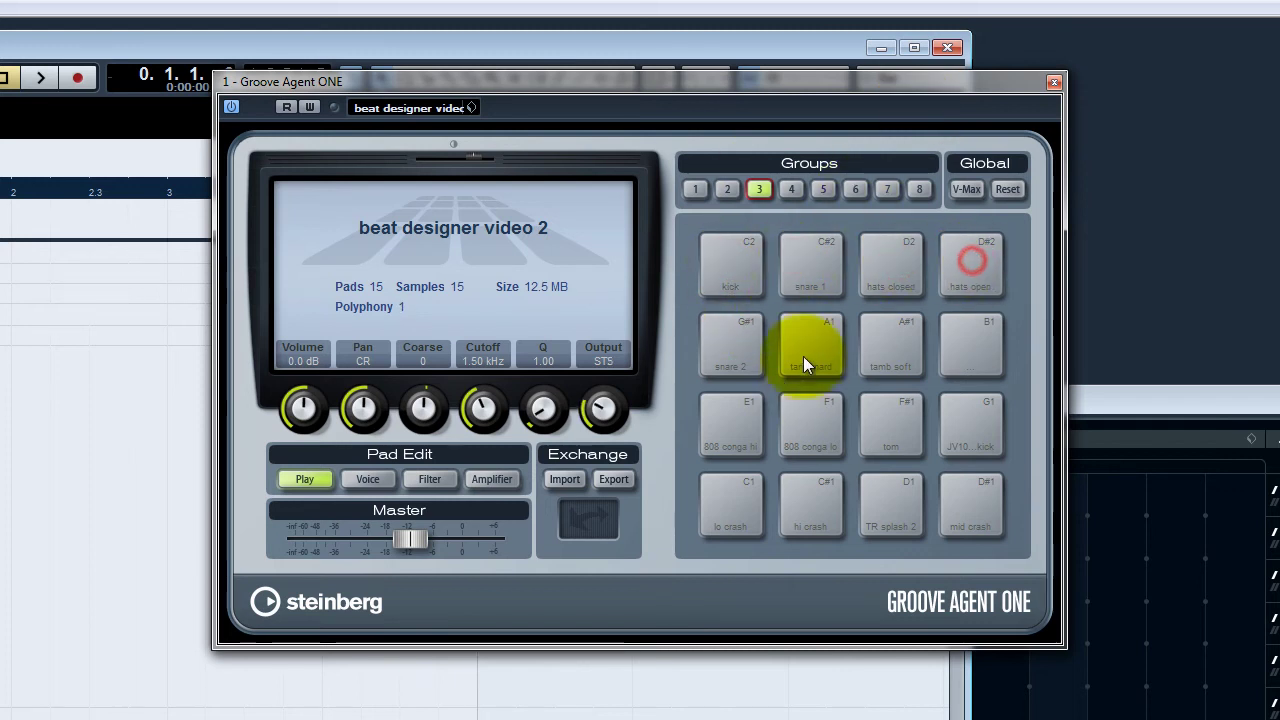
left_click(741, 342)
left_click(738, 416)
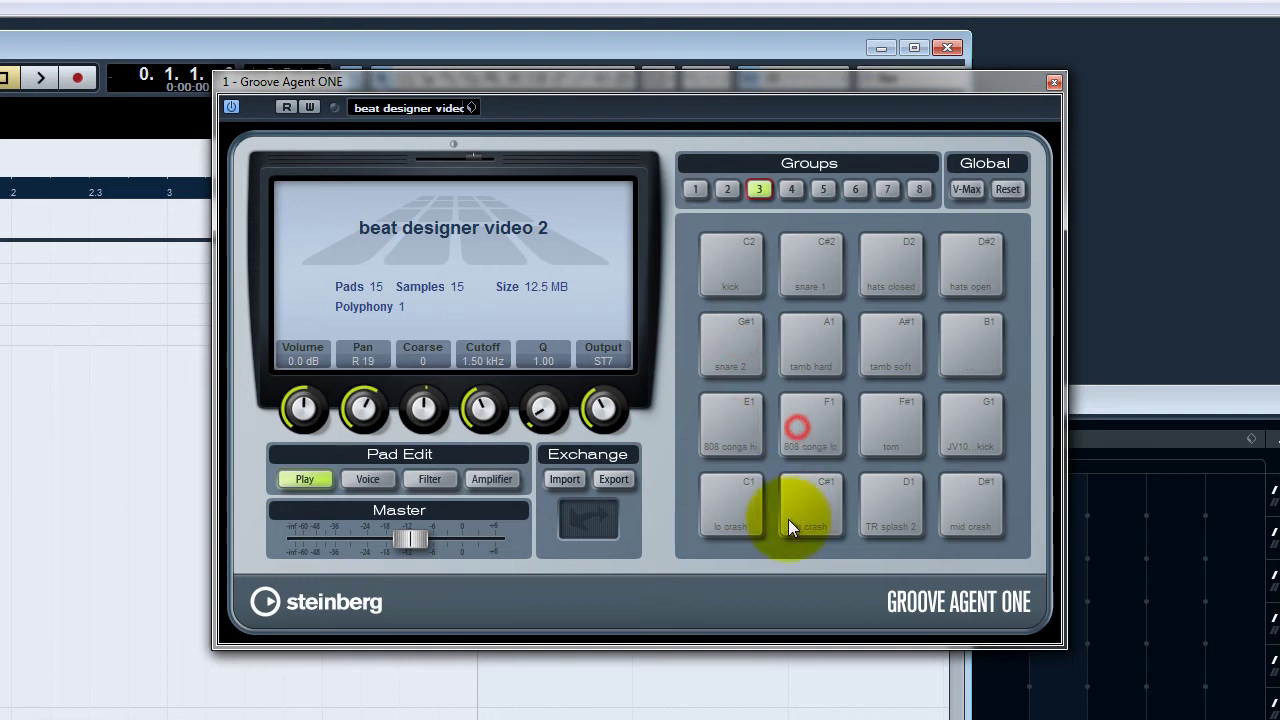
left_click(796, 428)
left_click(691, 512)
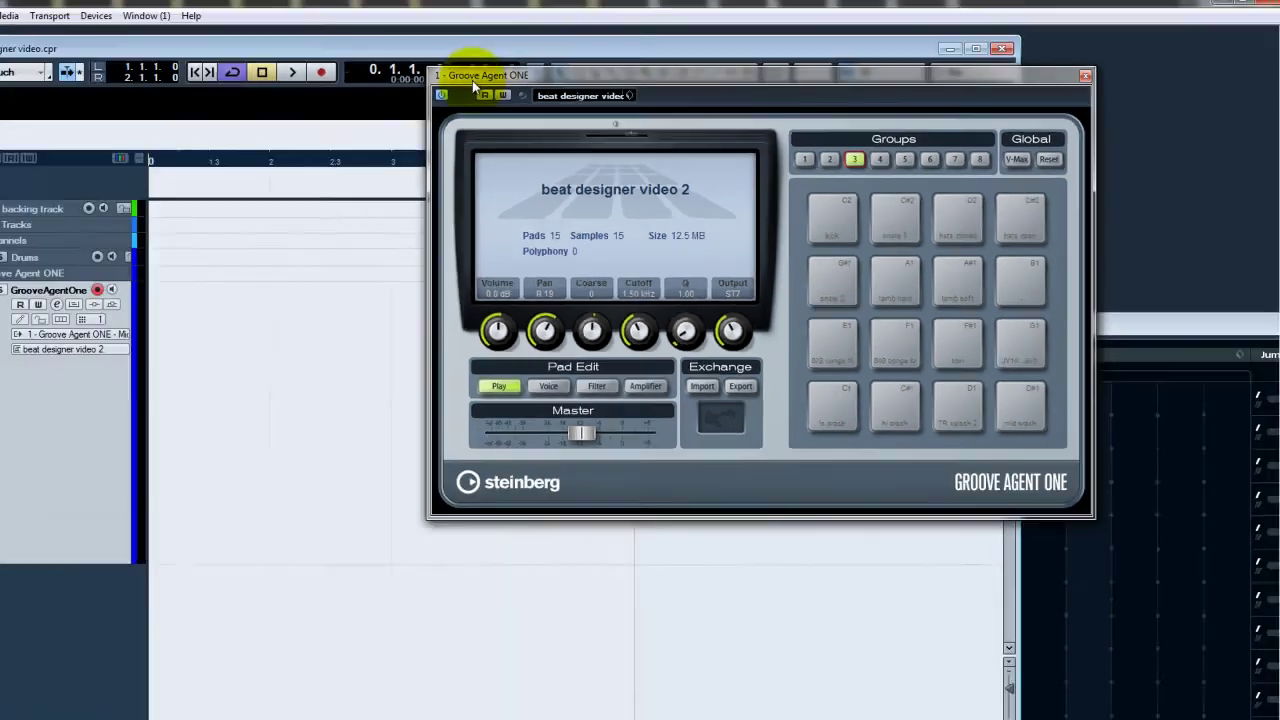
- Load Beat Designer into MIDI insert slot 2 of the Groove Agent track
left_click_drag(257, 82, 671, 176)
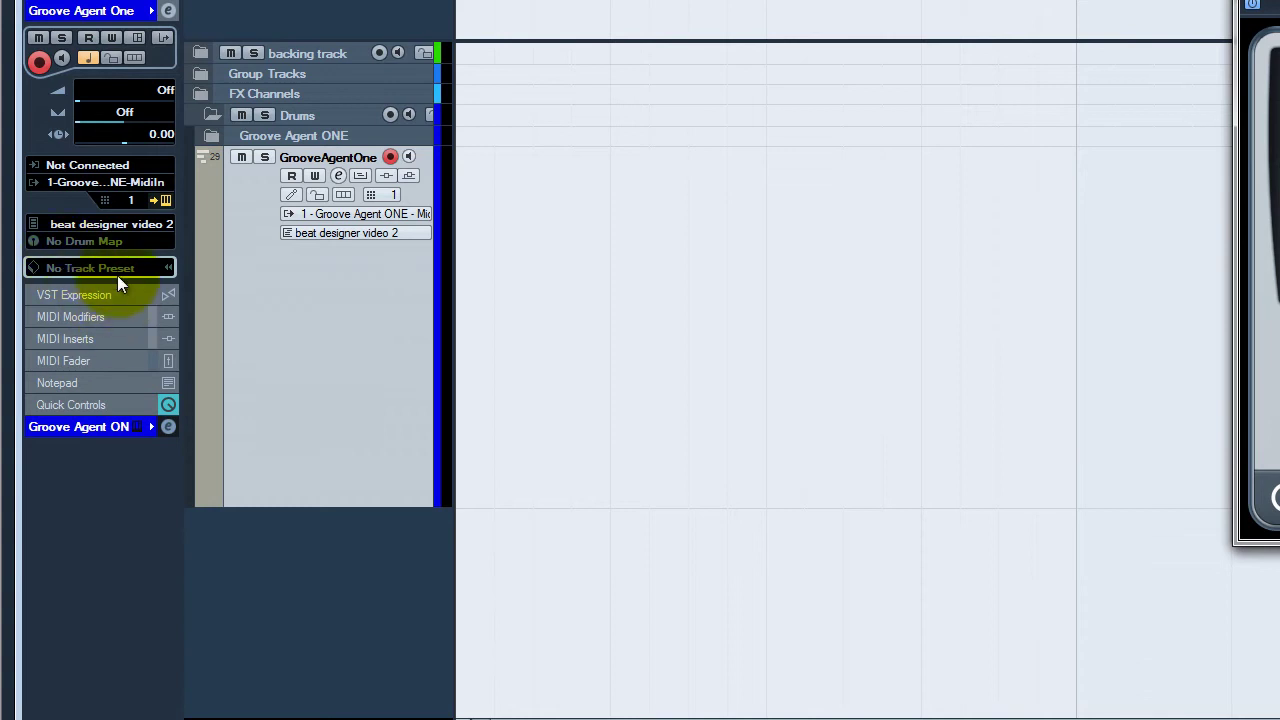
left_click(88, 337)
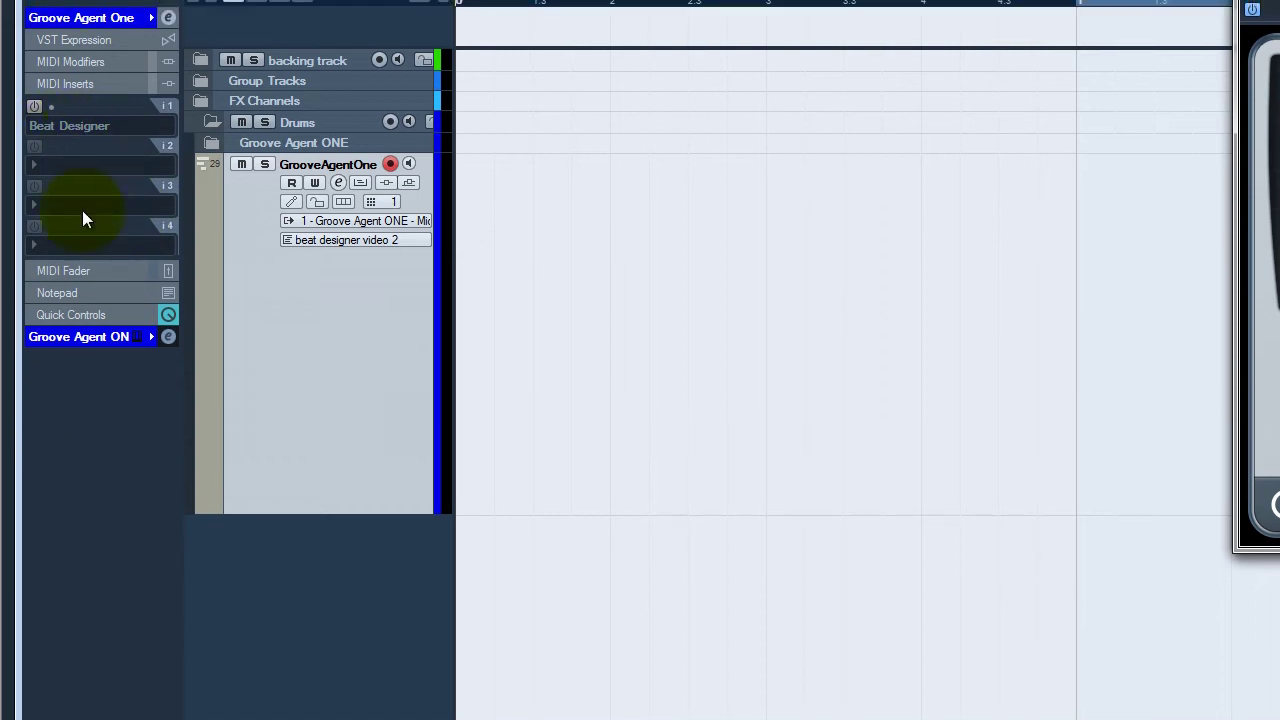
left_click(88, 262)
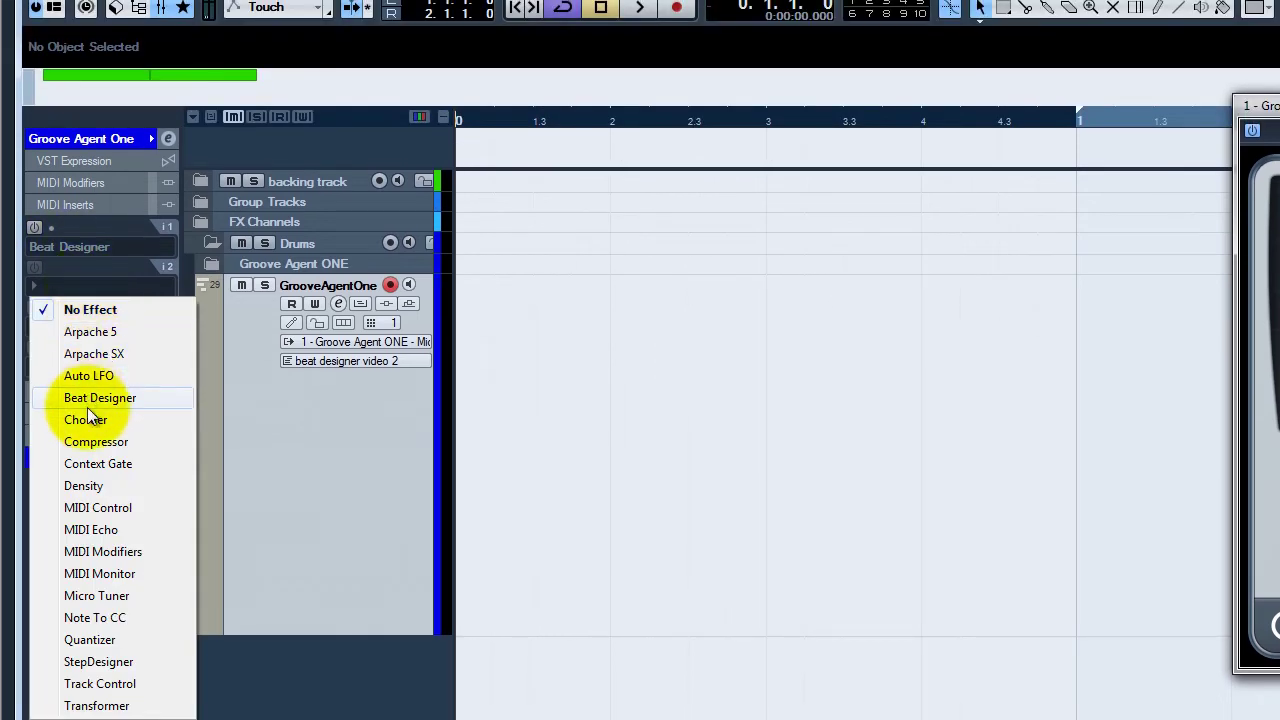
left_click(88, 376)
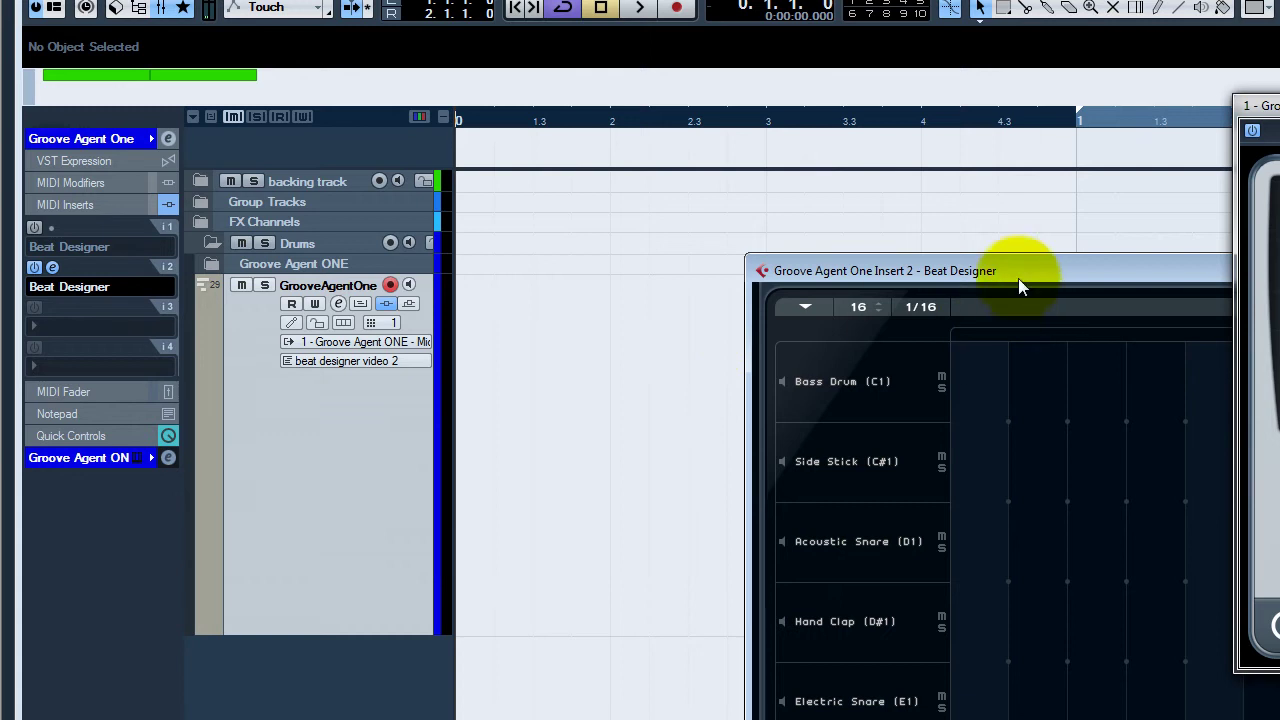
- Preview the Bass Drum, Side Stick and Acoustic Snare rows in Beat Designer
left_click_drag(1018, 273, 523, 63)
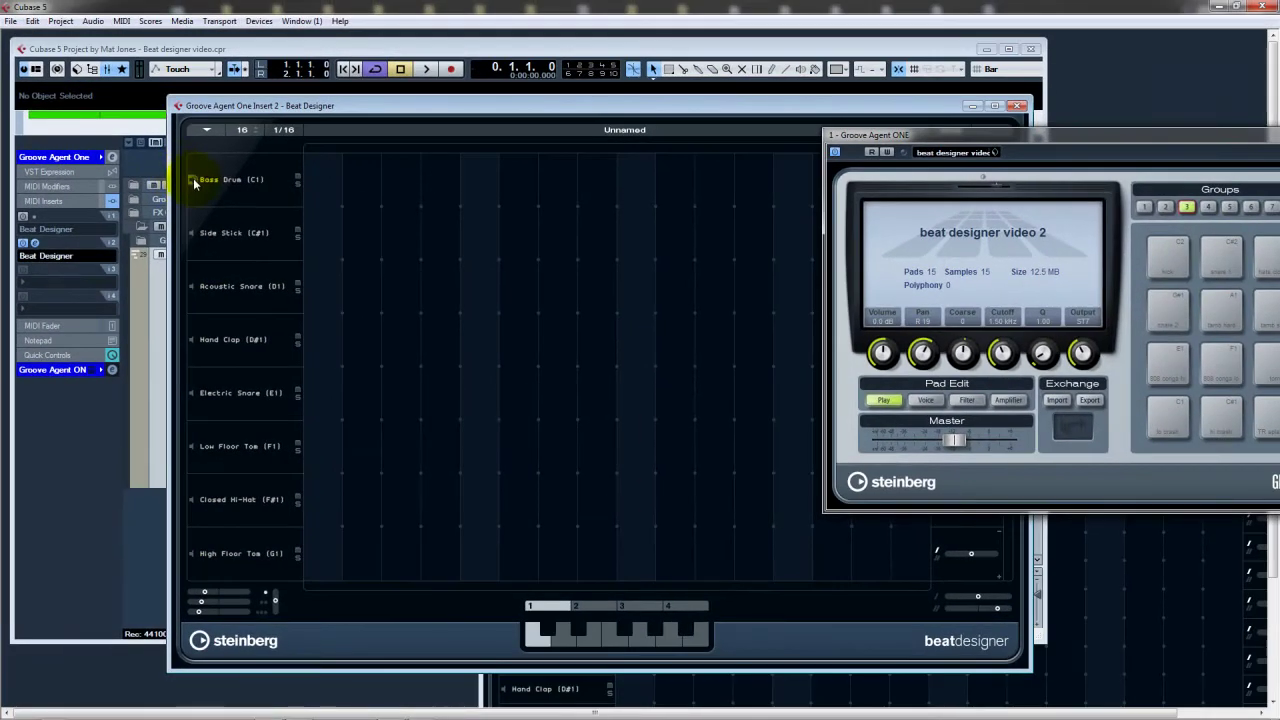
left_click(192, 180)
left_click(191, 232)
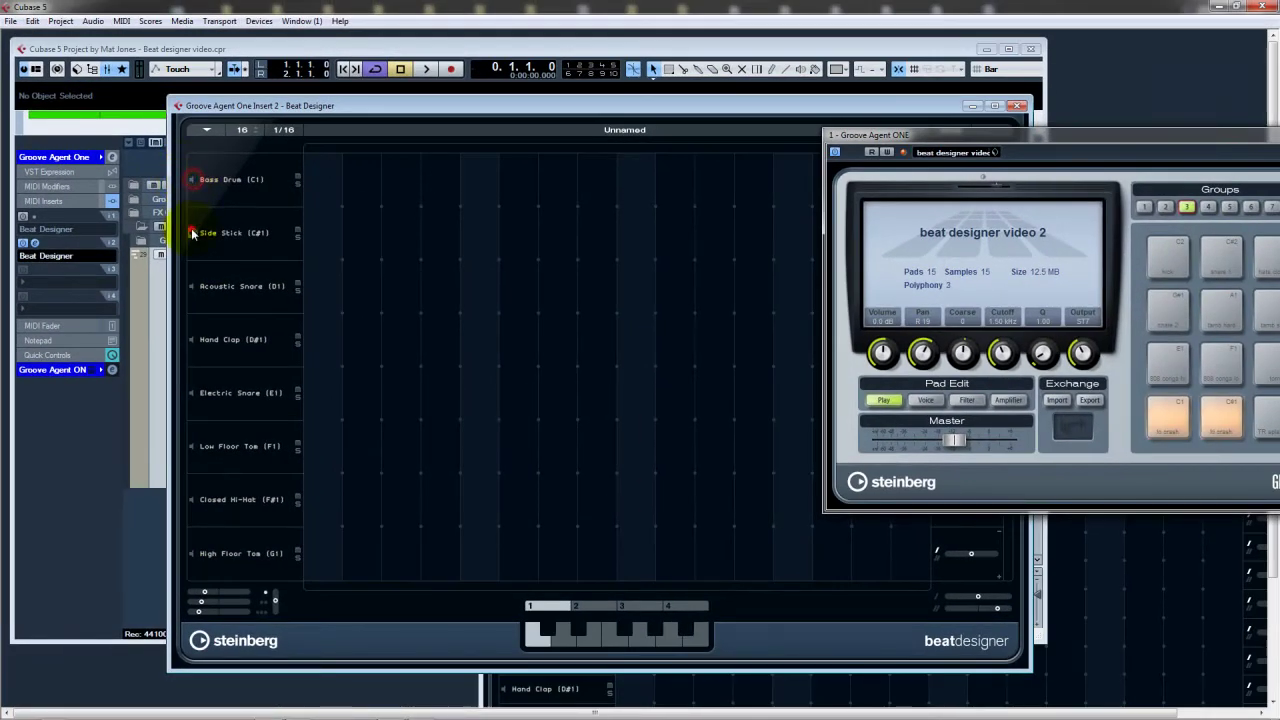
left_click(192, 285)
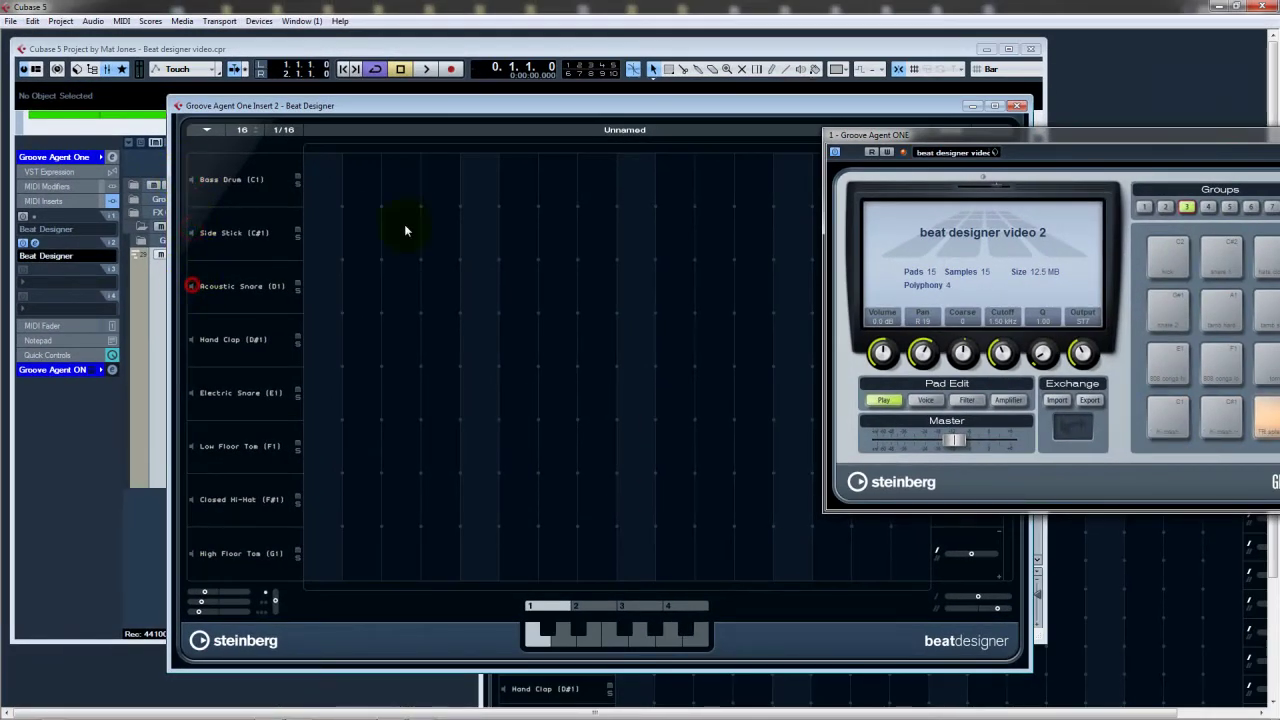
- Close Beat Designer and set insert slot 2 back to No Effect
left_click(1017, 106)
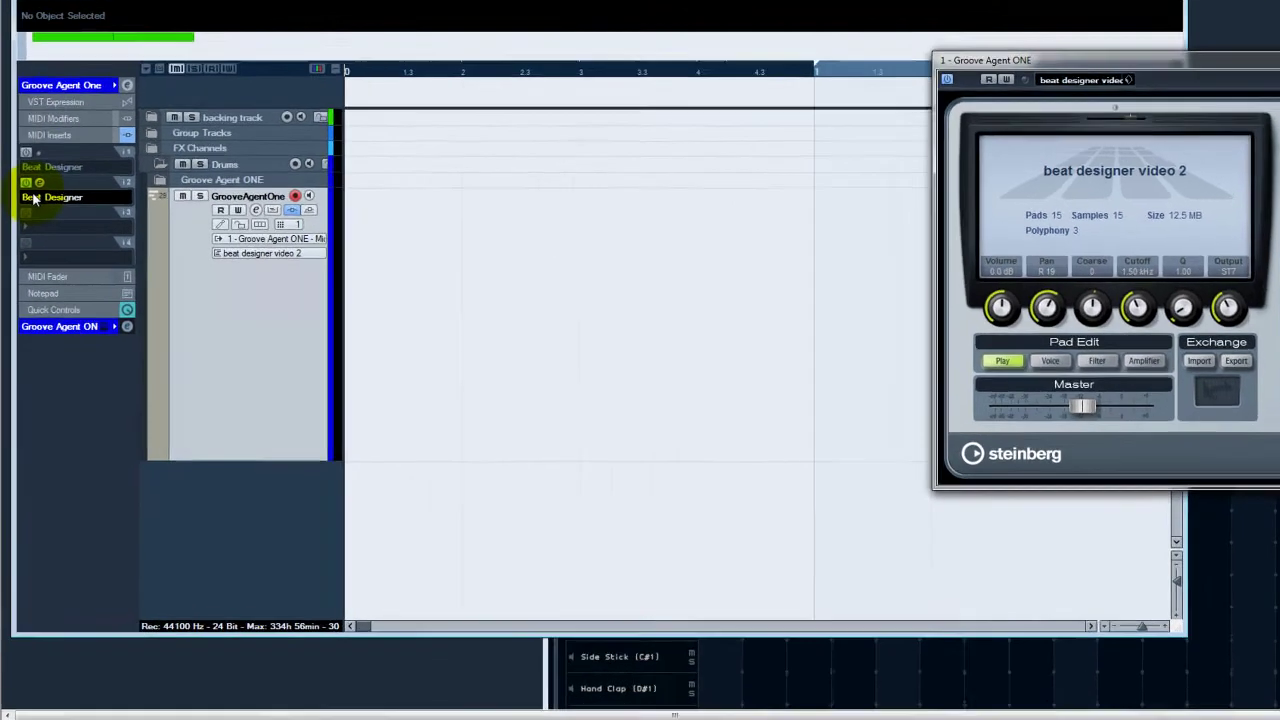
left_click(30, 256)
left_click(68, 62)
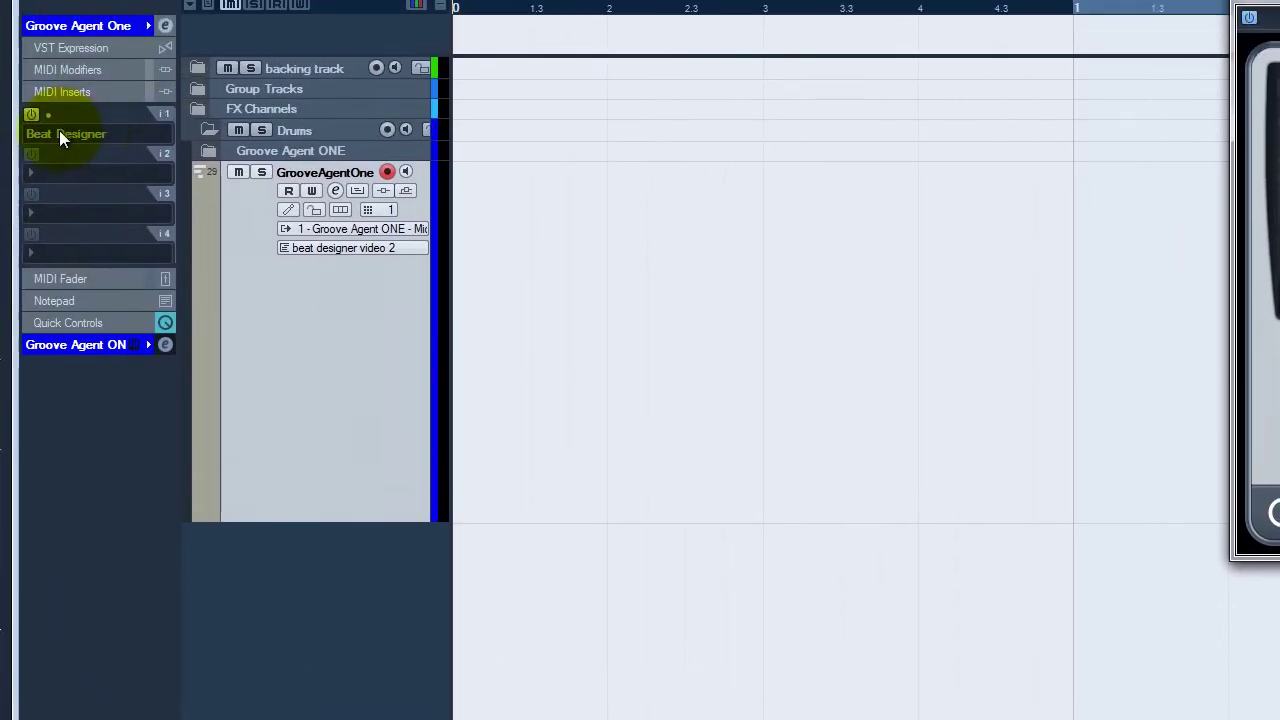
- Assign the 'beat designer video map 2' drum map to the track
left_click(85, 92)
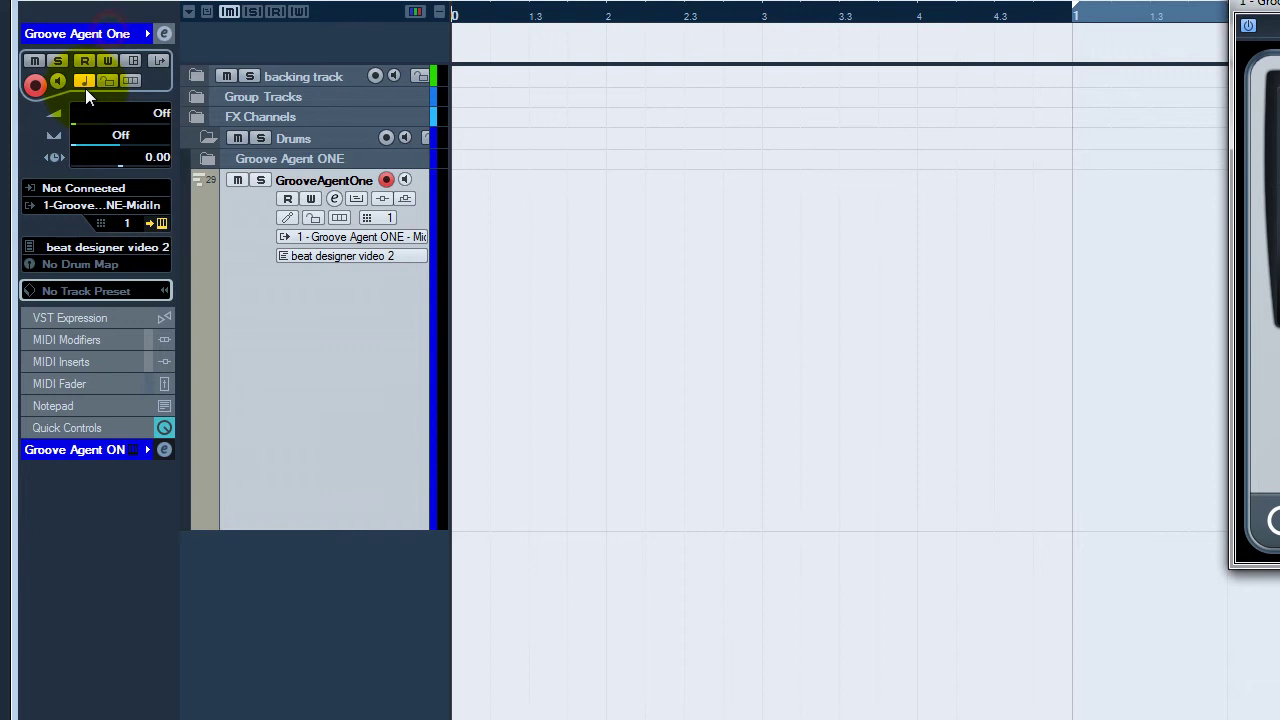
left_click(93, 262)
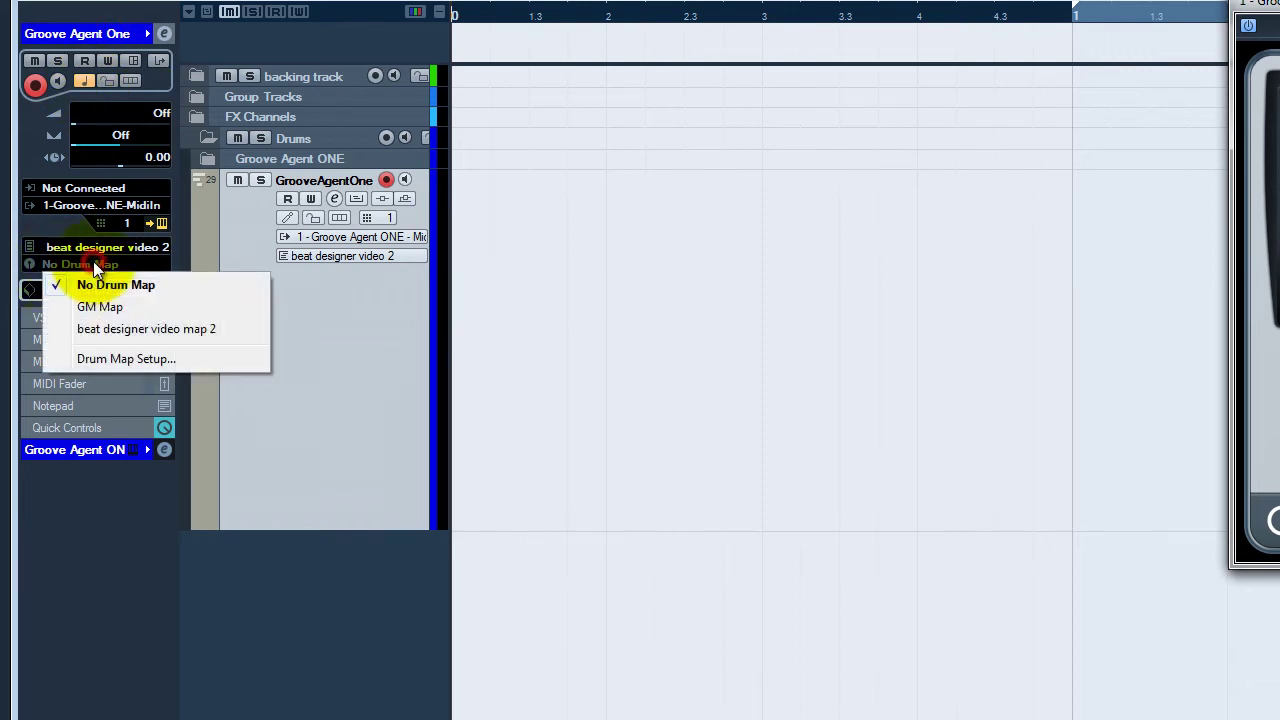
left_click(118, 334)
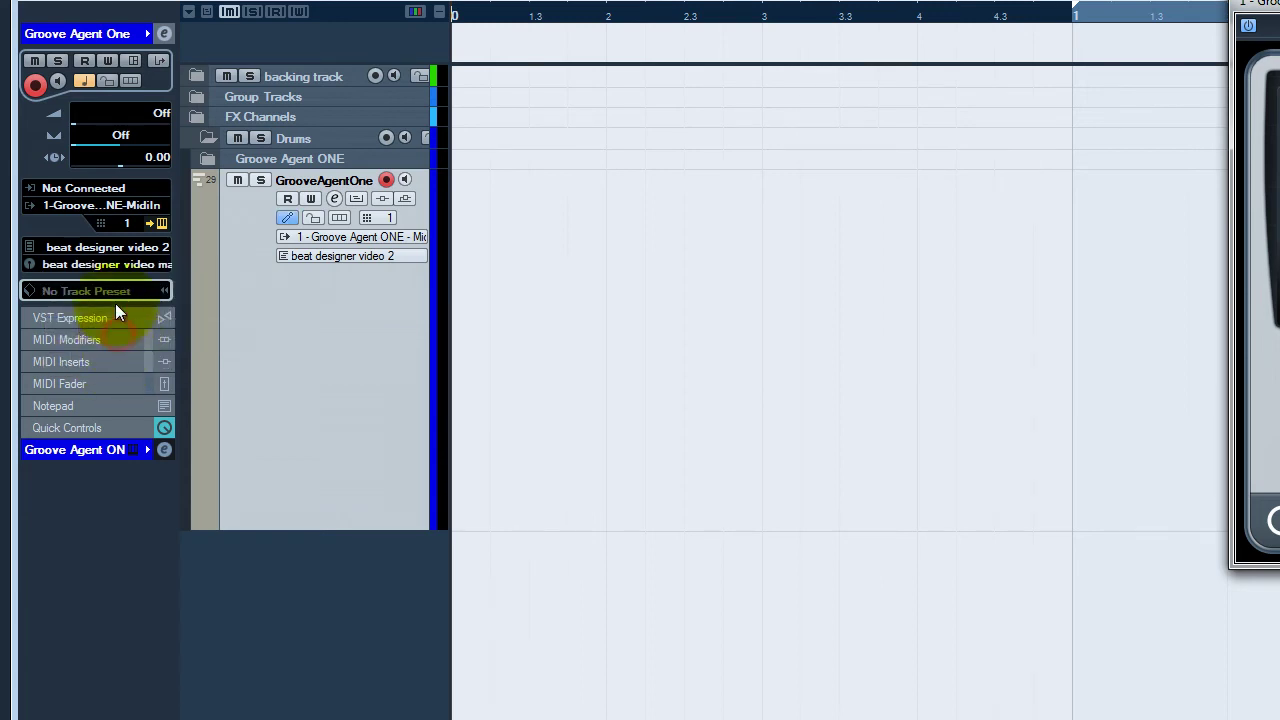
- Open Drum Map Setup and review the map's entries
left_click(116, 264)
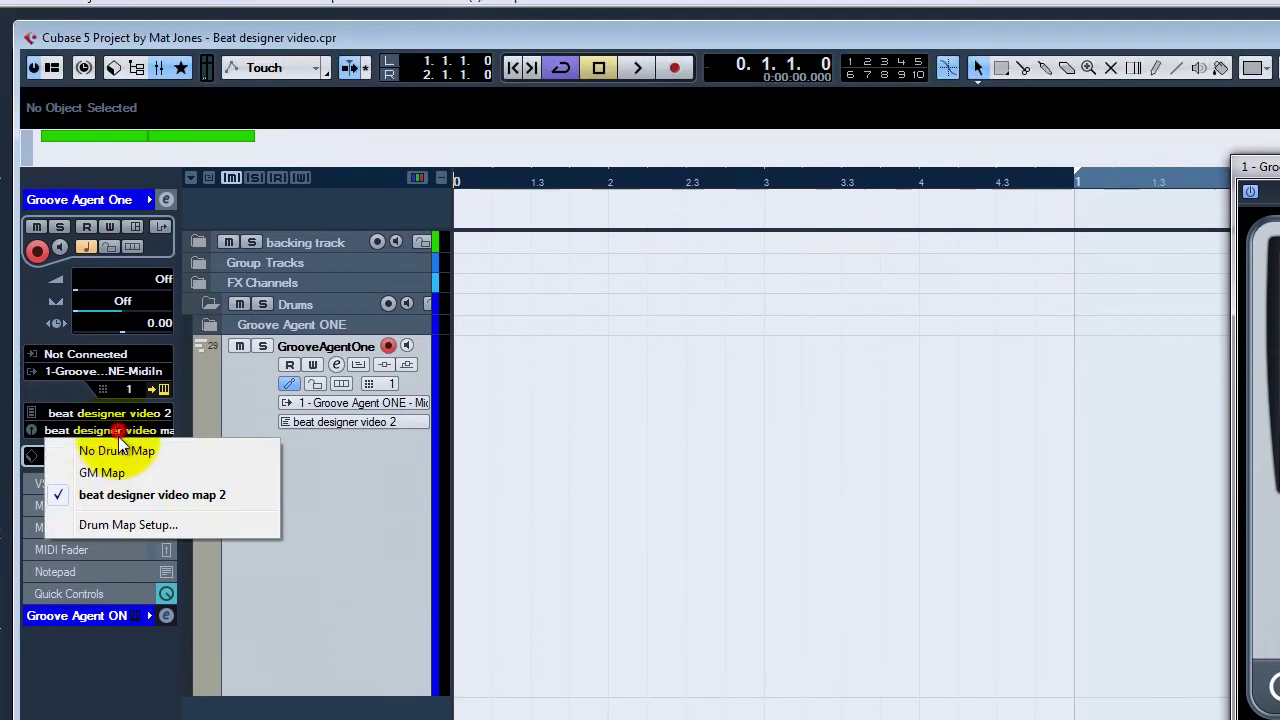
left_click(121, 527)
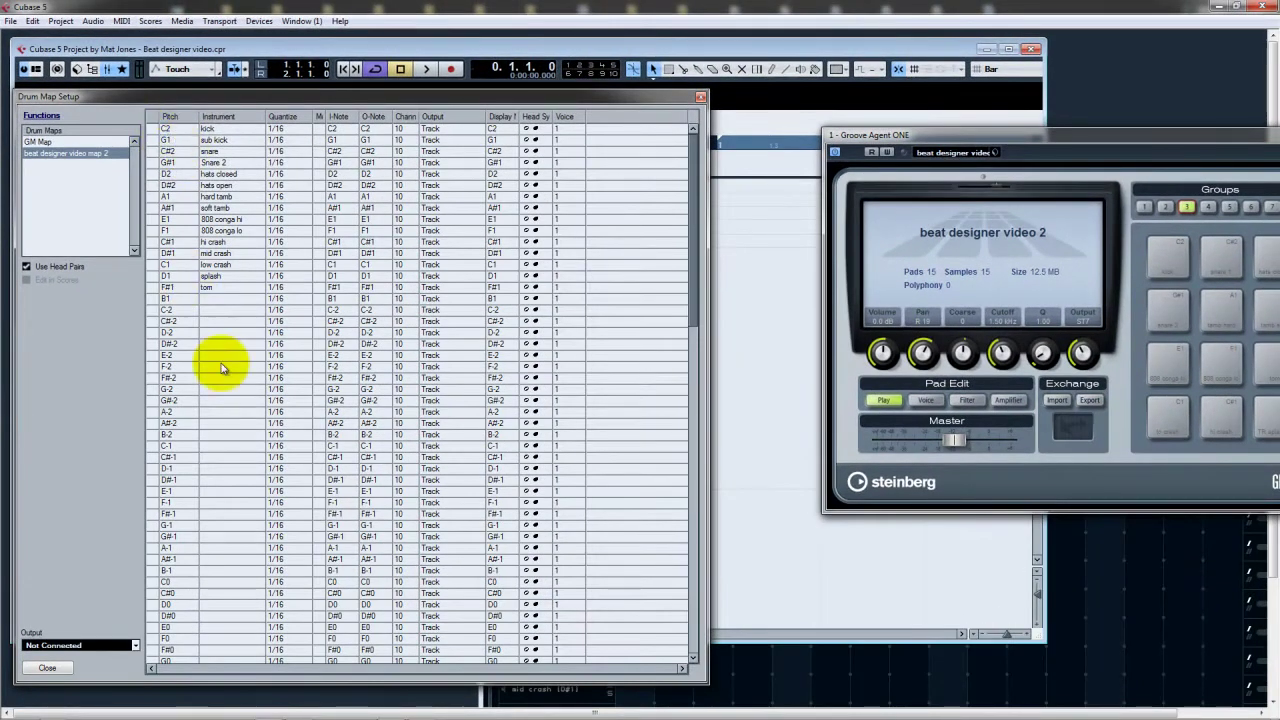
scroll(241, 416, "down", 15)
scroll(241, 416, "up", 15)
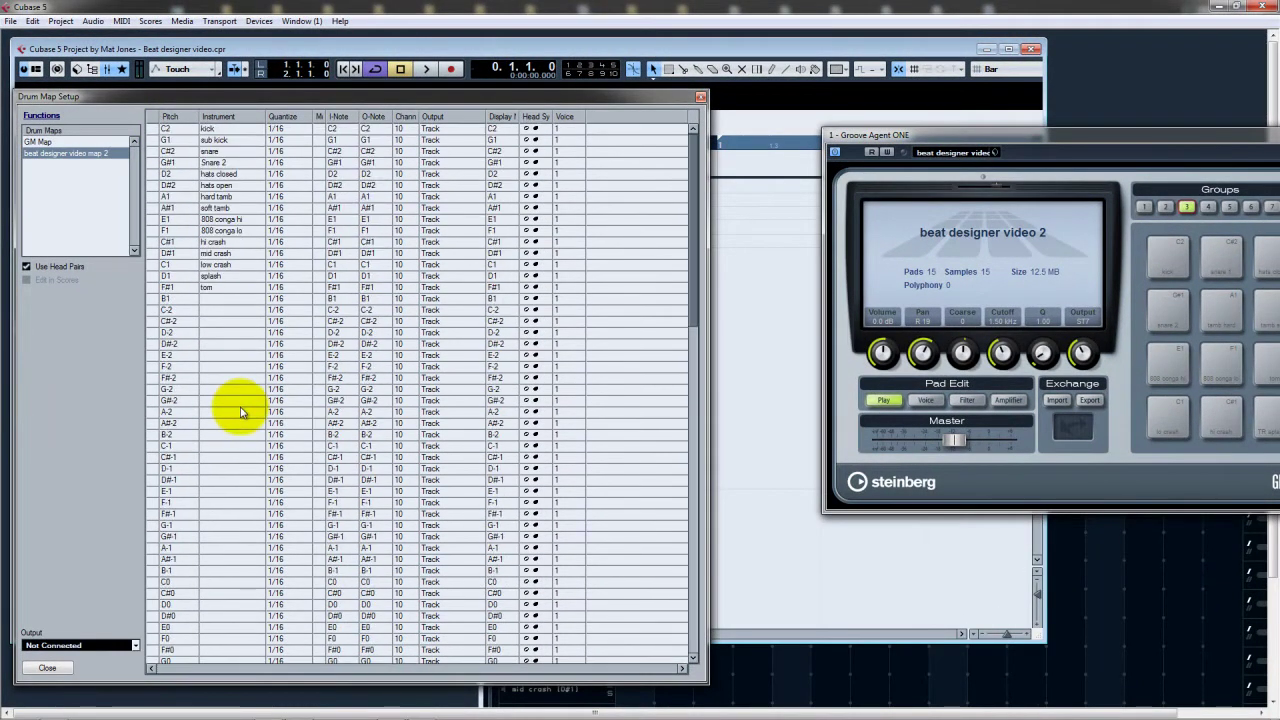
- Close Drum Map Setup, bring up Beat Designer from MIDI Inserts, and close Groove Agent ONE
left_click(701, 98)
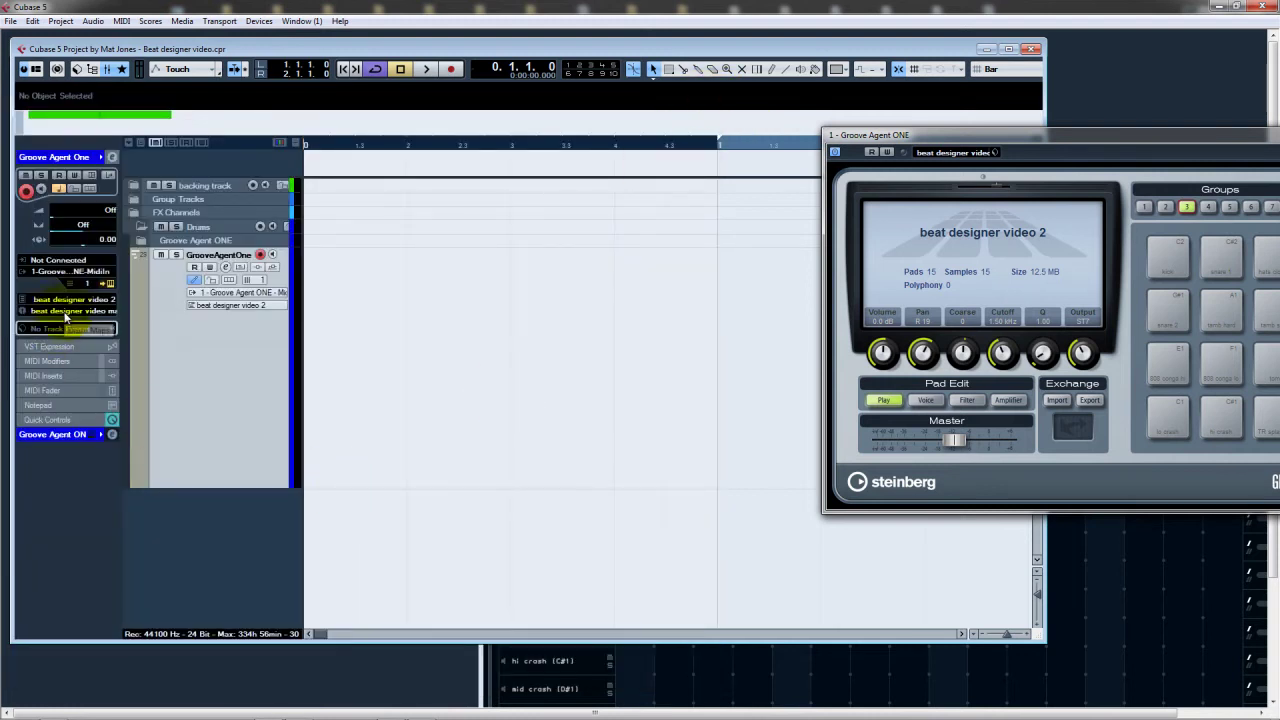
left_click(55, 374)
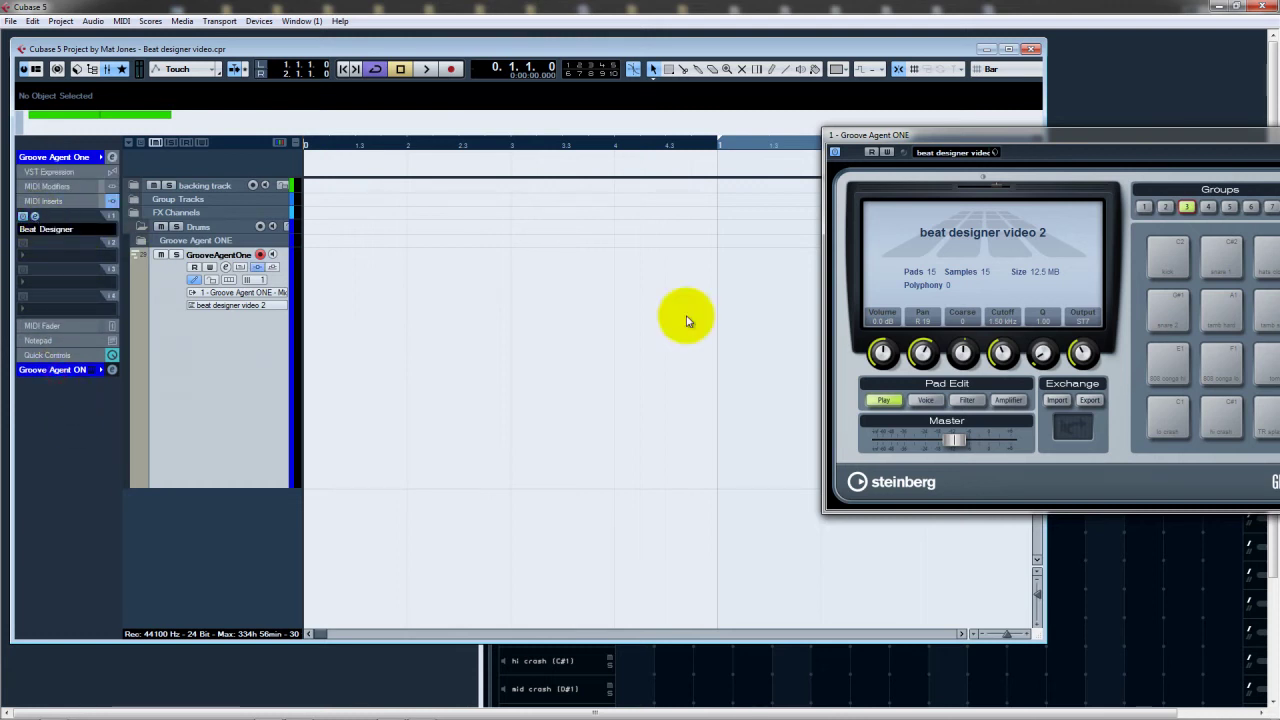
left_click(479, 680)
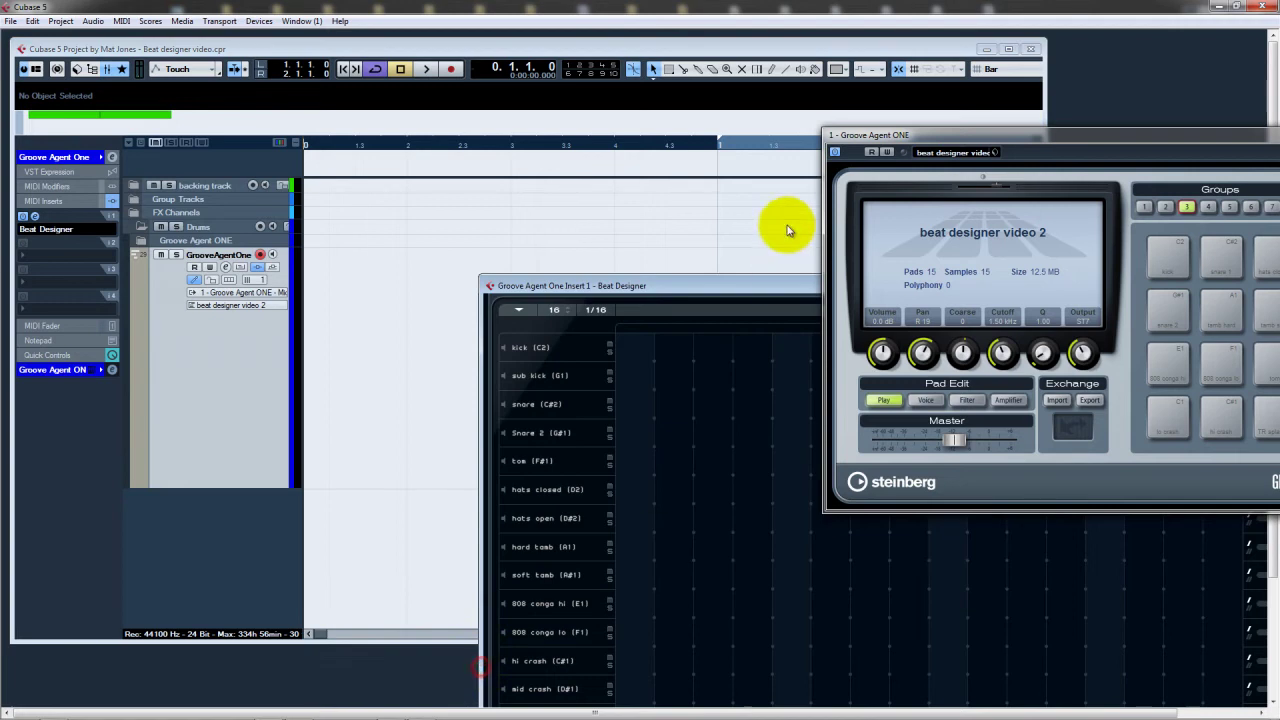
left_click(886, 136)
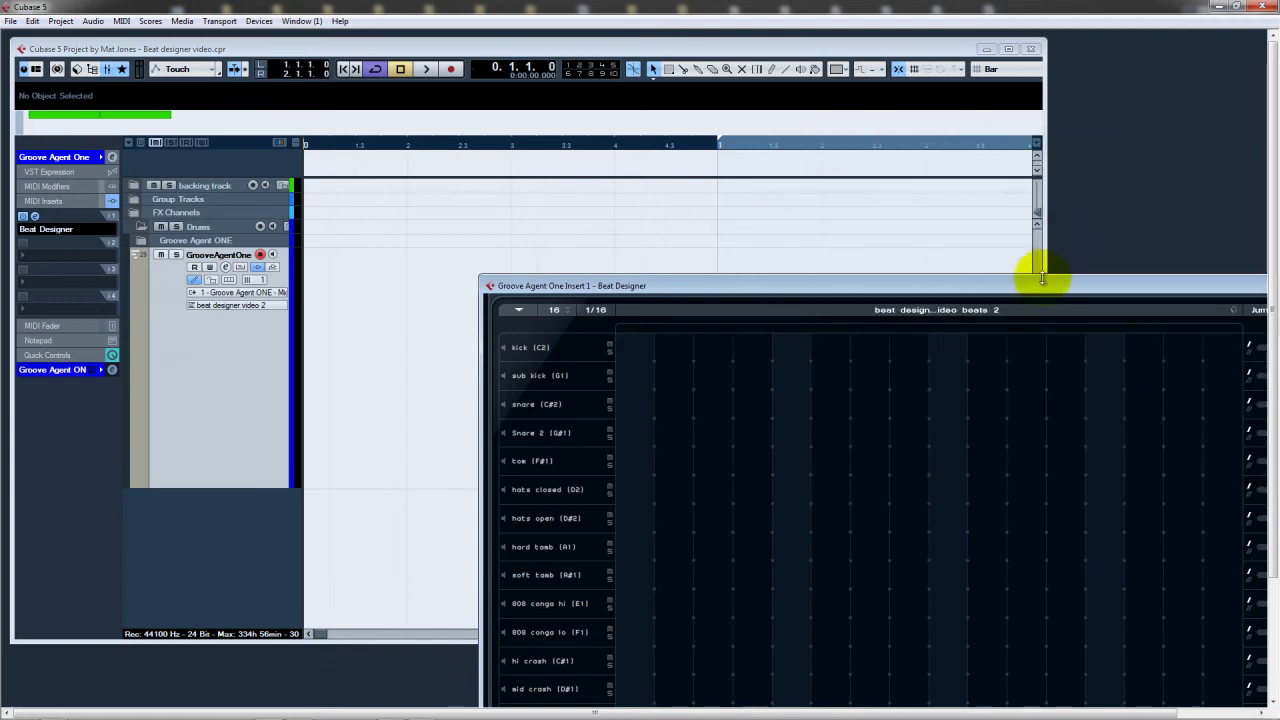
left_click_drag(1037, 281, 787, 119)
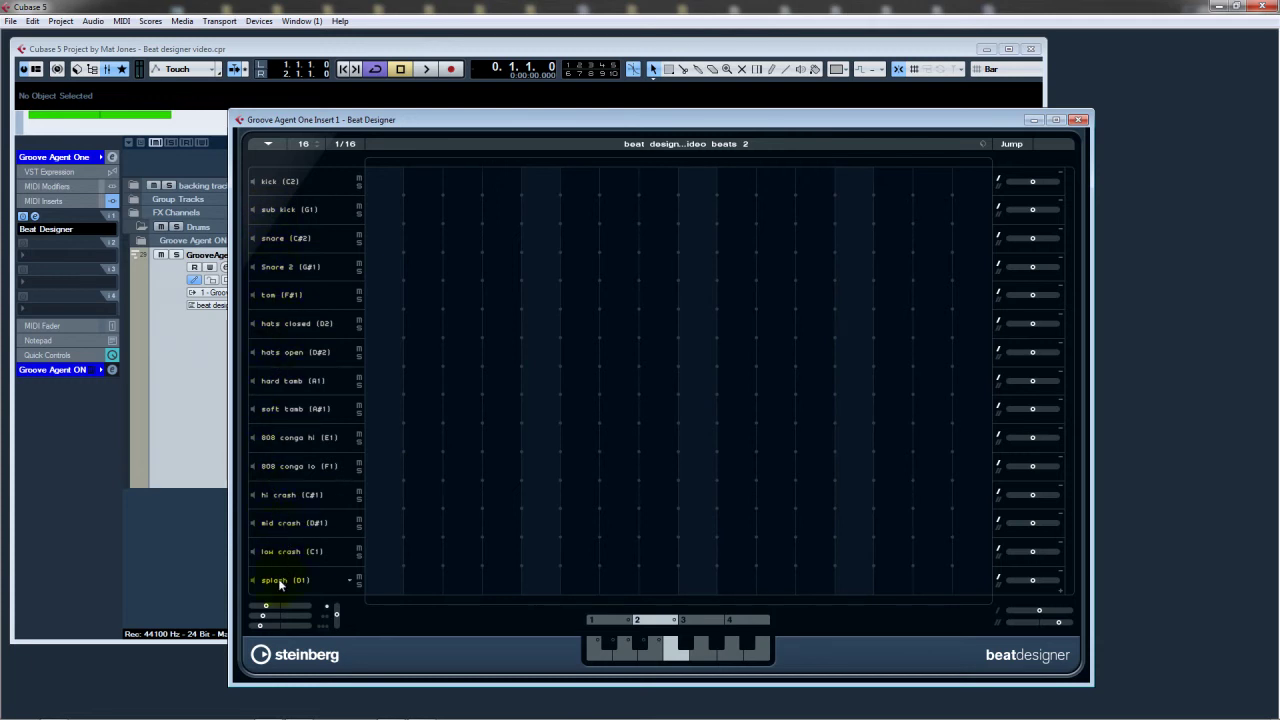
- Preview the kick, snare, tom, hats and tamb rows, then maximise Beat Designer
left_click(252, 182)
left_click(254, 238)
left_click(252, 267)
left_click(252, 295)
left_click(252, 323)
left_click(252, 352)
left_click(254, 381)
double_click(419, 121)
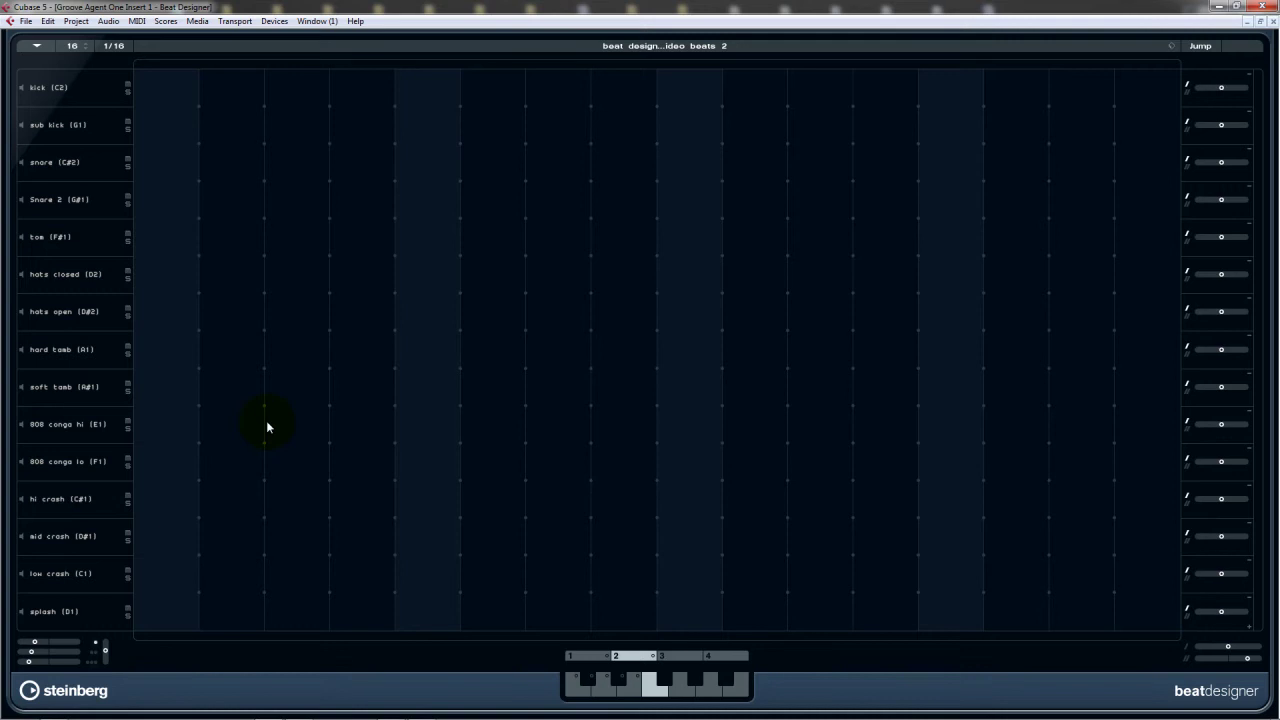
- Restore Beat Designer to a floating window and position it over the arrangement
left_click(1260, 21)
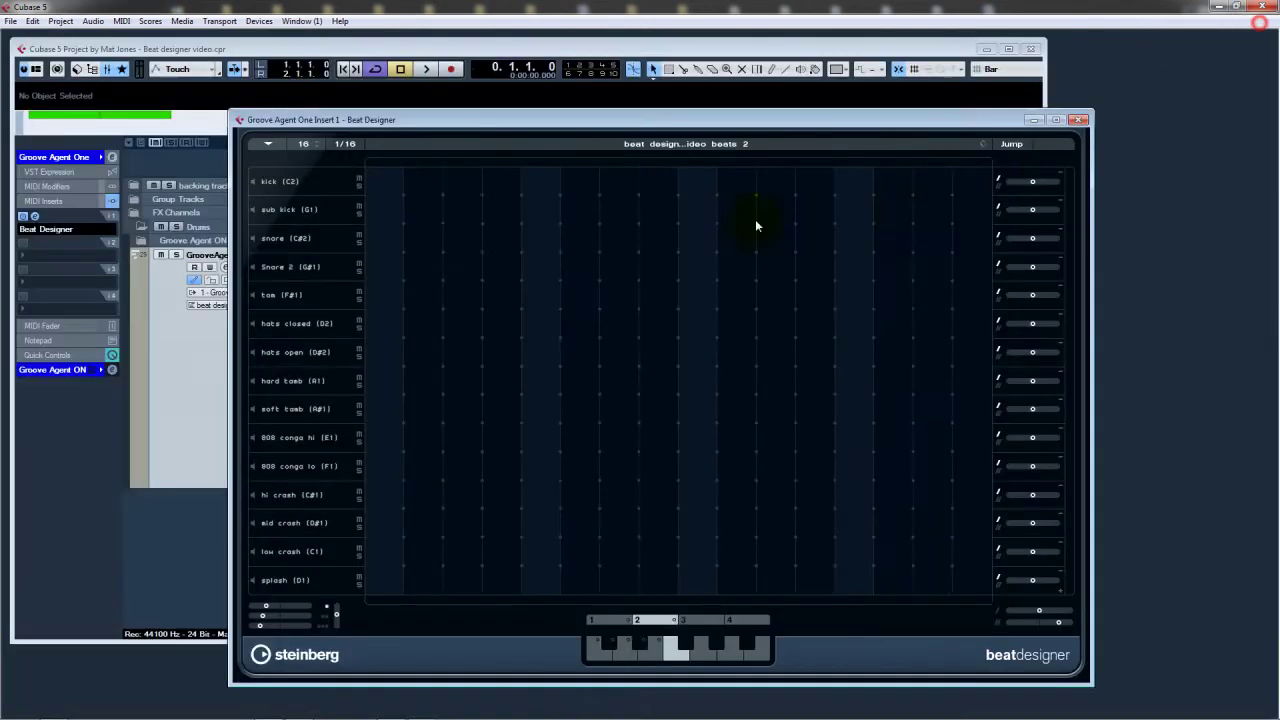
left_click_drag(729, 122, 838, 422)
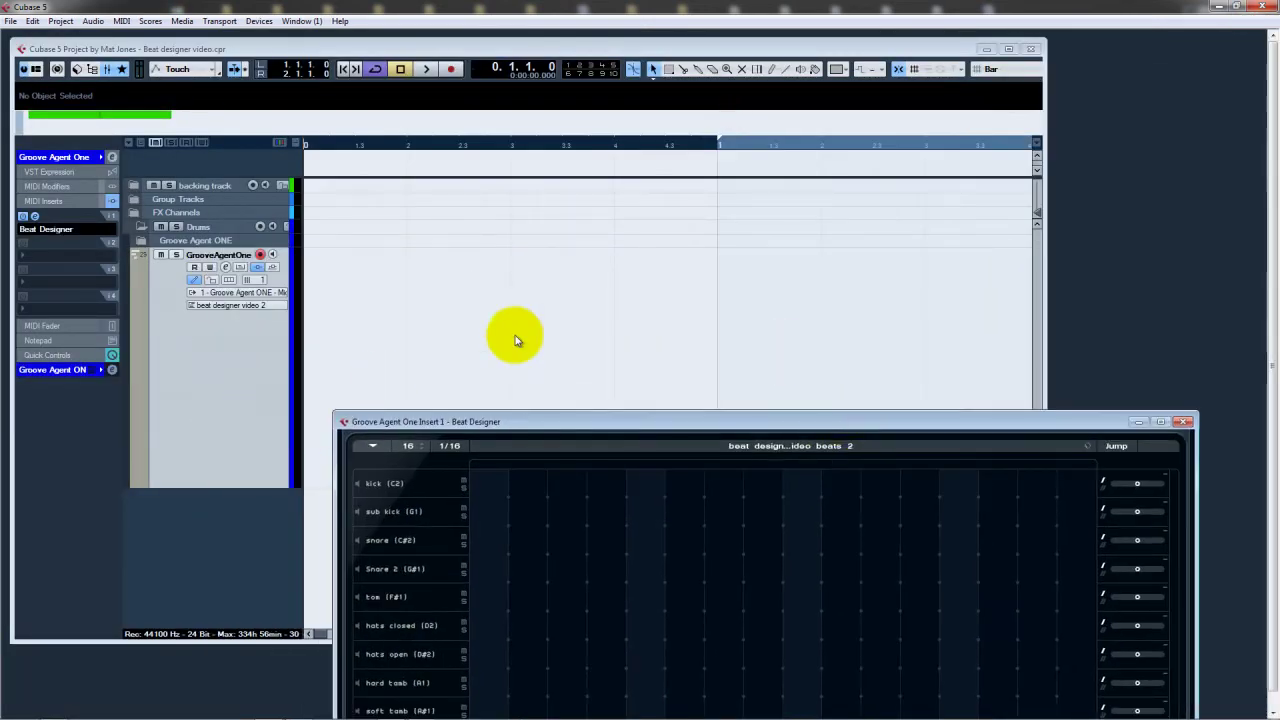
left_click_drag(429, 410, 802, 583)
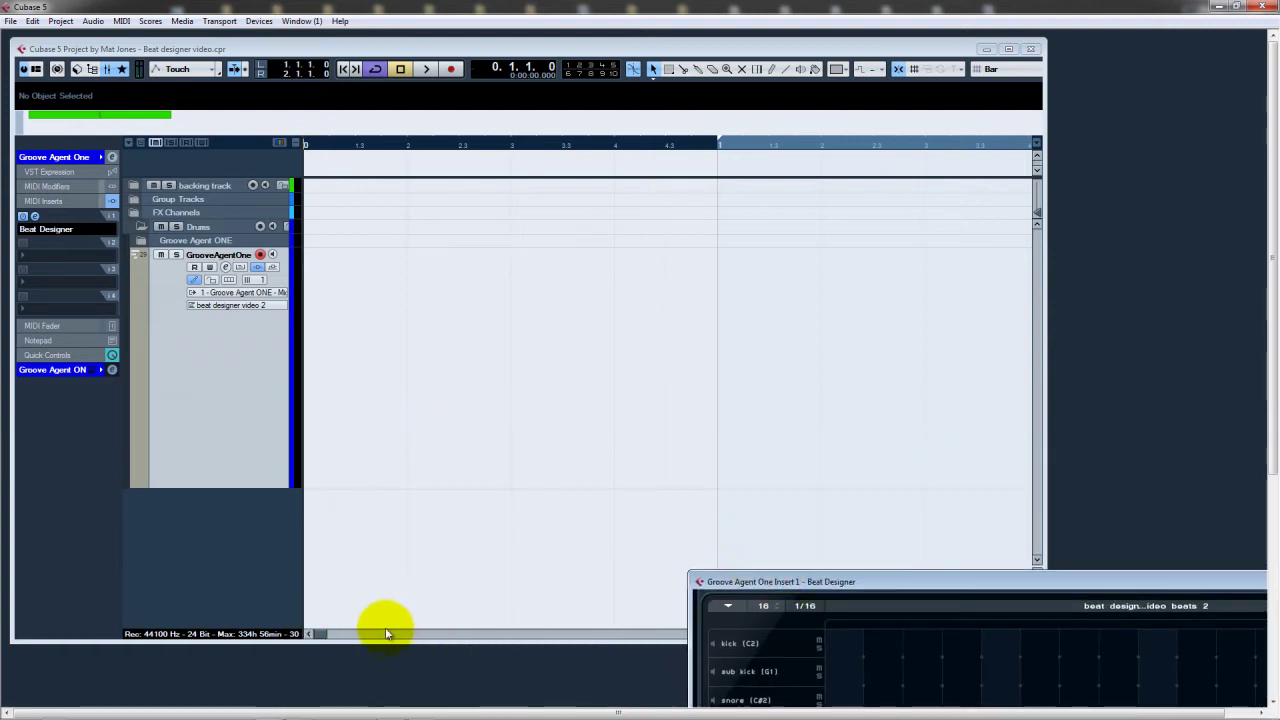
left_click(316, 636)
scroll(320, 629, "right", 3)
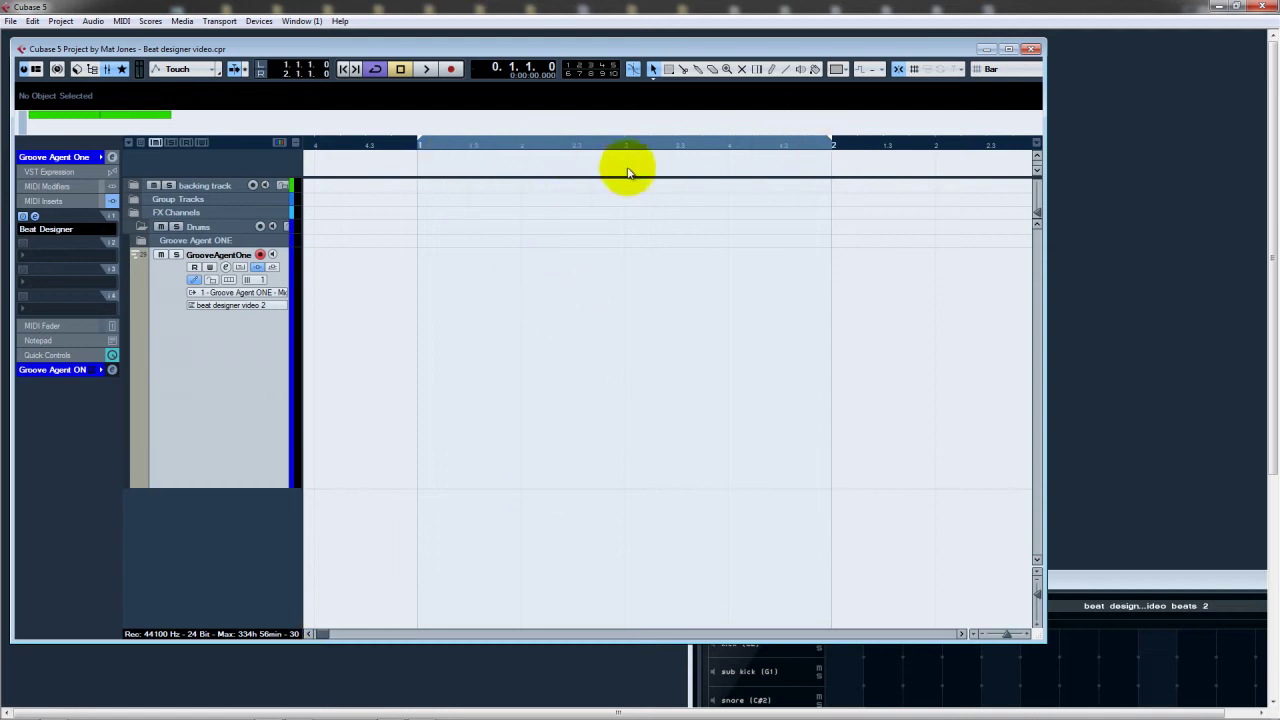
left_click_drag(1081, 578, 712, 188)
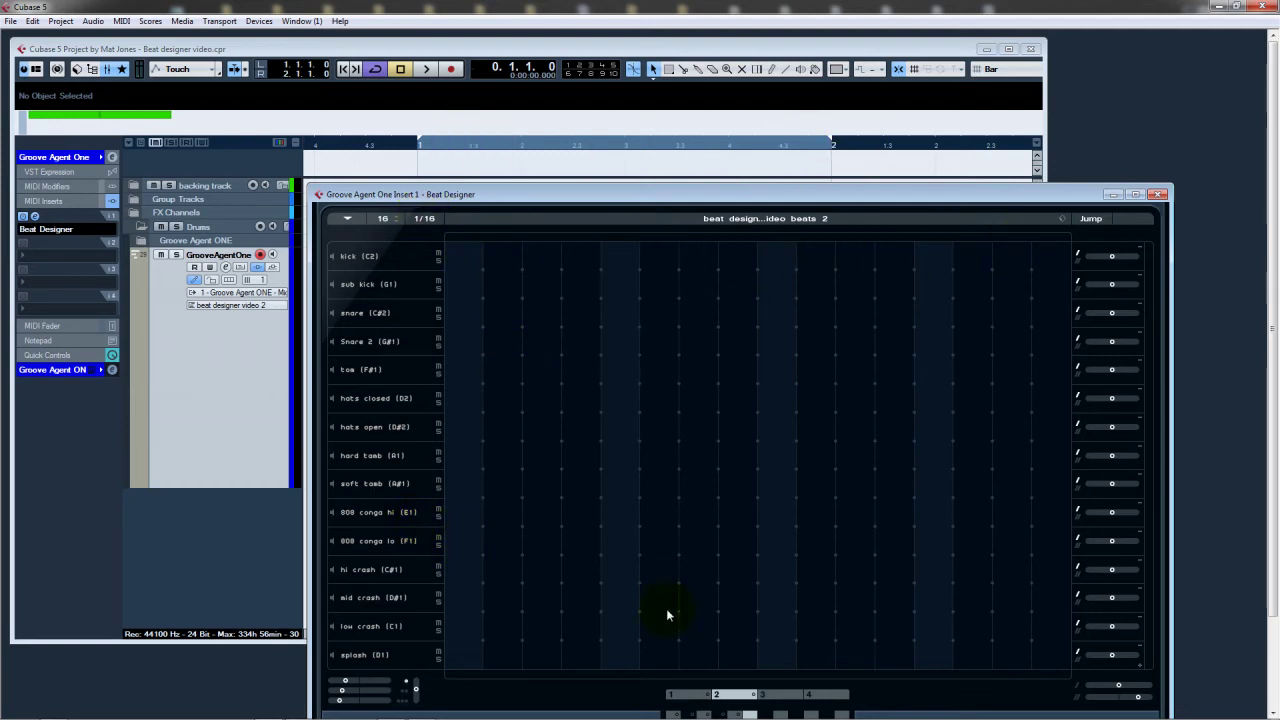
- Play the project, zoom the timeline, reposition Beat Designer, then stop playback
key("space")
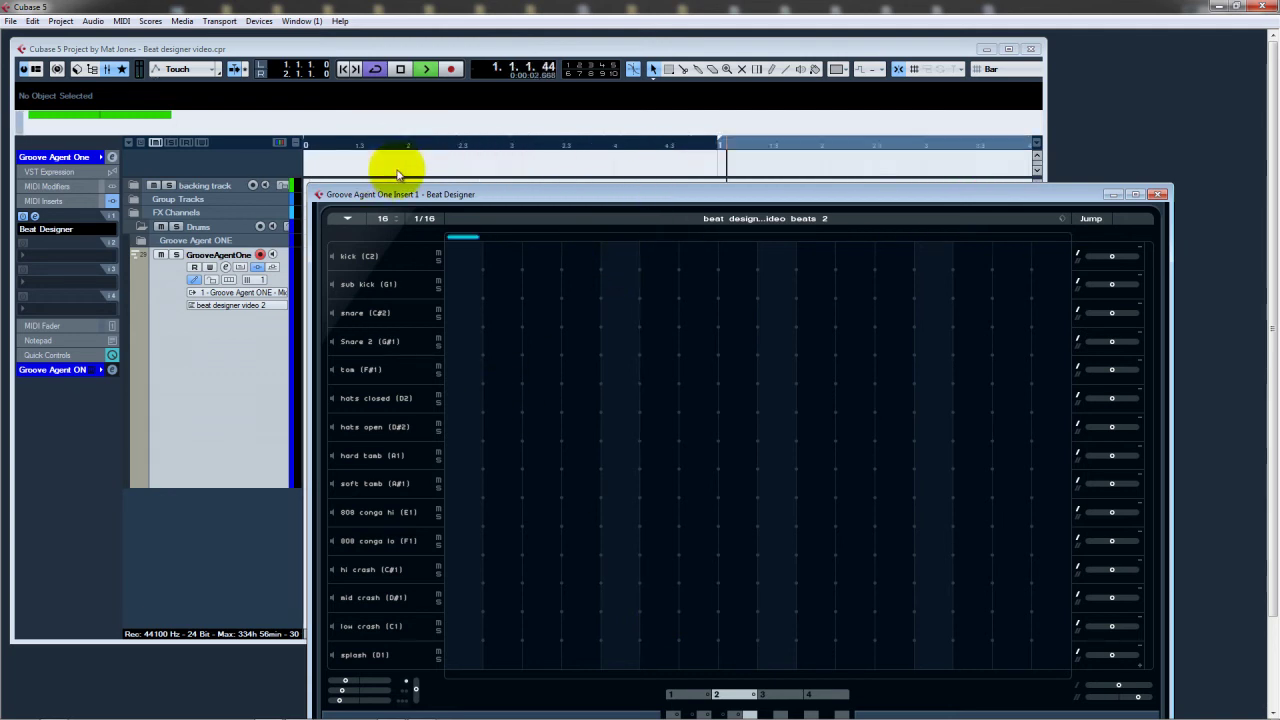
left_click_drag(450, 193, 684, 306)
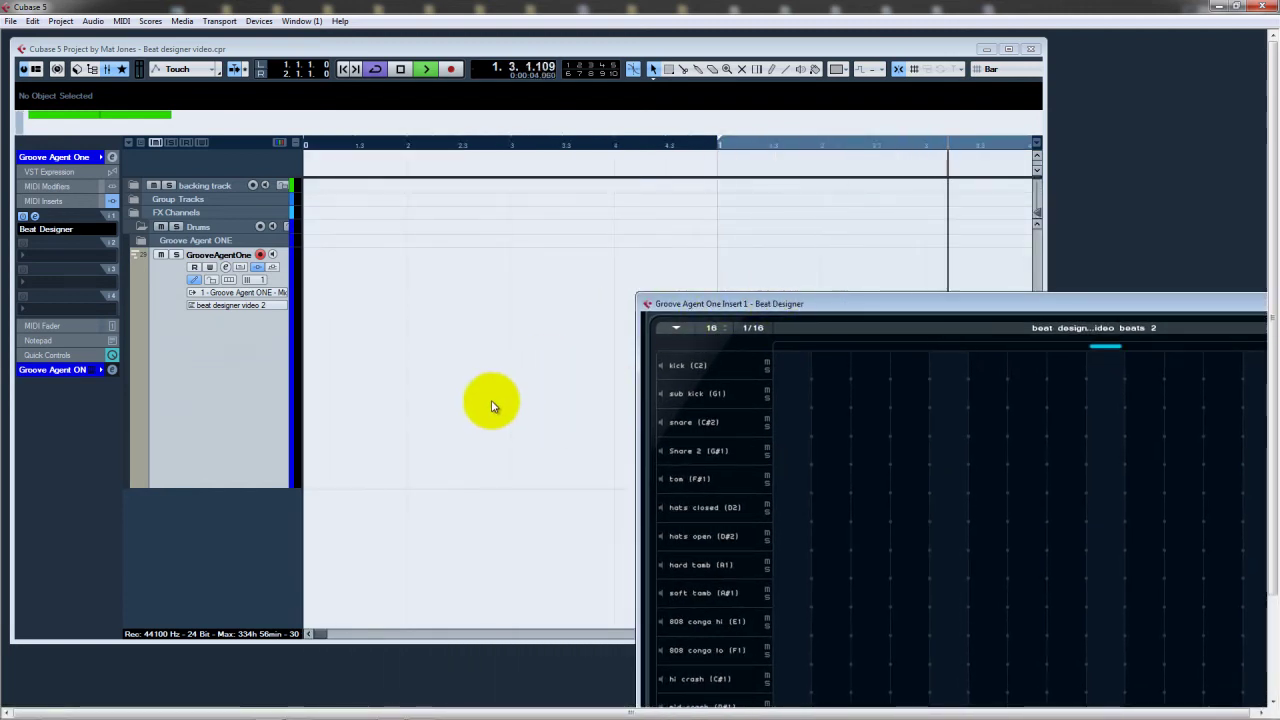
key("h")
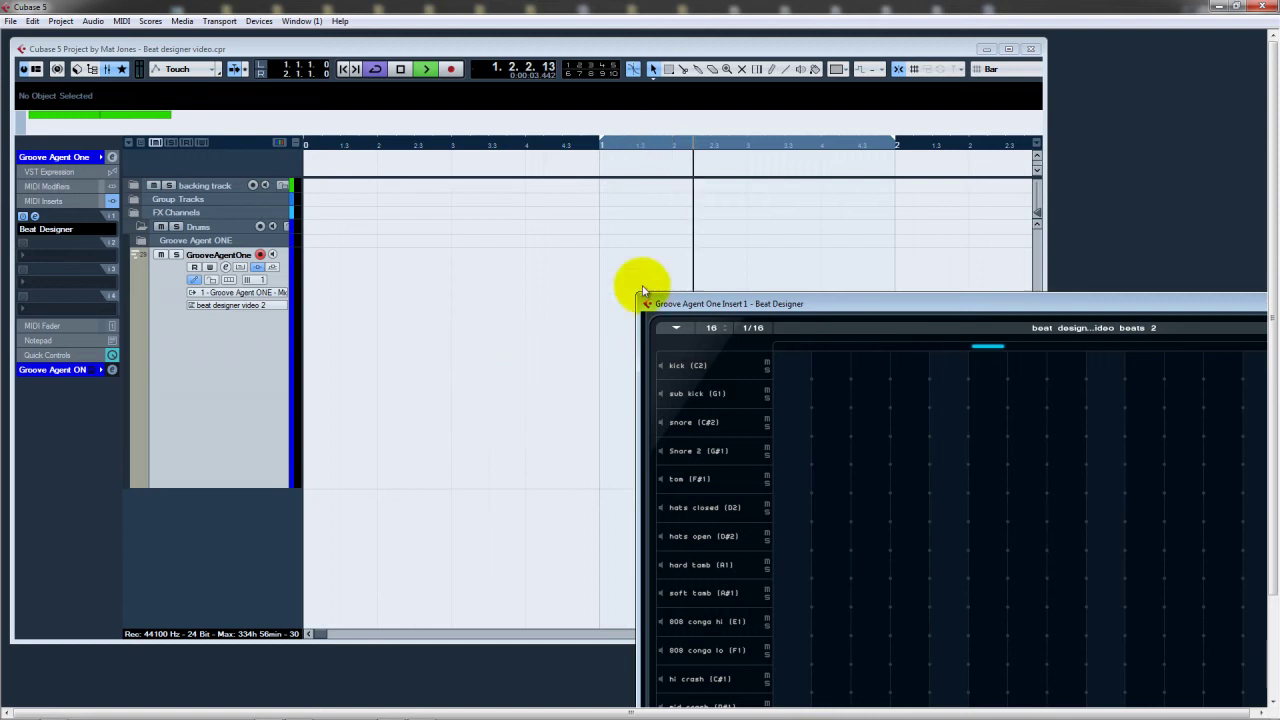
left_click_drag(830, 303, 563, 206)
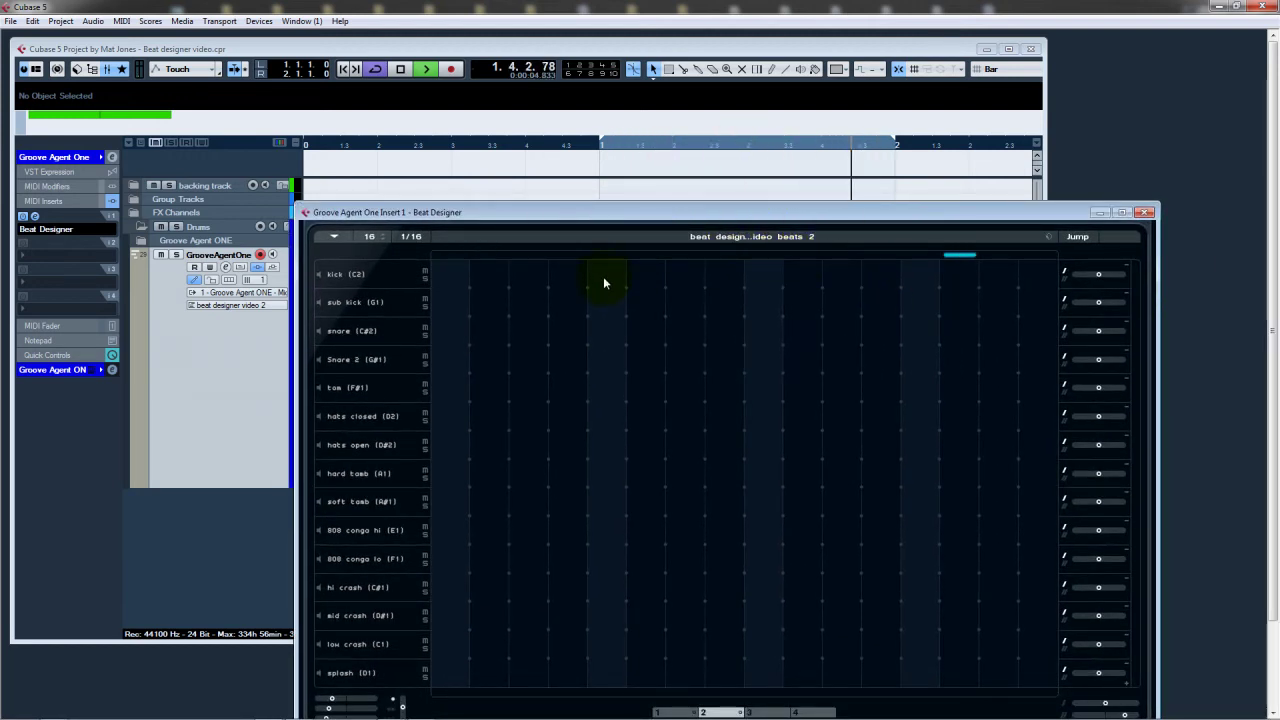
key("space")
- Maximise Beat Designer and start looped playback of the empty pattern
left_click(616, 212)
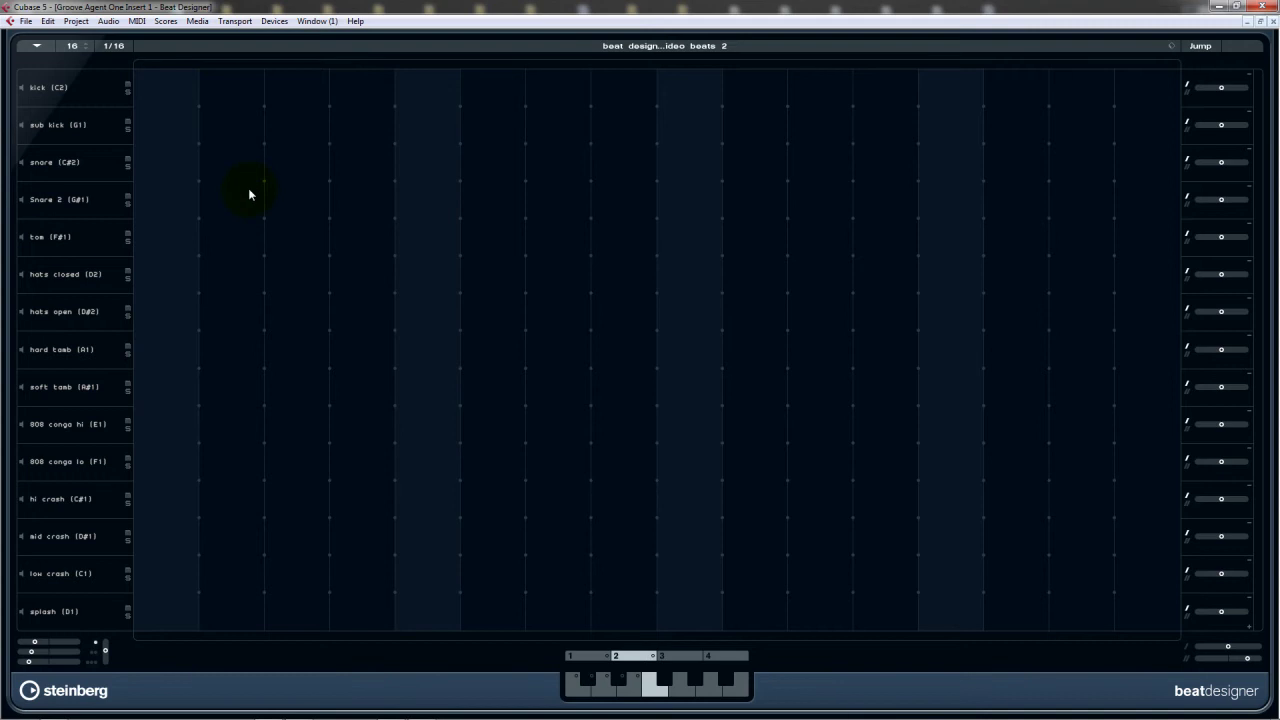
key("space")
- Place kick hits on steps 1 and 2 and a snare hit on step 5
left_click(164, 84)
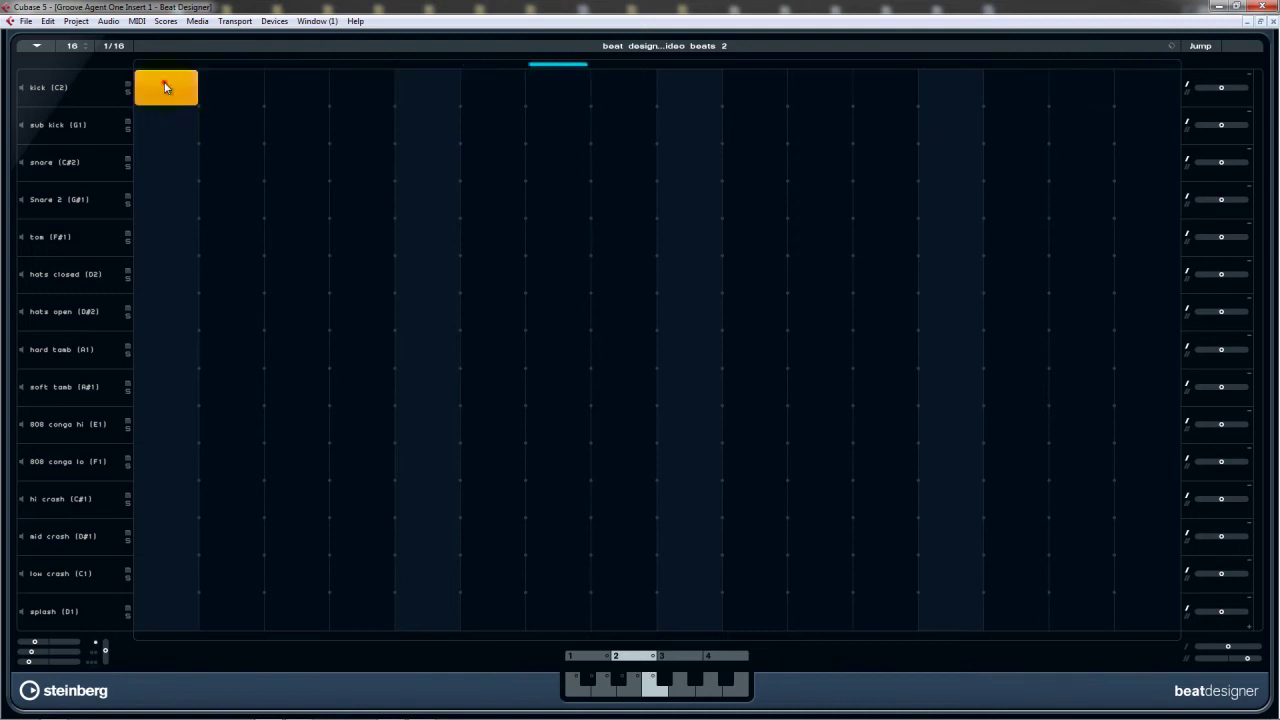
left_click(227, 88)
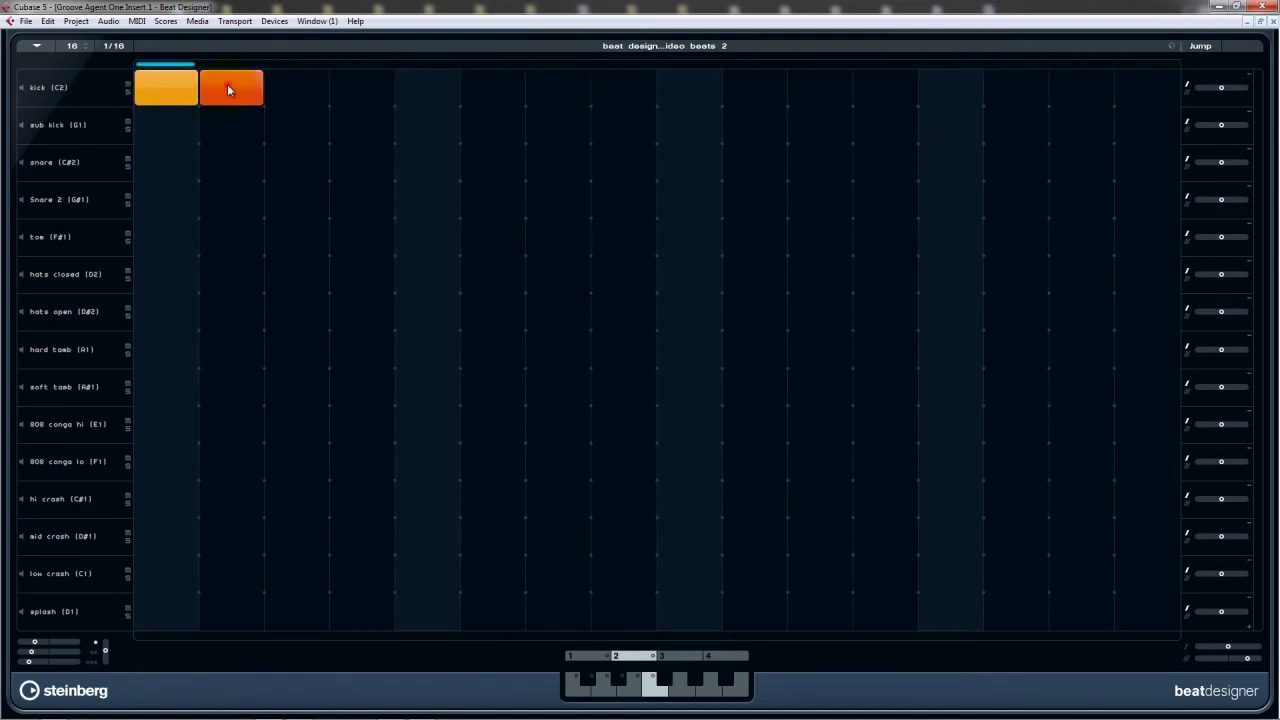
left_click(422, 122)
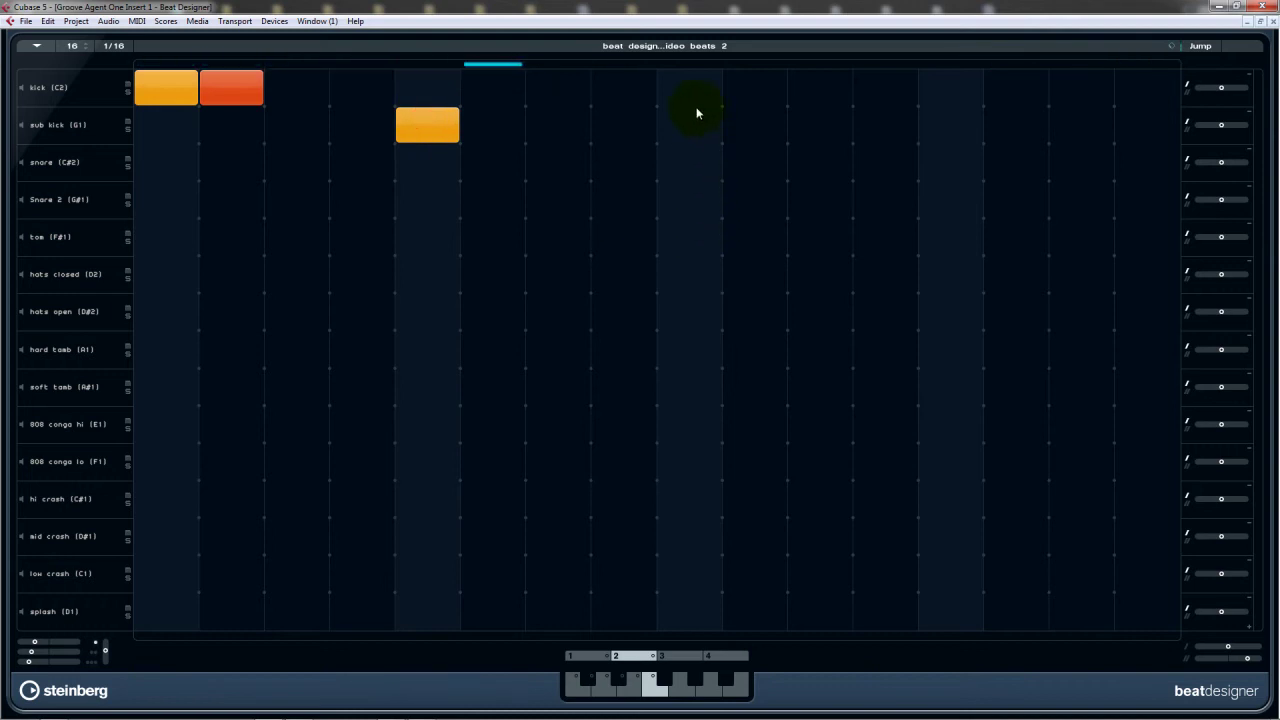
left_click(432, 127)
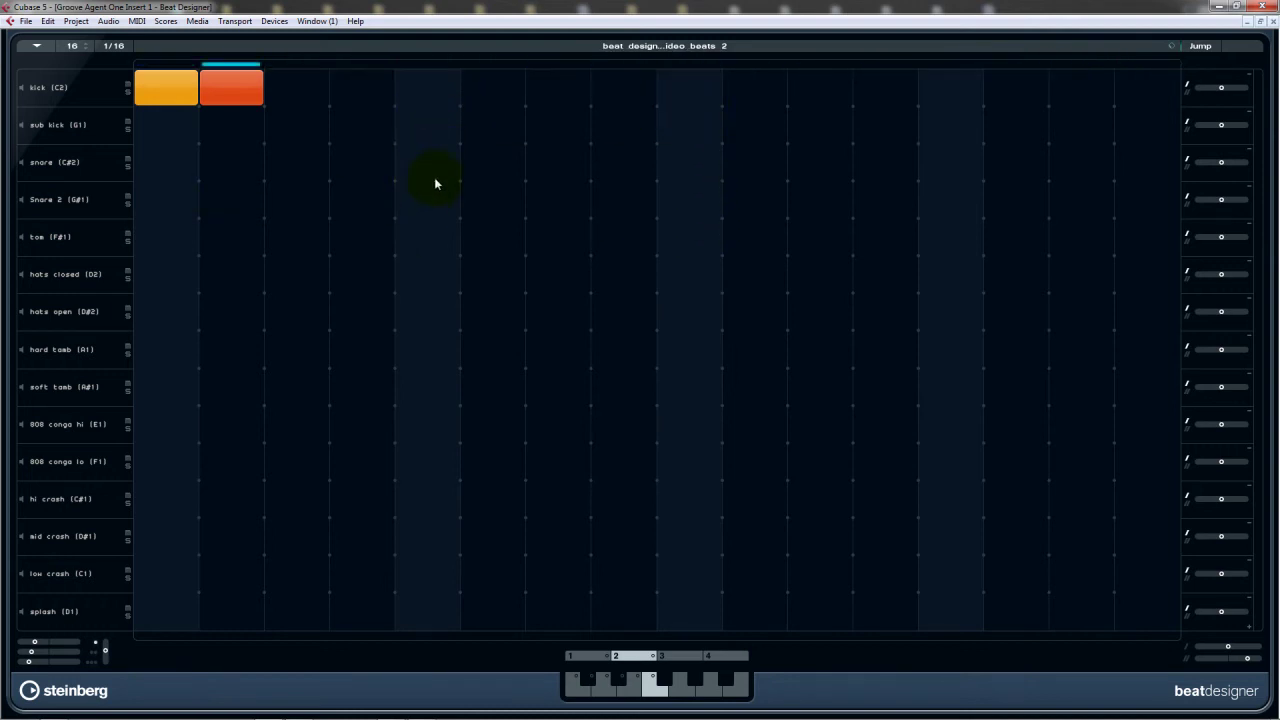
left_click(245, 128)
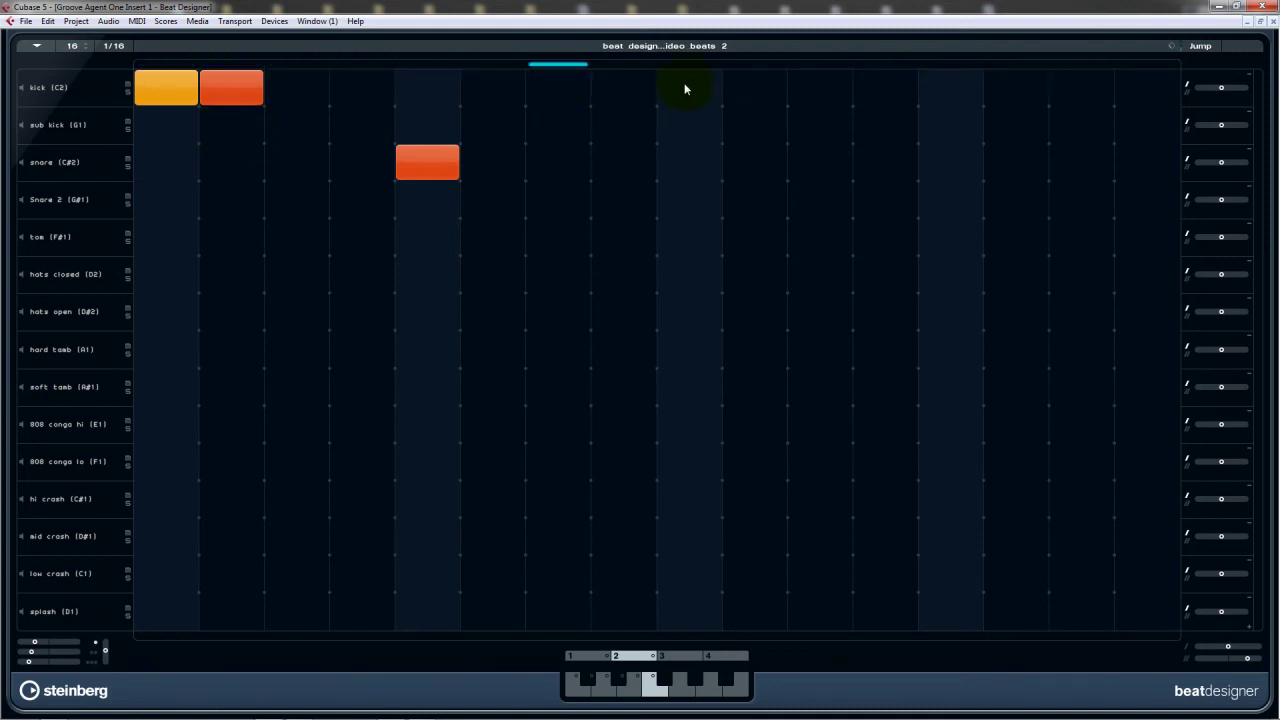
- Try several kick positions, settling on kick hits at steps 8 and 11
left_click(572, 86)
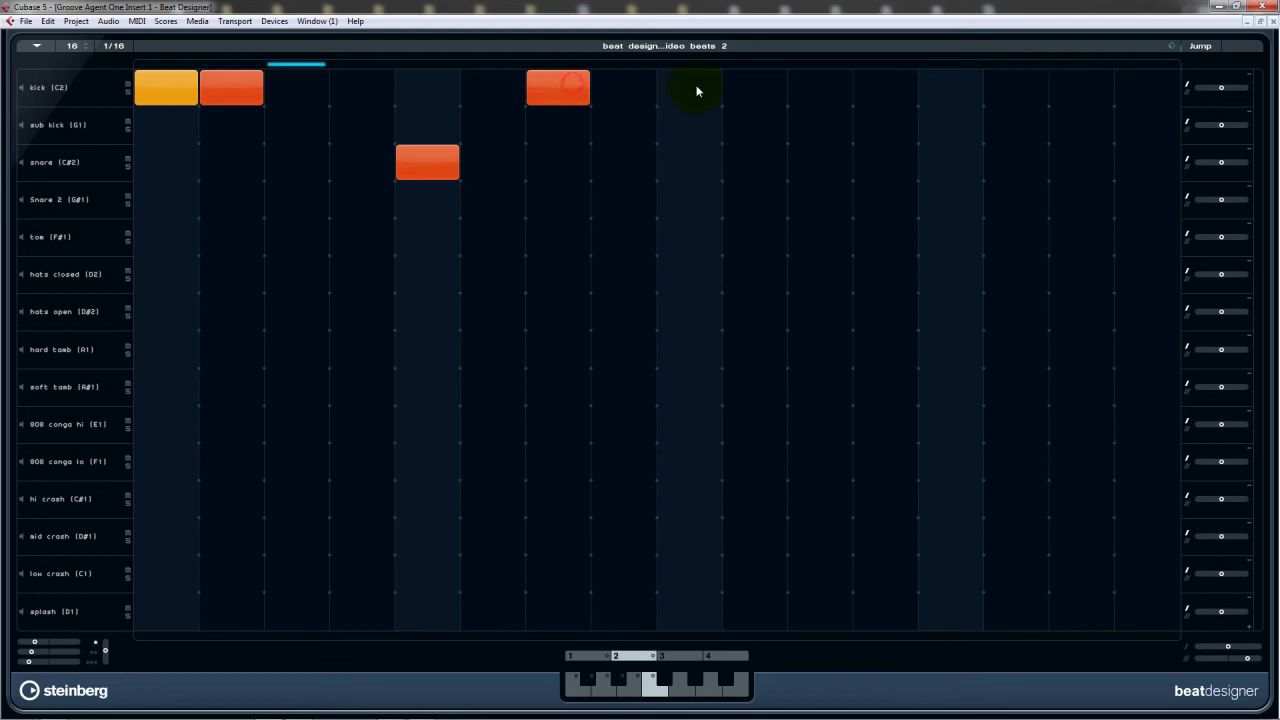
left_click(690, 88)
left_click(572, 86)
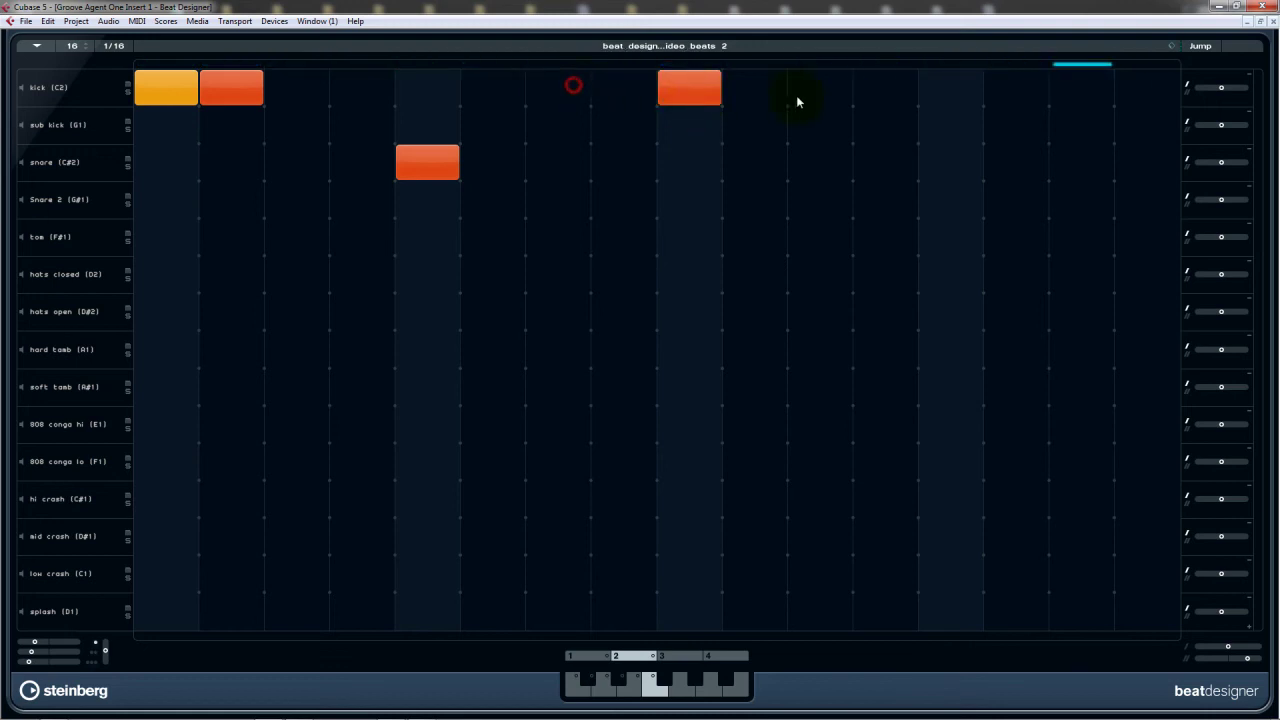
left_click(820, 90)
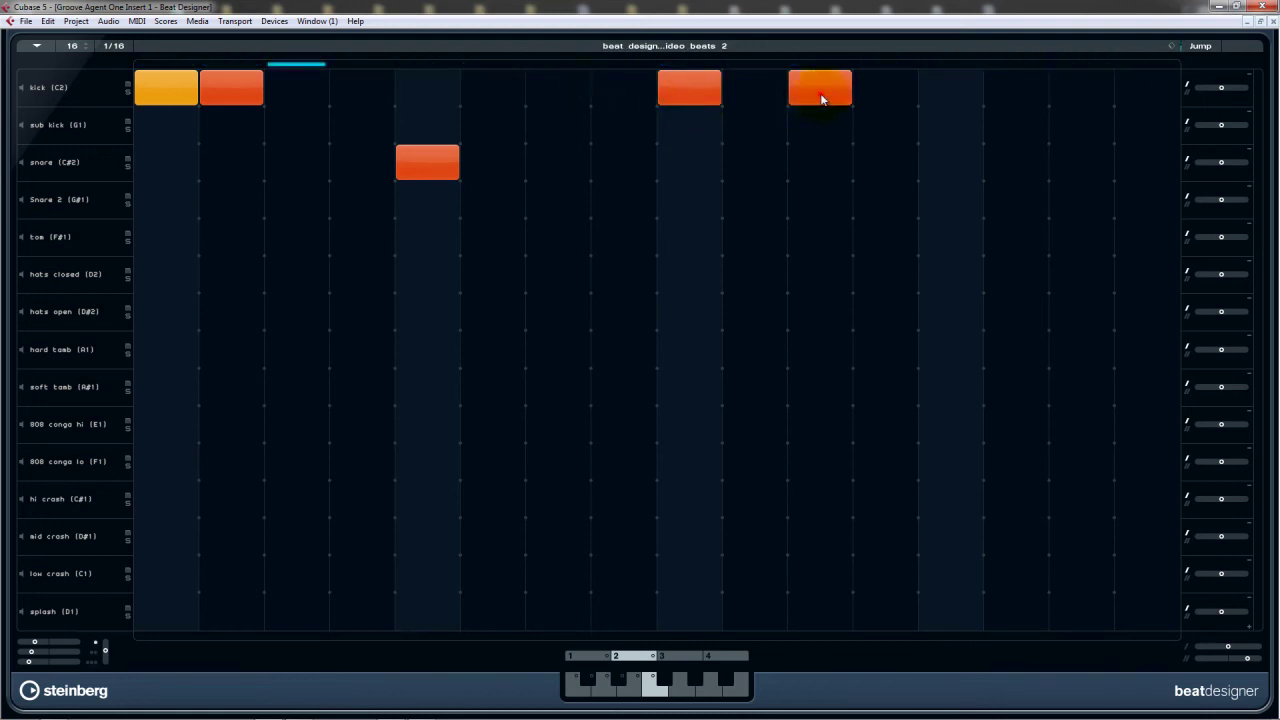
left_click(688, 92)
left_click(616, 91)
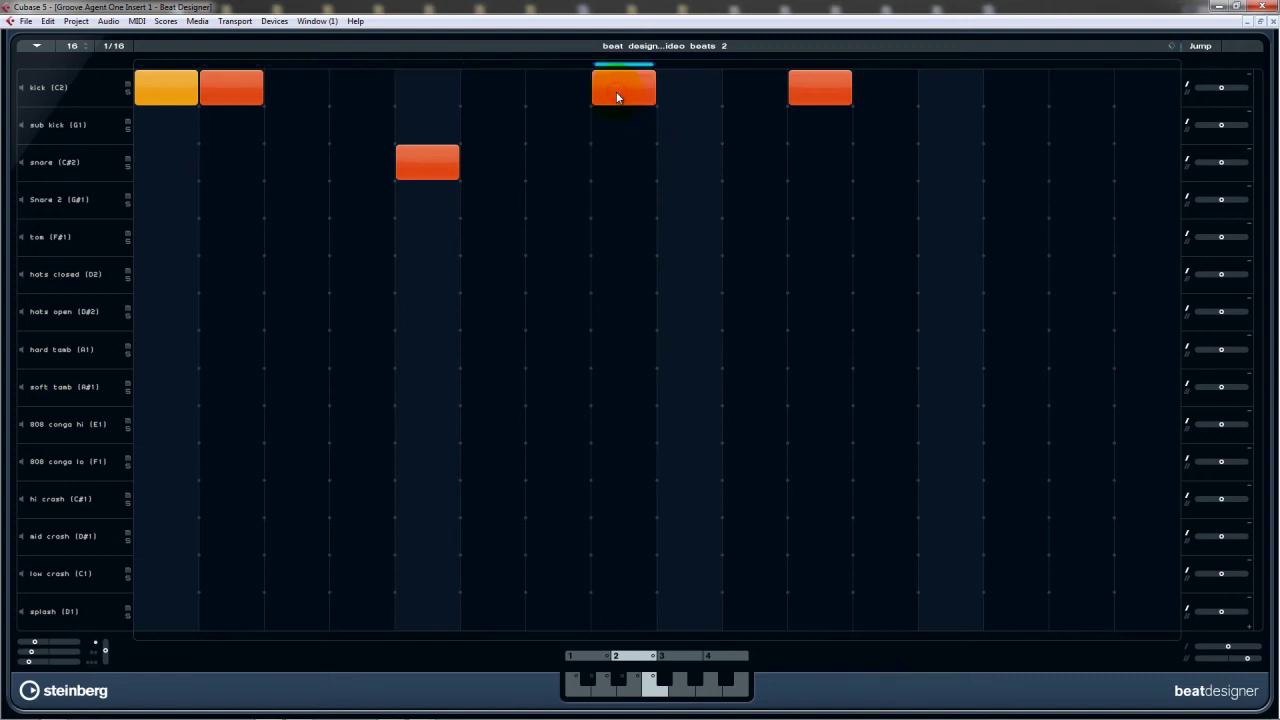
- Add a snare hit on step 13 and lower its velocity
left_click(948, 162)
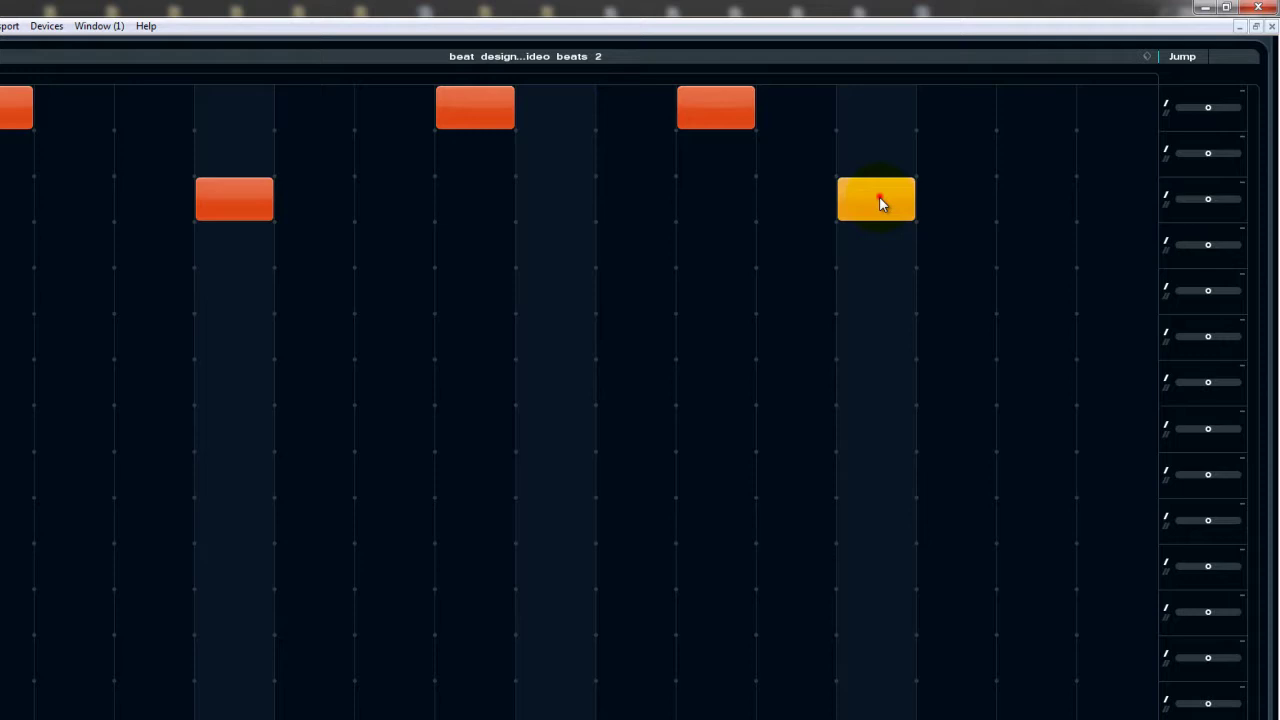
left_click(953, 165)
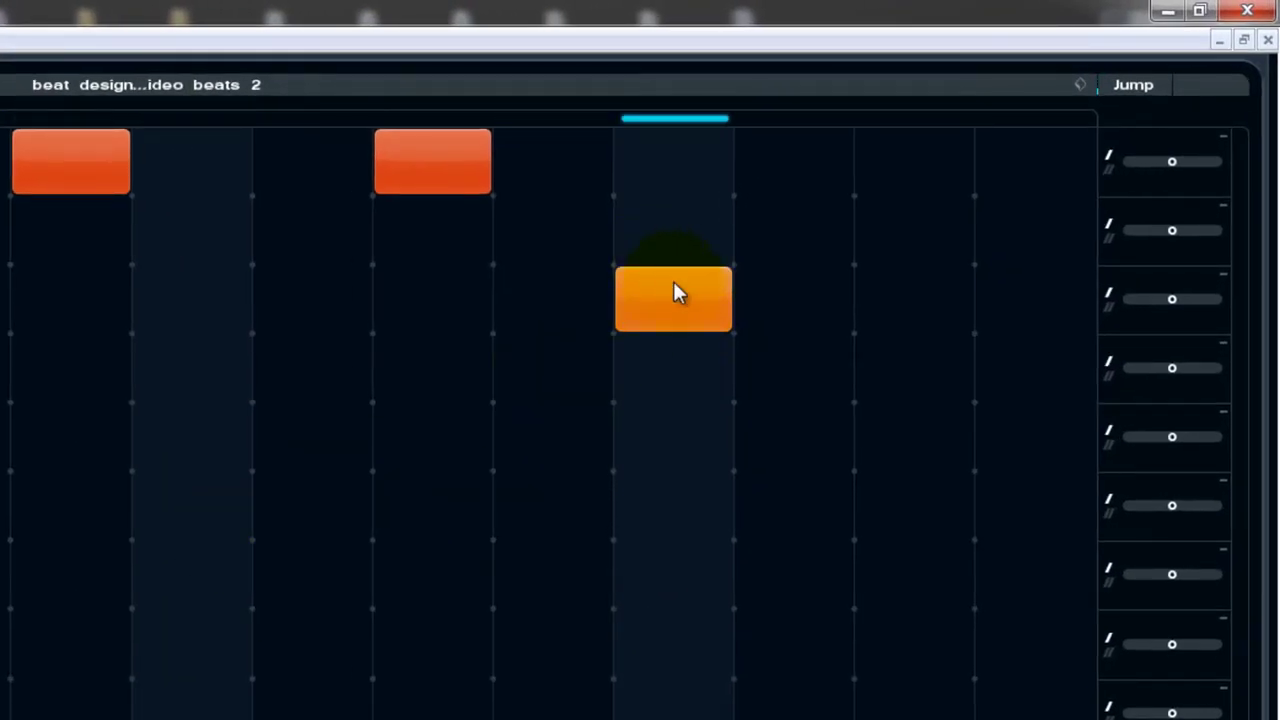
mouse_move(673, 289)
left_mouse_down()
mouse_move(658, 425)
mouse_move(676, 286)
left_mouse_up()
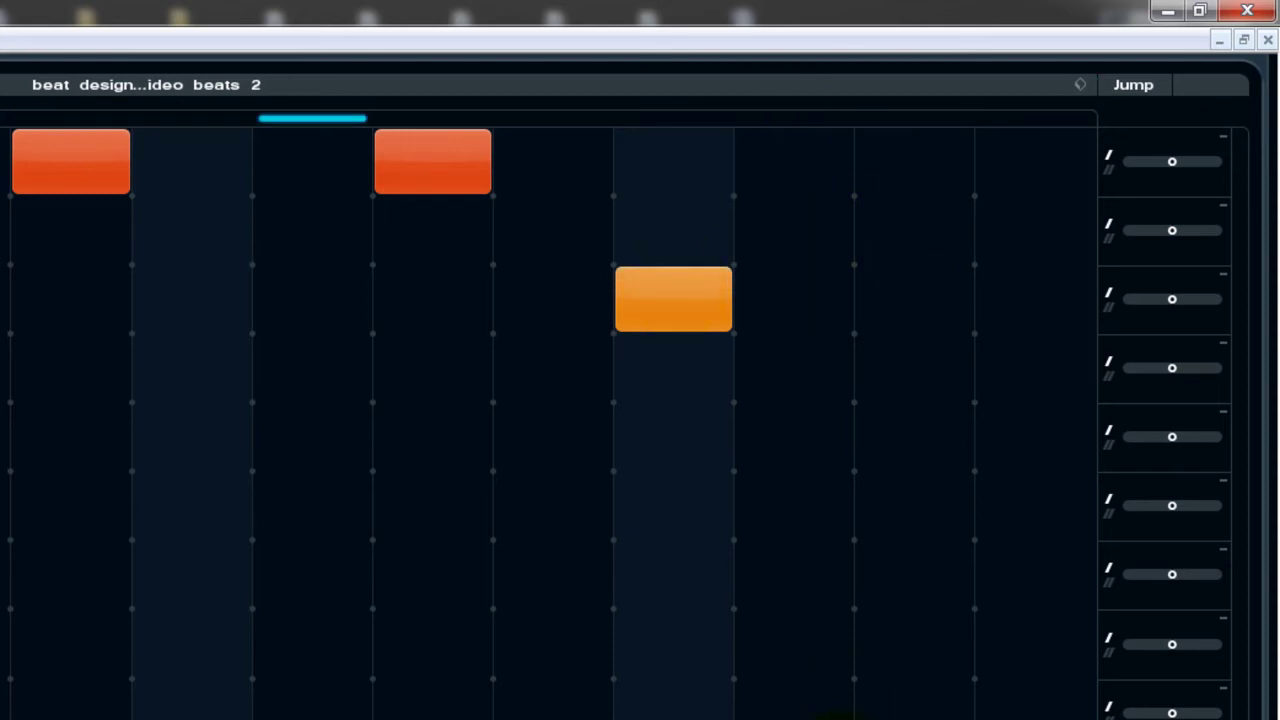
- Try a snare on step 11 at different velocities, then remove it
left_click(473, 270)
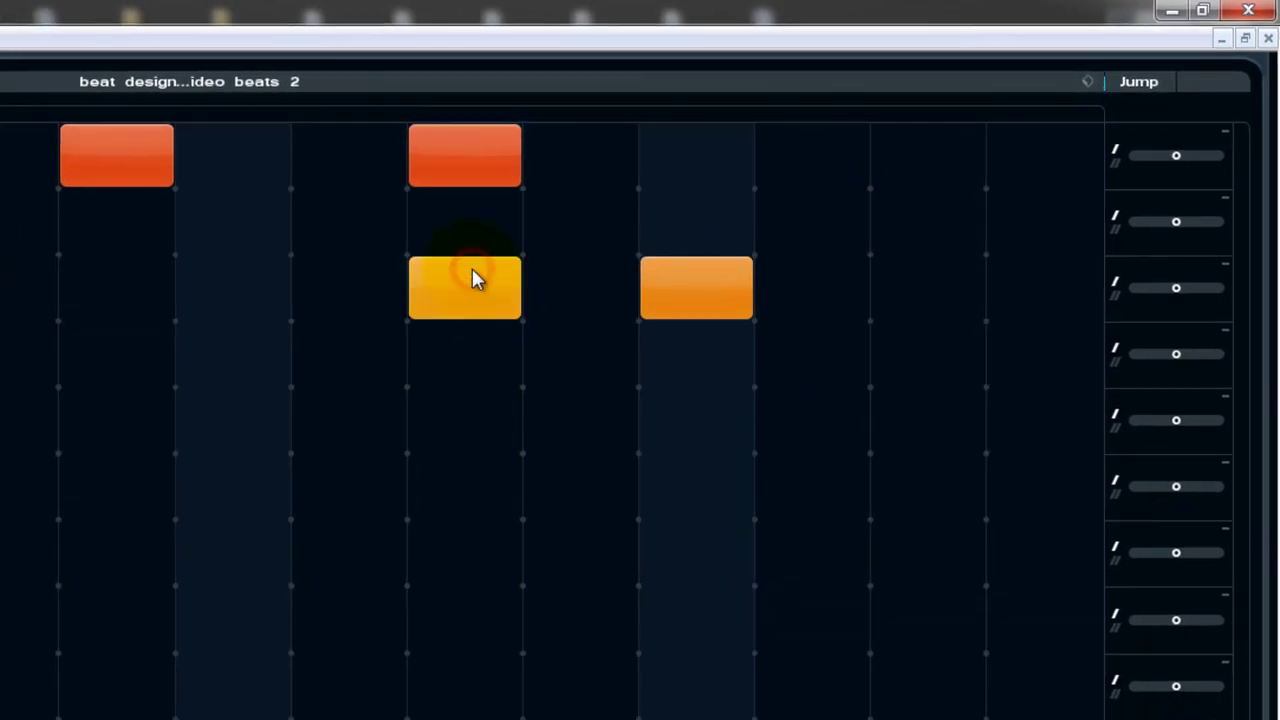
left_click(472, 268)
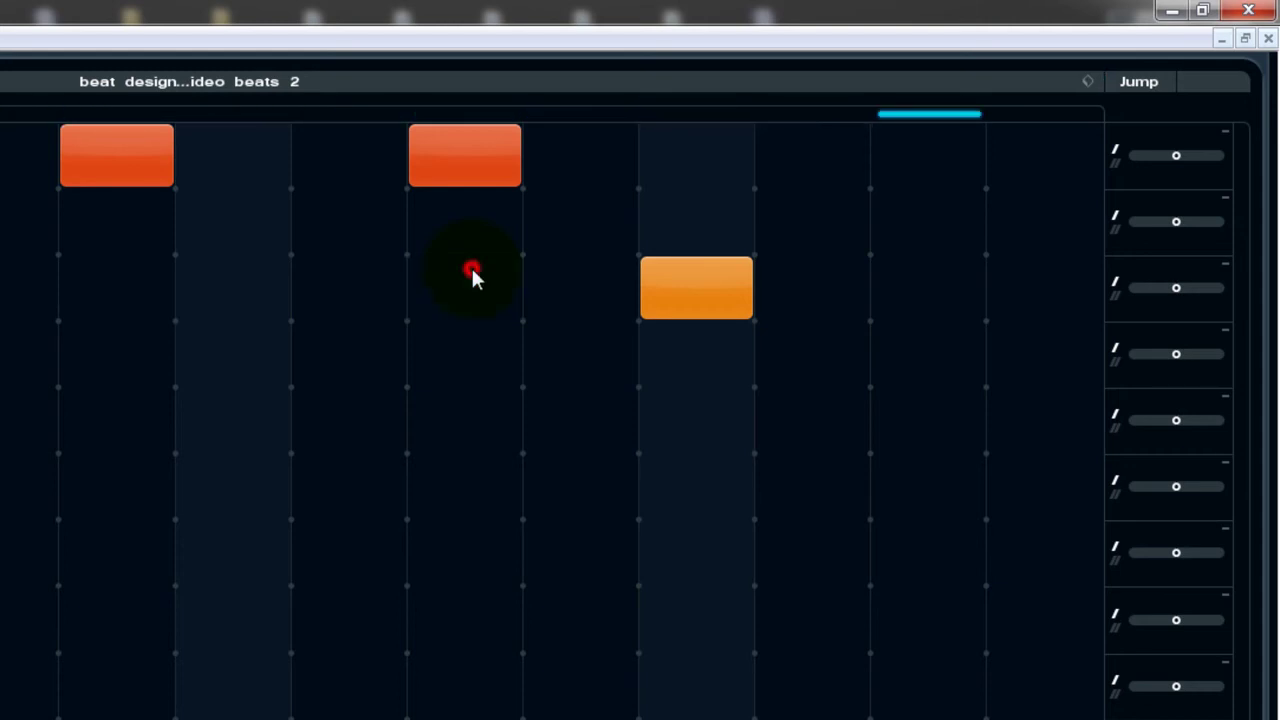
left_click(471, 312)
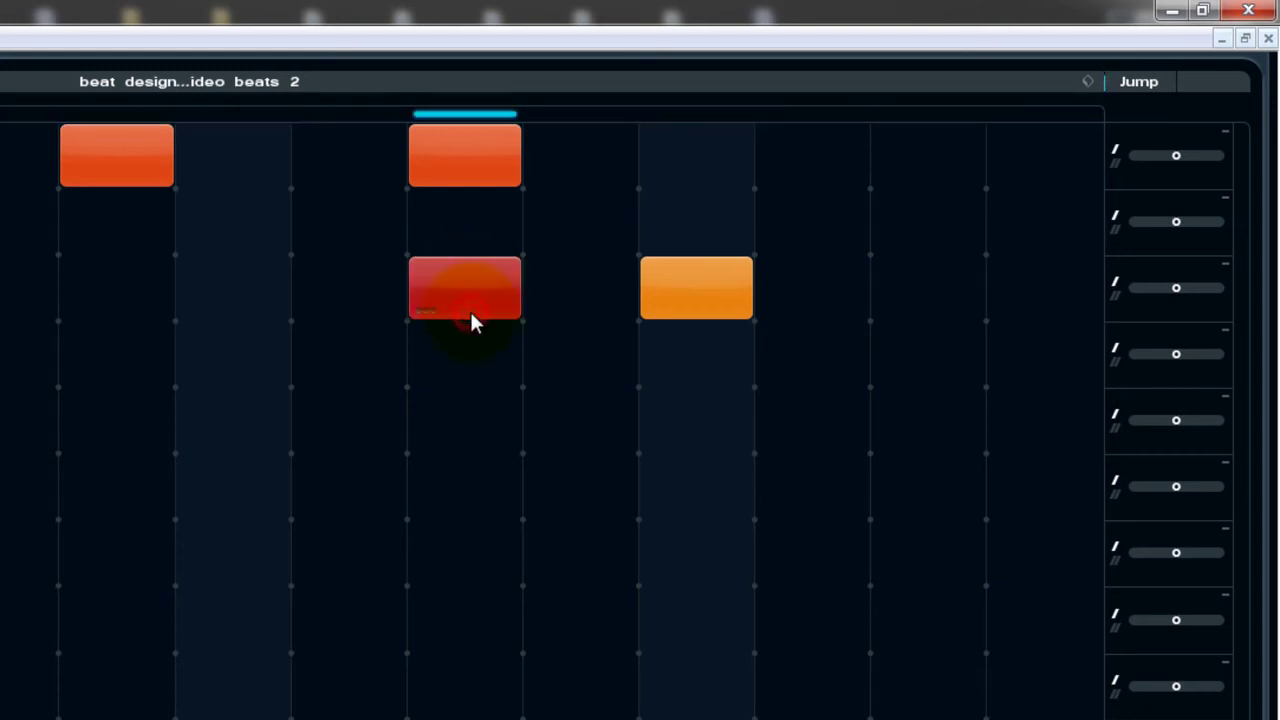
left_click(475, 292)
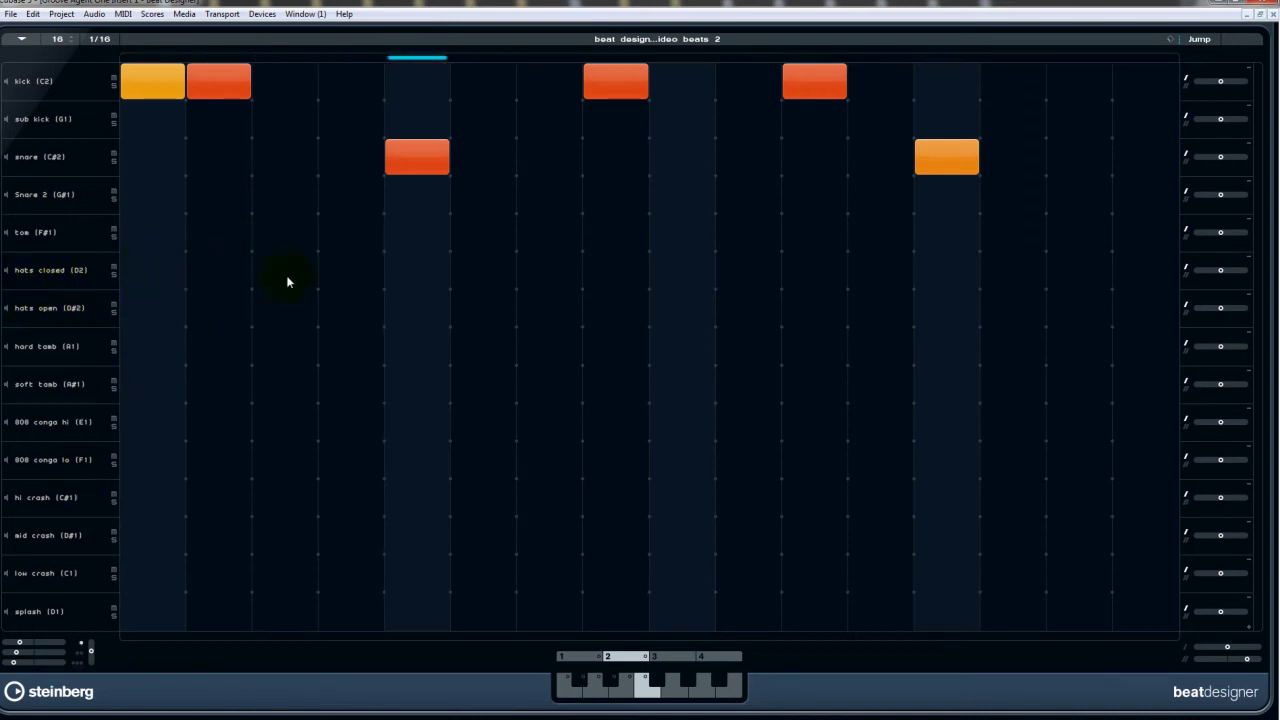
- Place closed hi-hats on steps 1, 3, 5, 7, 9, 11, 13 and 15
left_click(154, 268)
left_click(276, 272)
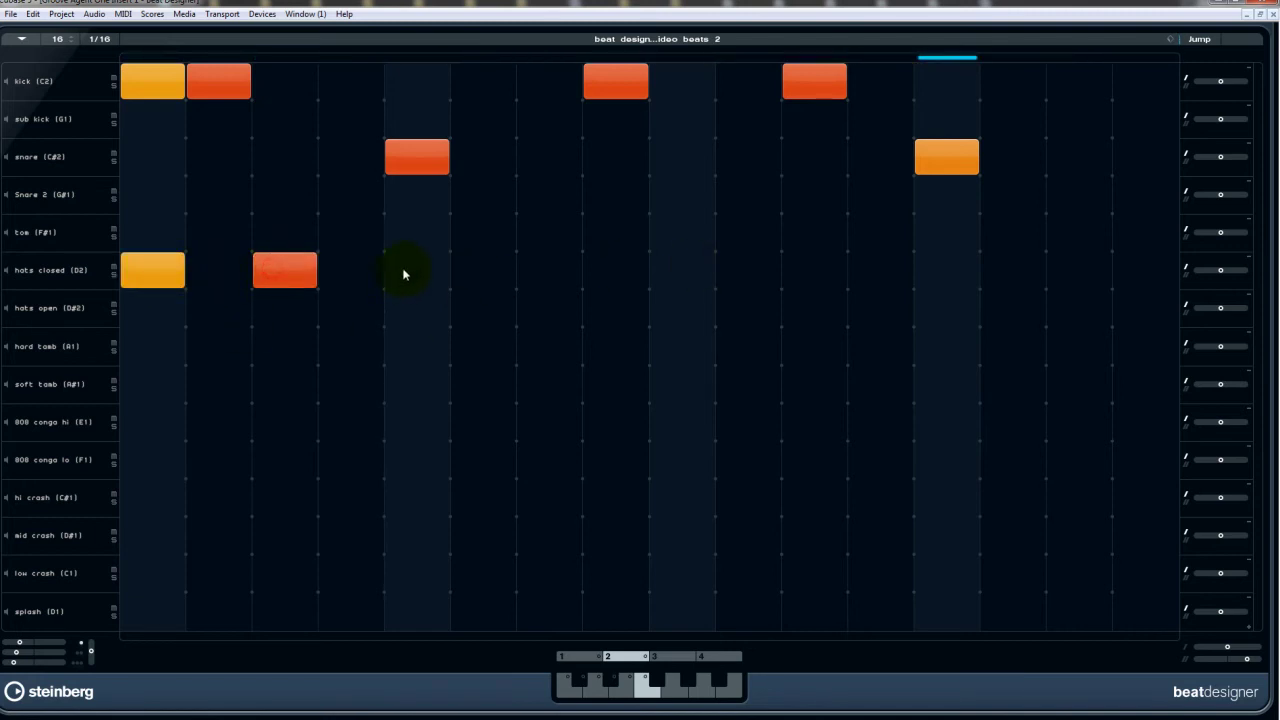
left_click(408, 272)
left_click(549, 268)
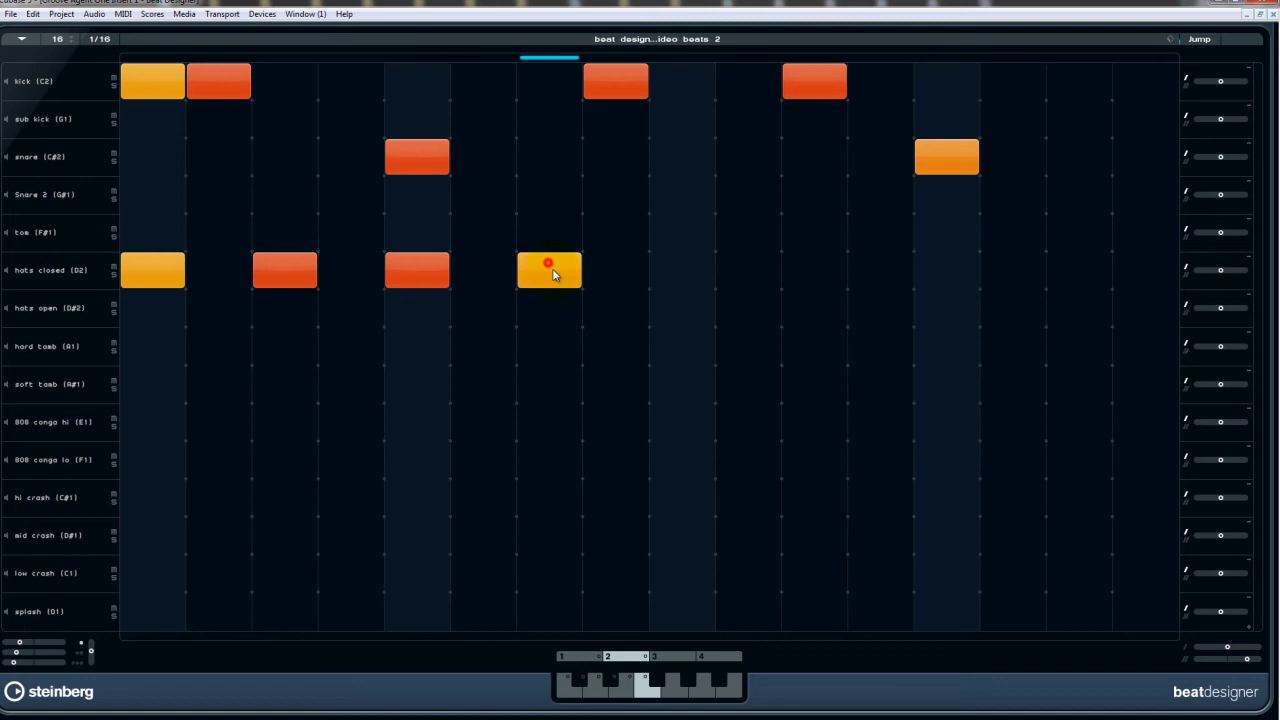
left_click(674, 268)
left_click(815, 272)
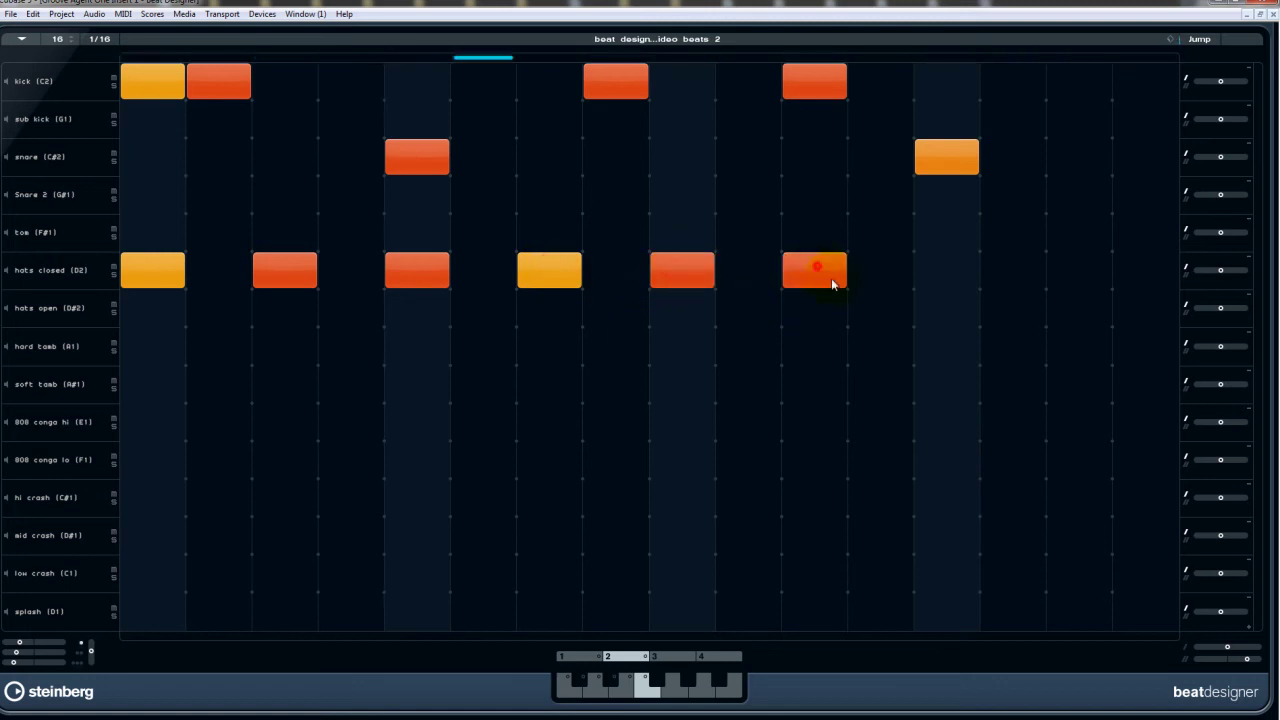
left_click(943, 268)
left_click(1066, 267)
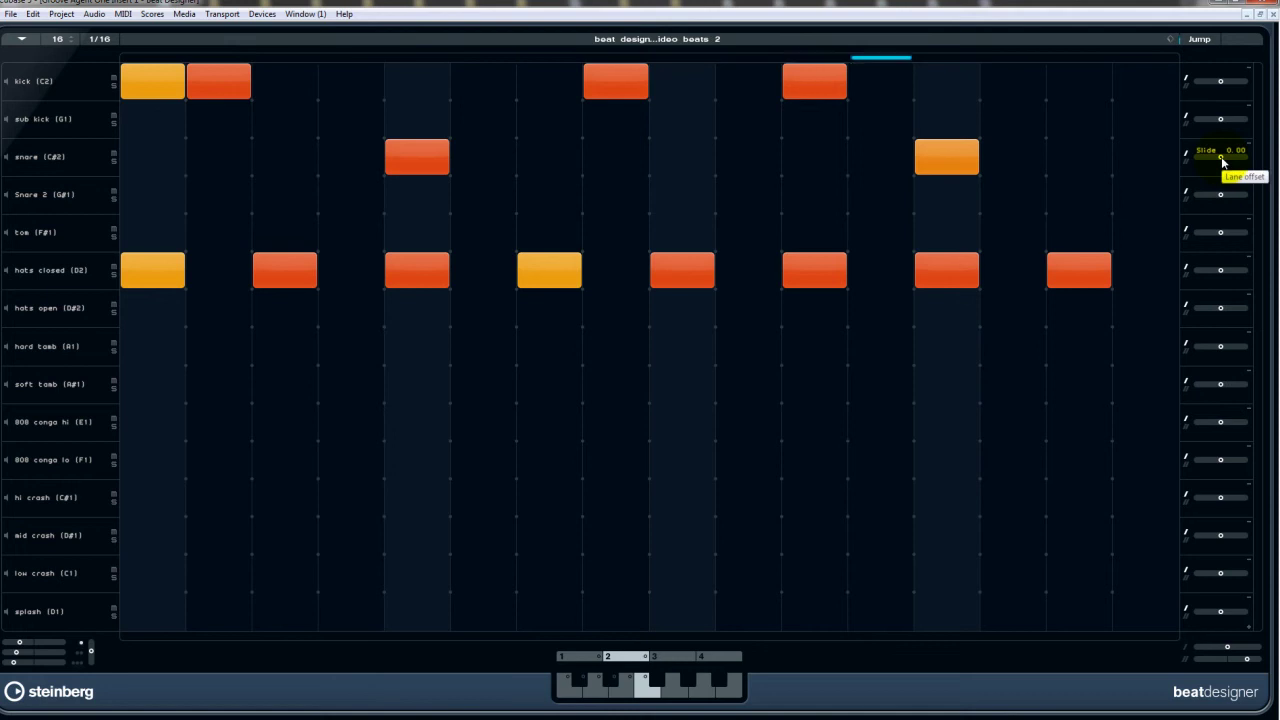
- Set the snare lane slide to about 0.17 and the hats closed slide to about 0.11
left_click_drag(1220, 162, 1225, 157)
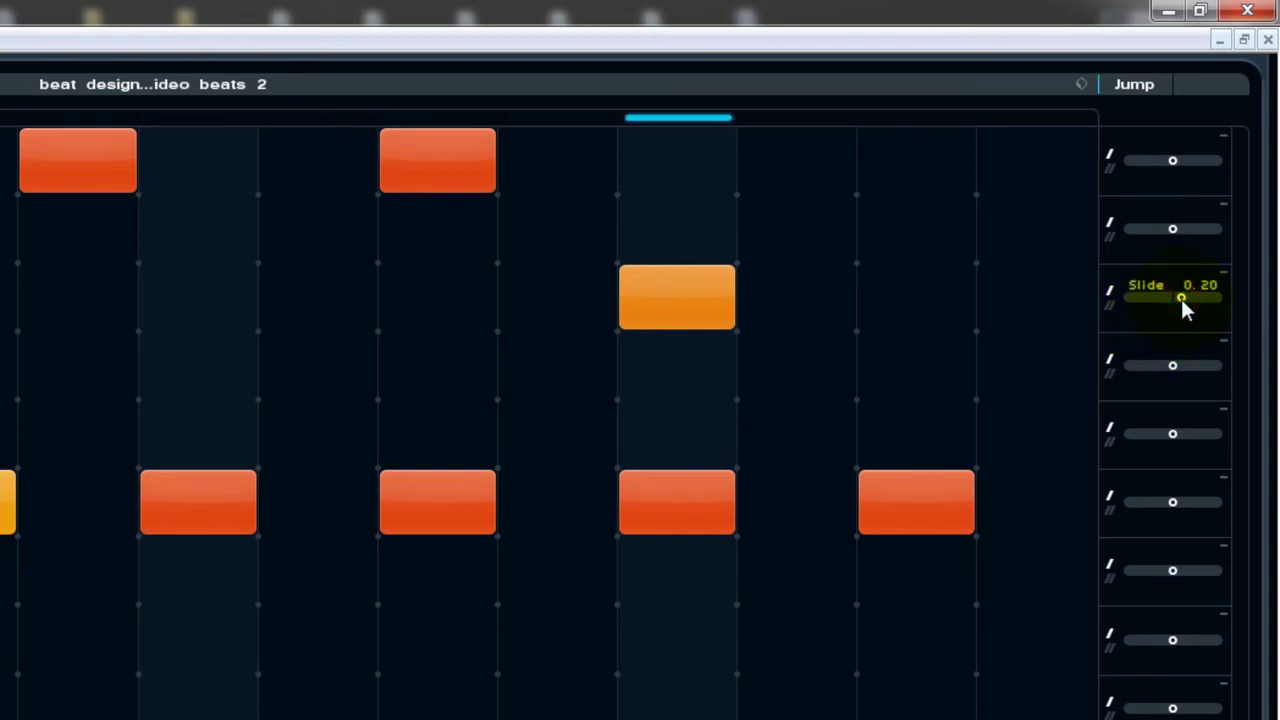
left_click_drag(1181, 299, 1180, 299)
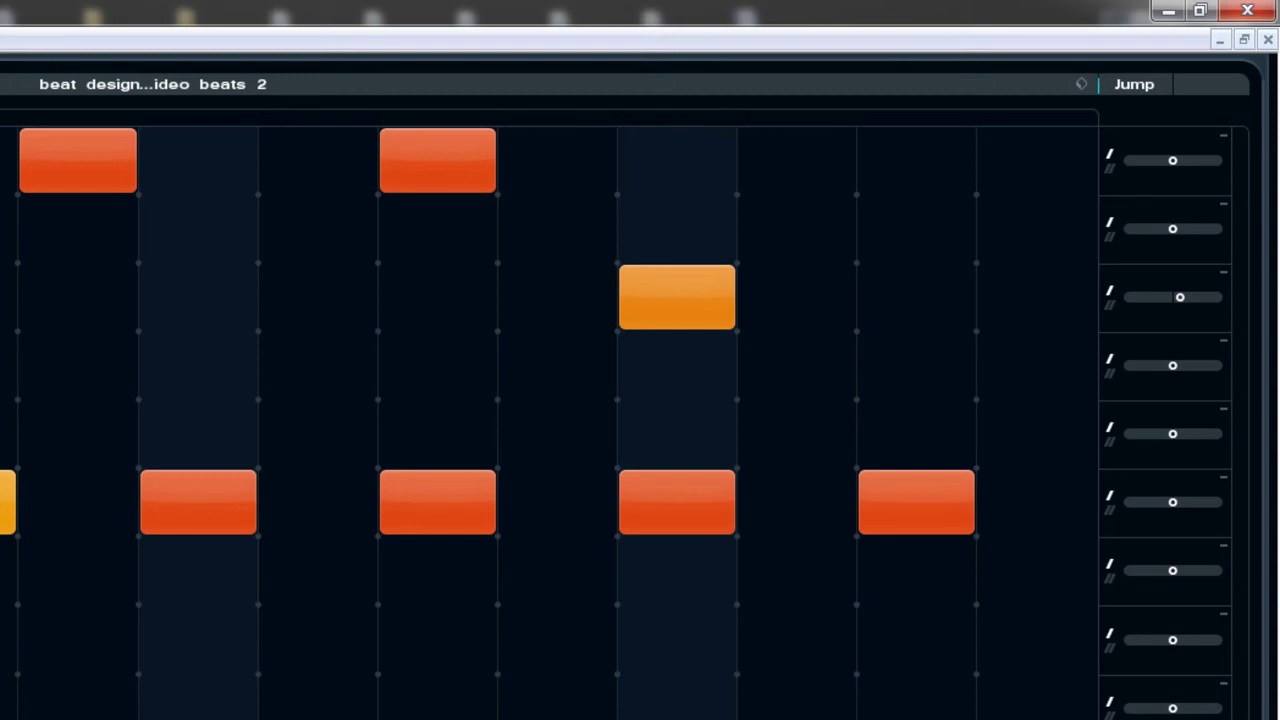
left_click_drag(644, 291, 644, 303)
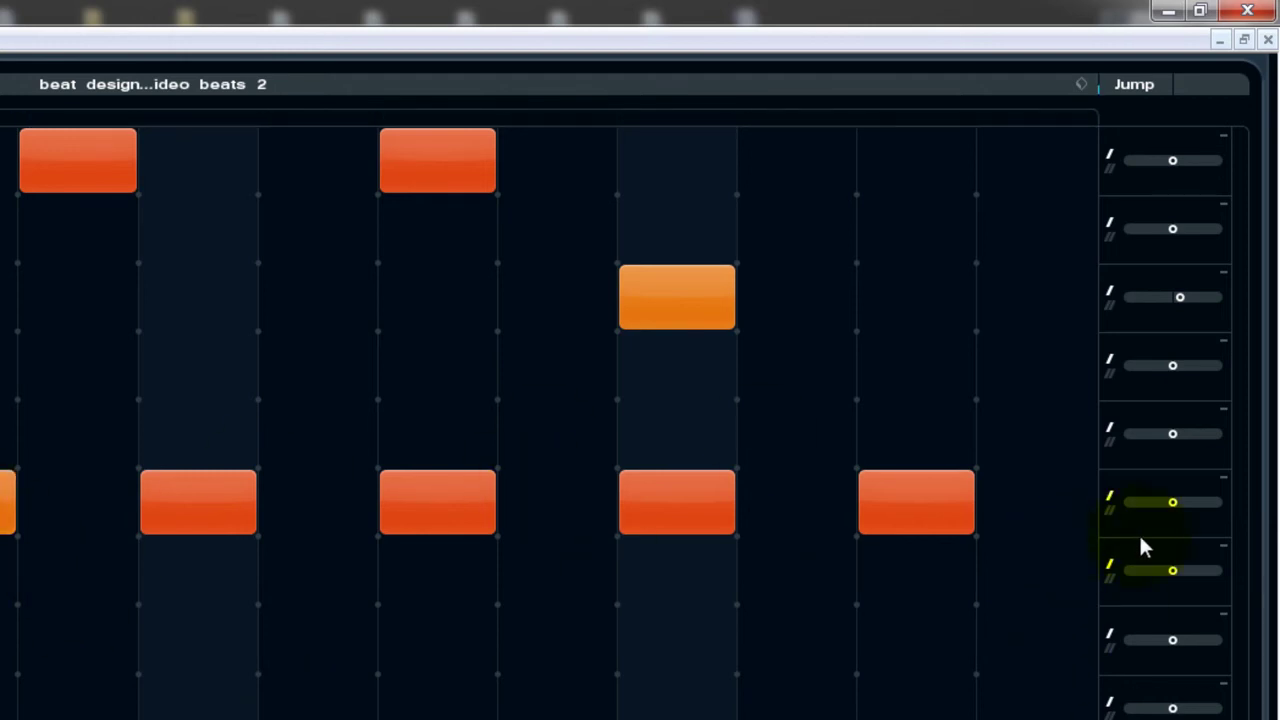
left_click_drag(1172, 501, 1180, 500)
- Test an open hi-hat on step 15, then restore the closed hi-hat at velocity 89
left_click(921, 492)
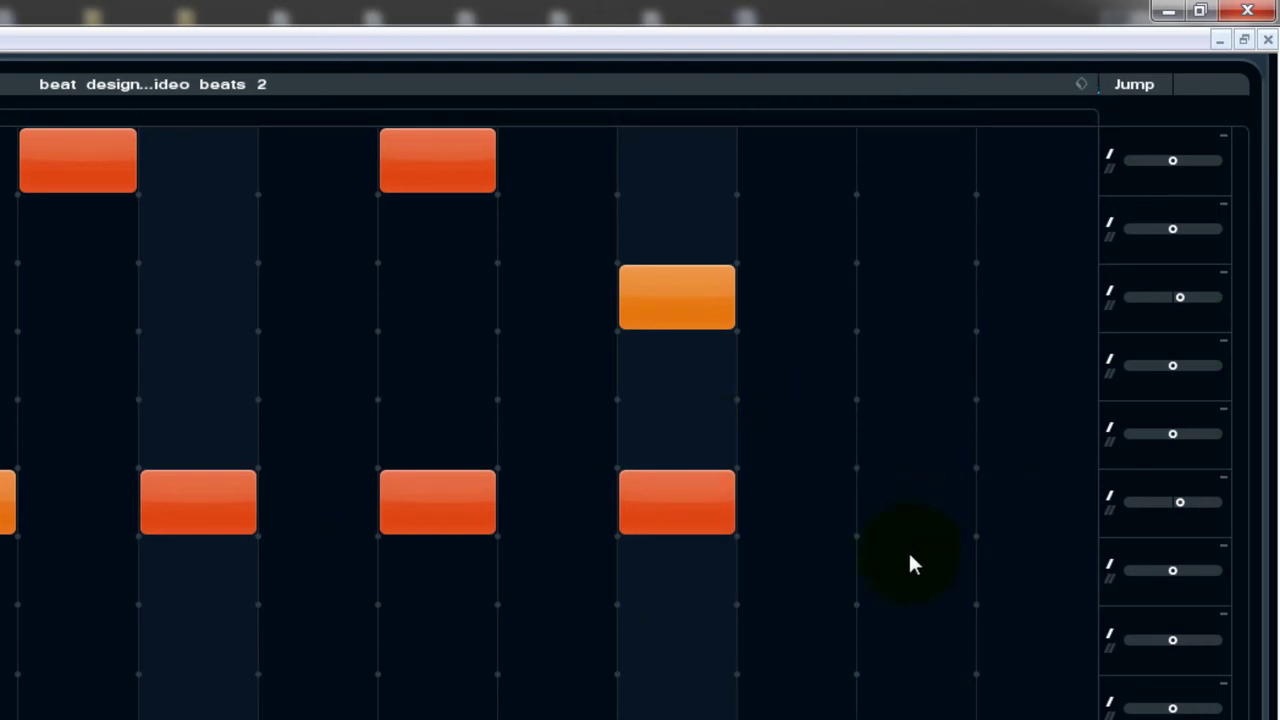
left_click(907, 552)
left_click(920, 532)
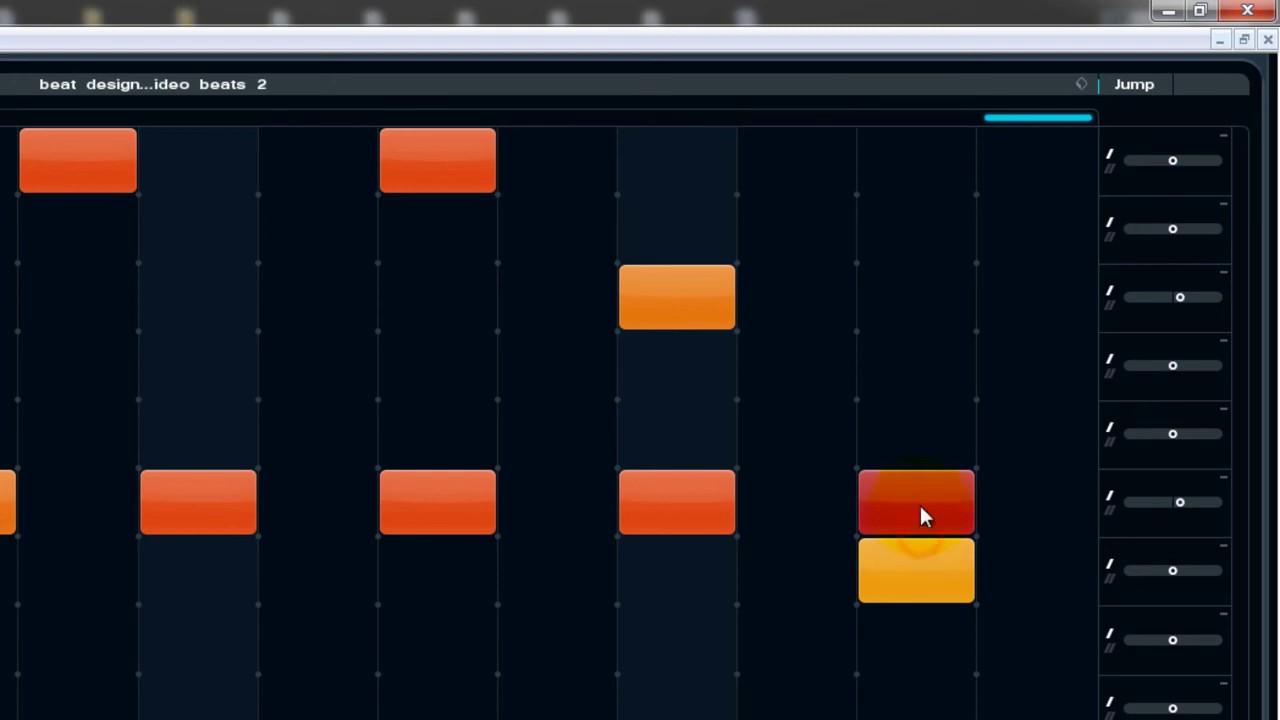
left_click(919, 502)
left_click(920, 568)
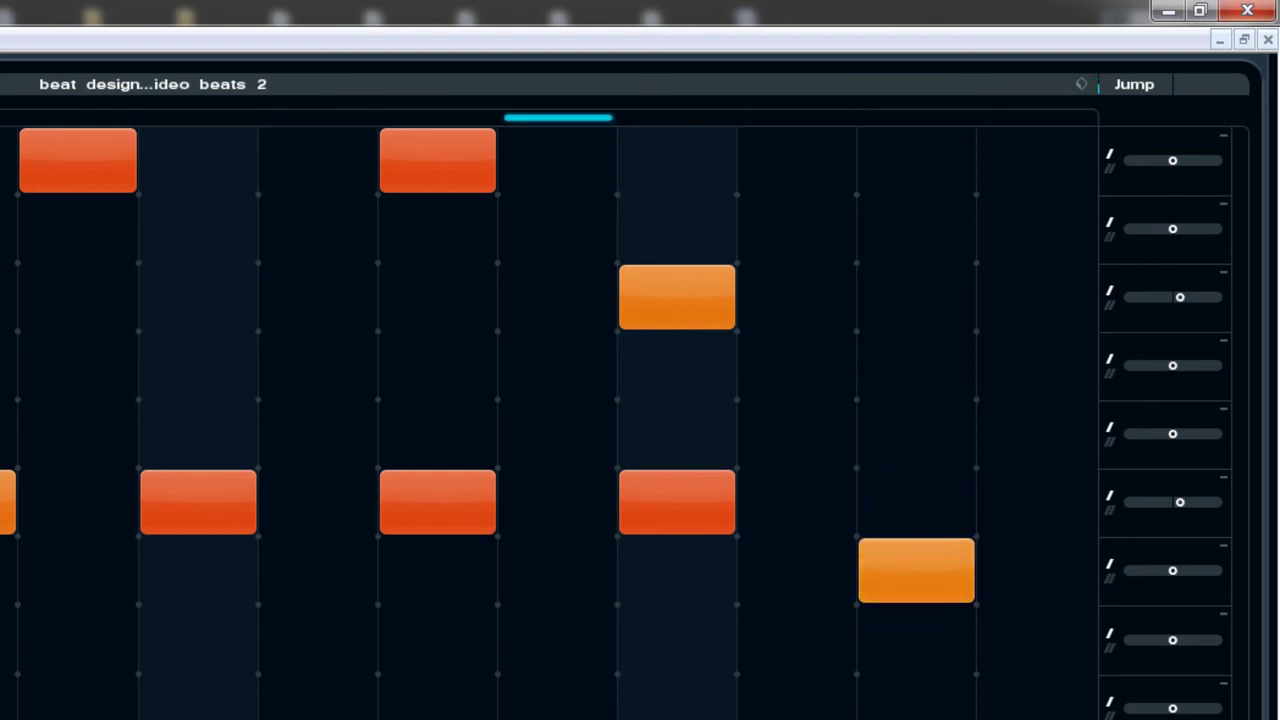
left_click(895, 570)
left_click(900, 493)
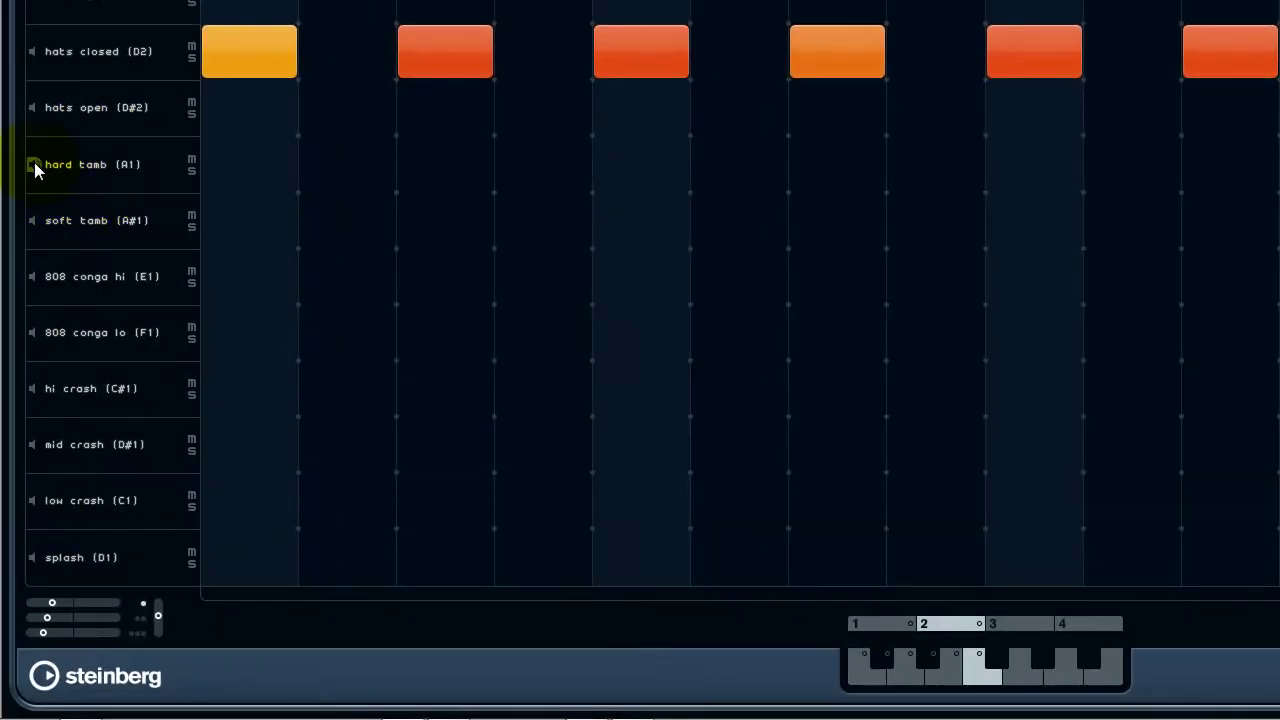
- Audition the hard and soft tamb lanes, then add alternating tamb hits on steps 1–4
left_click(33, 164)
left_click(32, 220)
left_click(237, 158)
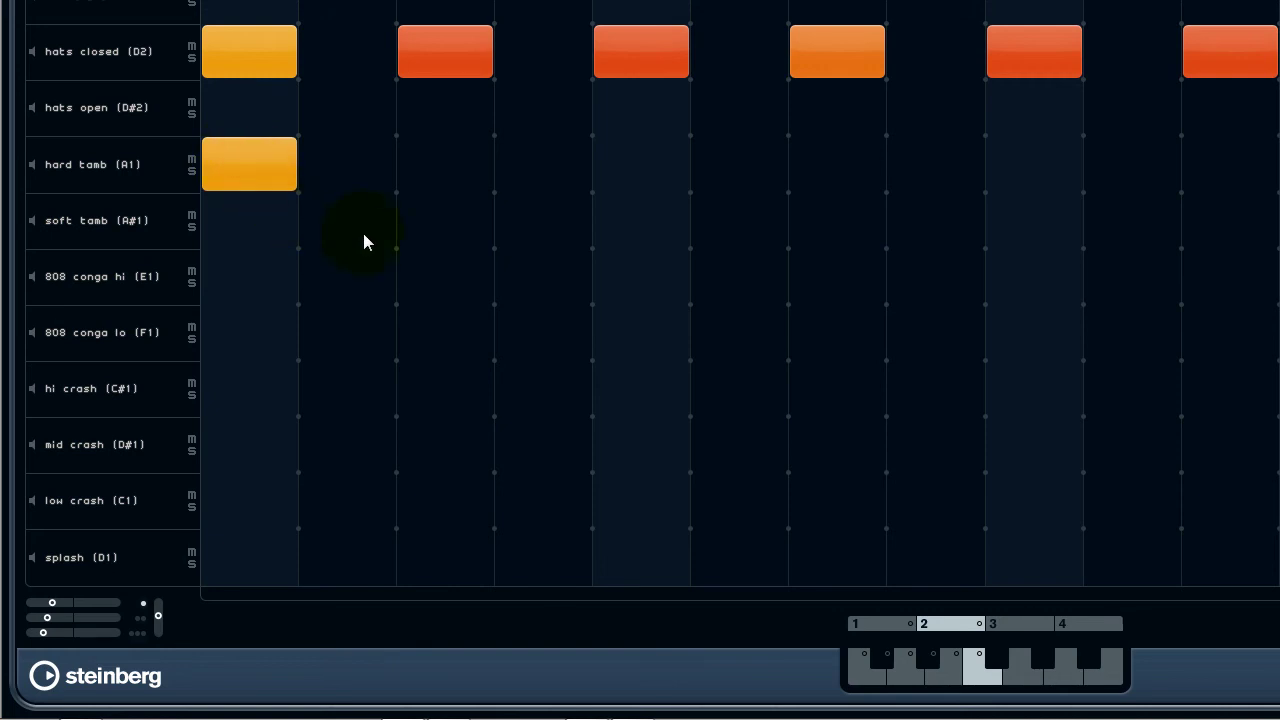
left_click(359, 221)
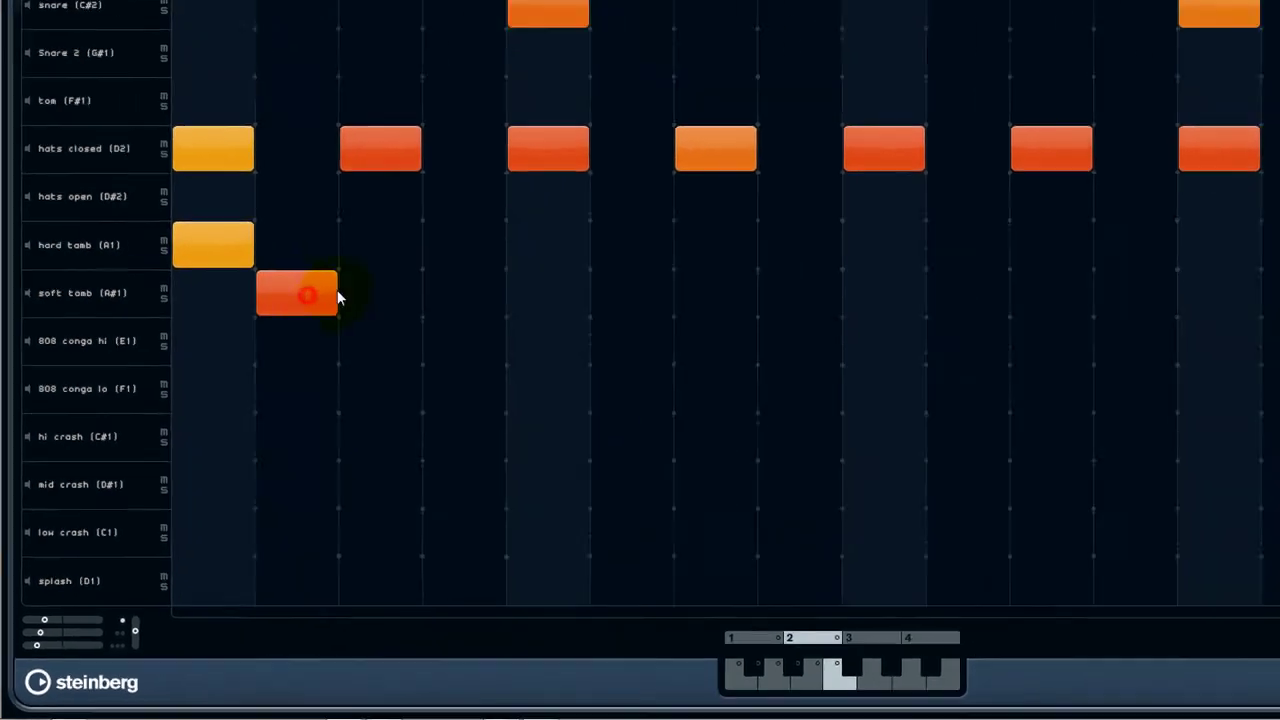
left_click(375, 251)
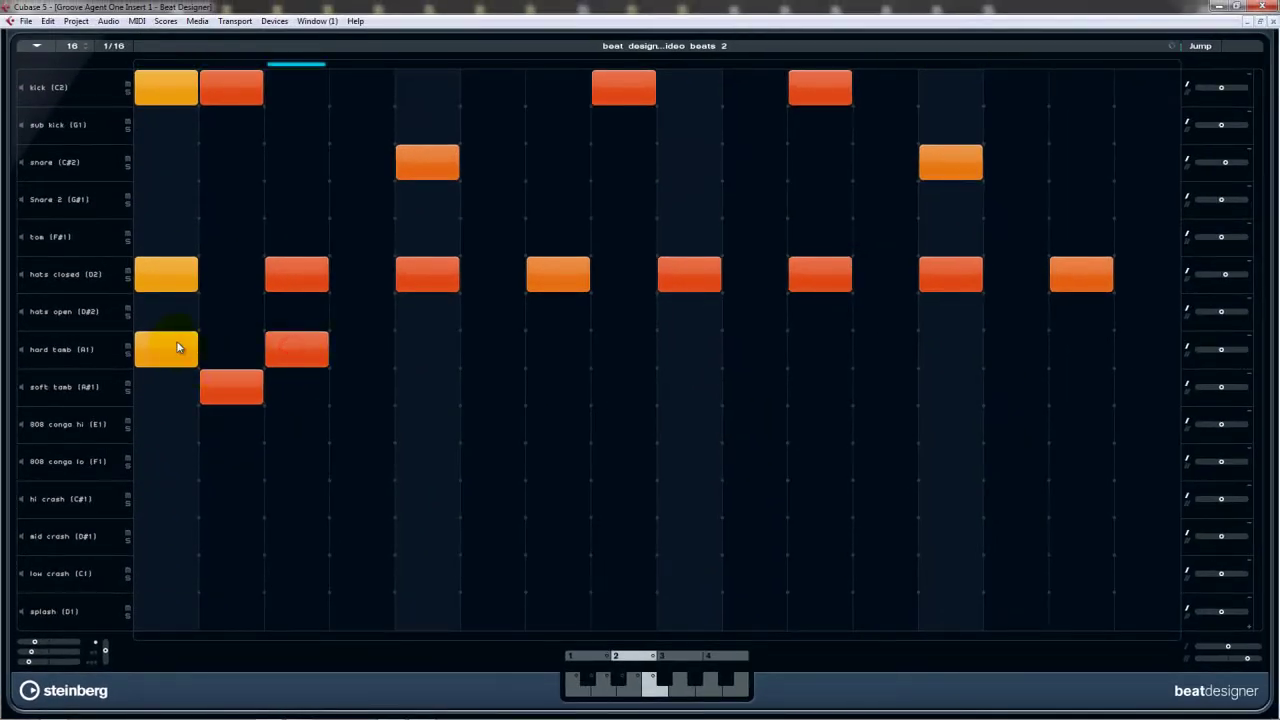
left_click_drag(227, 240, 228, 266)
left_click_drag(177, 363, 177, 360)
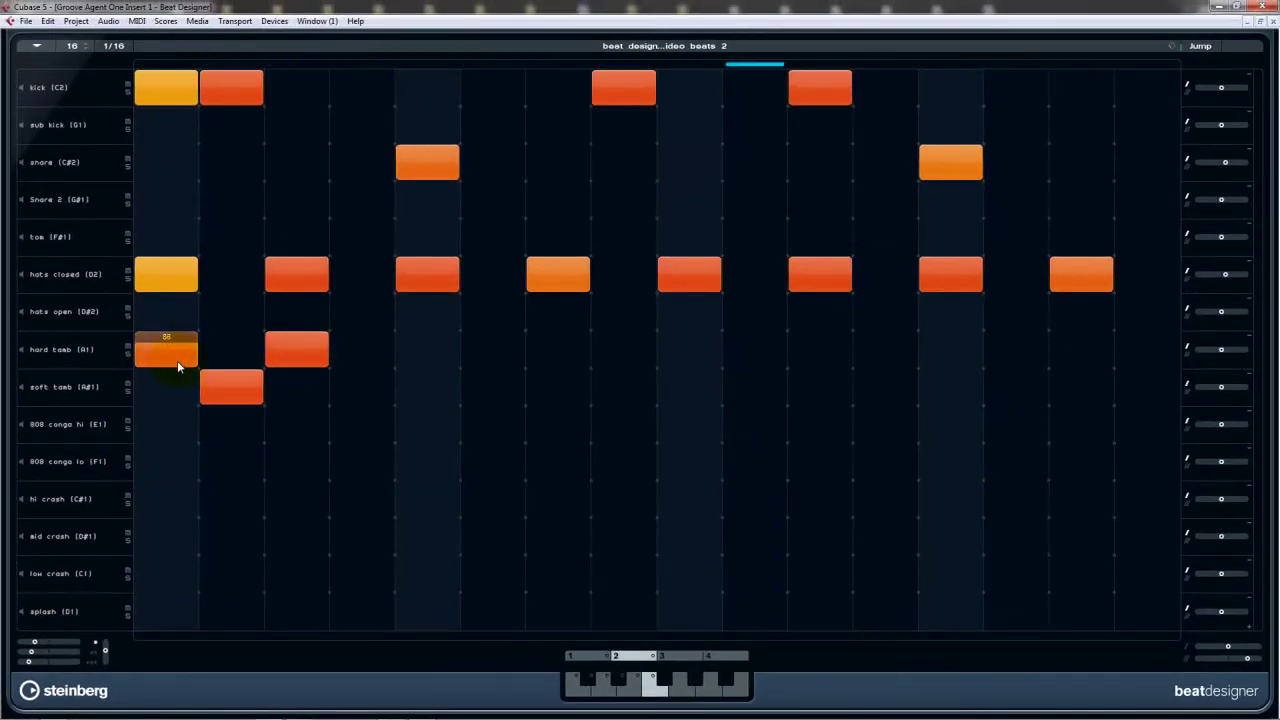
left_click(349, 379)
- Continue alternating hard tamb on odd and soft tamb on even steps 5 through 12
left_click(423, 348)
left_click(488, 386)
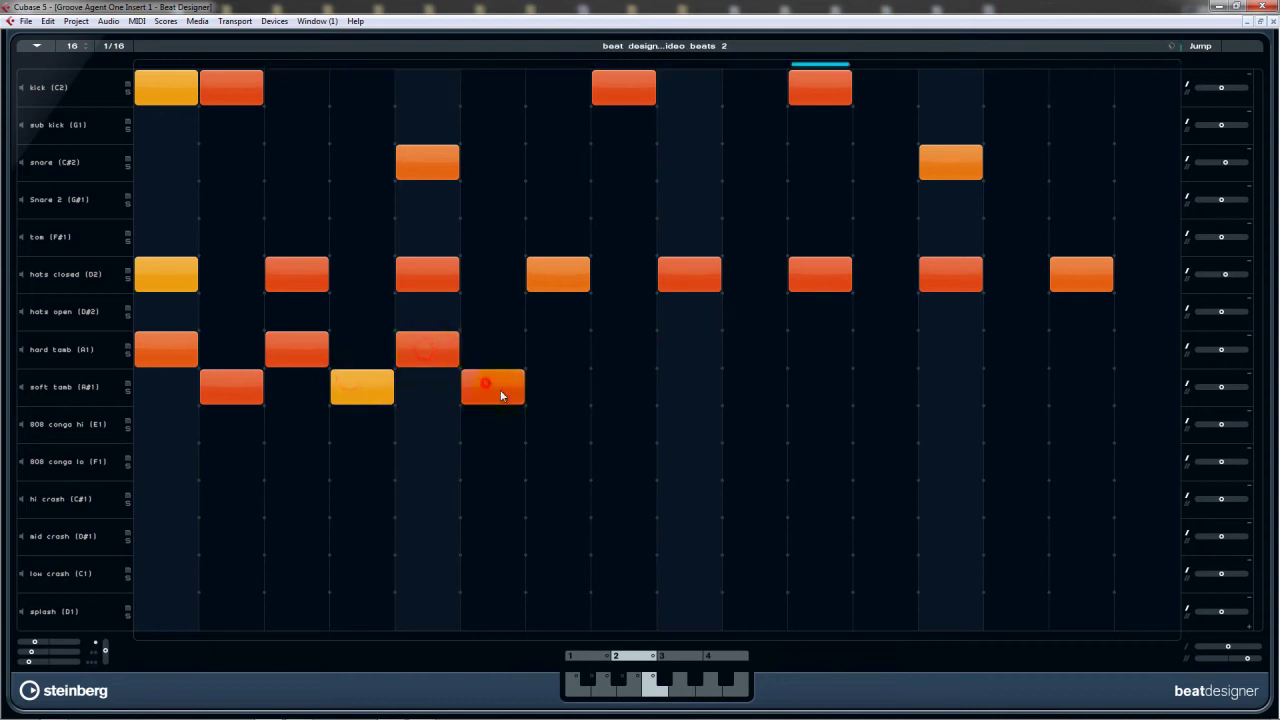
left_click(556, 350)
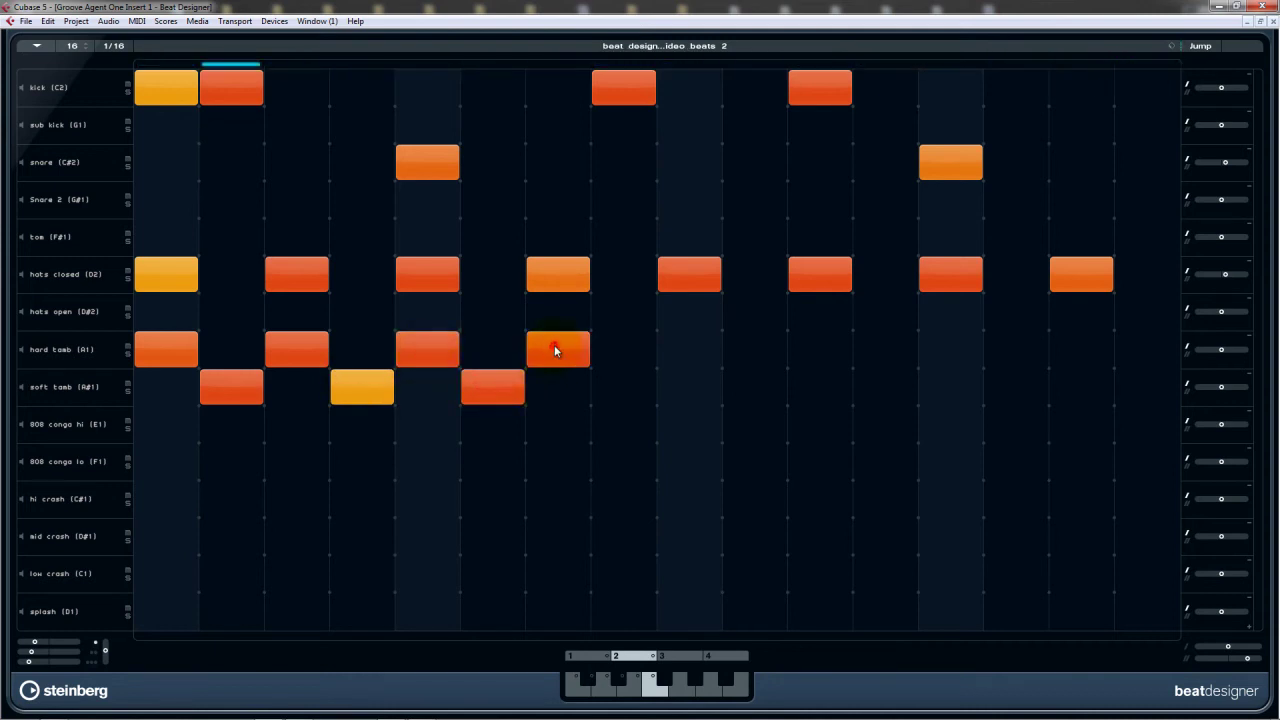
left_click(614, 388)
left_click(689, 349)
left_click(745, 390)
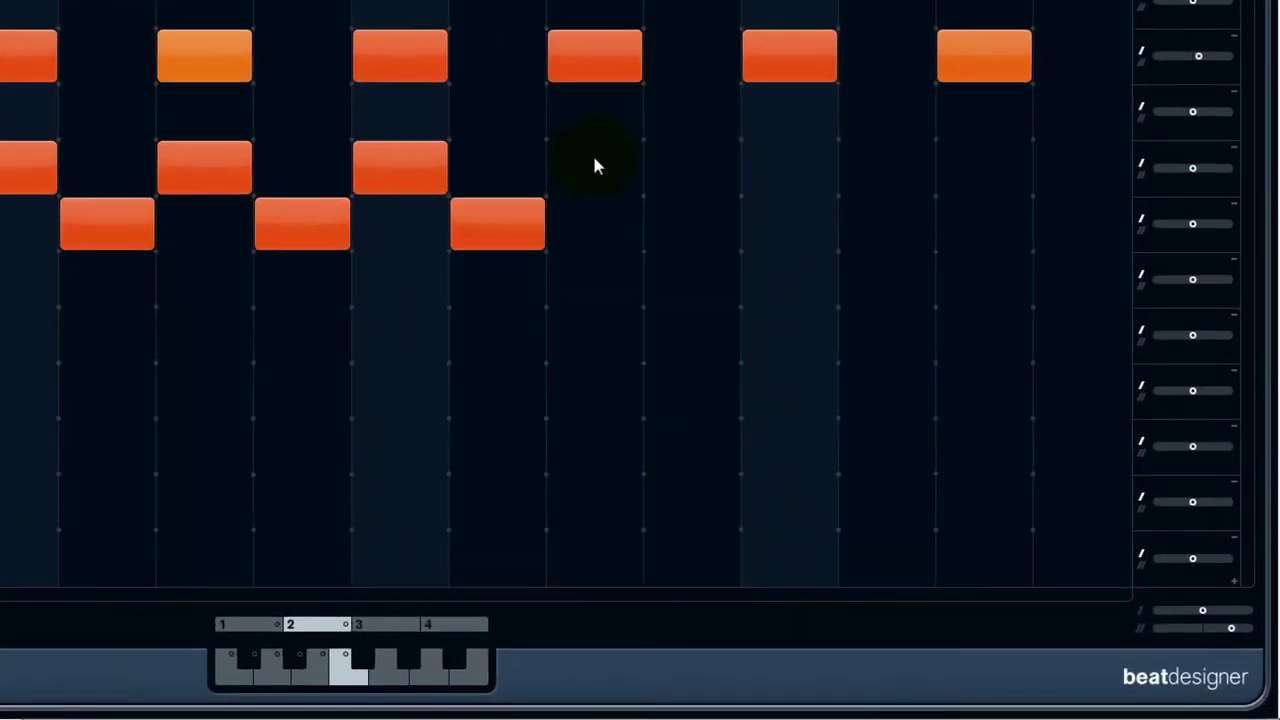
left_click(594, 163)
left_click(688, 225)
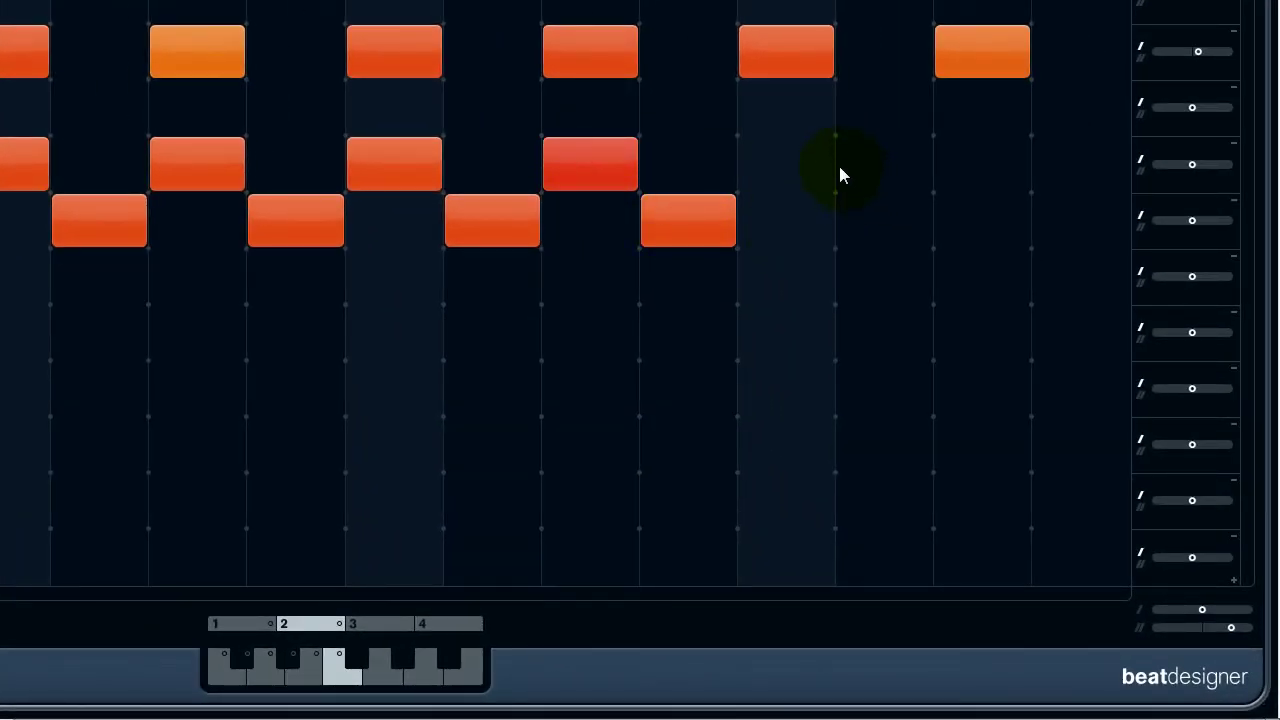
- Add hard tamb on steps 13 and 15, soft tamb on 14 and 16, and check the 0.26 slide
left_click(775, 175)
left_click(873, 222)
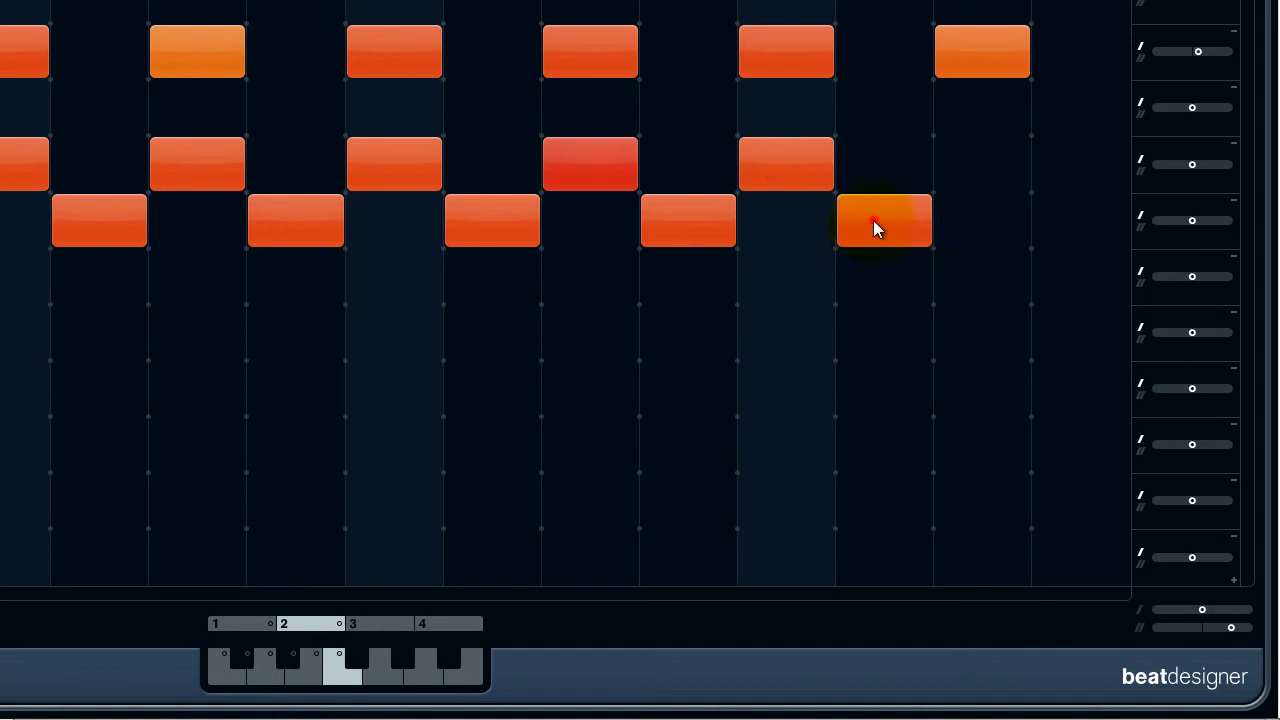
left_click(995, 165)
left_click(1090, 221)
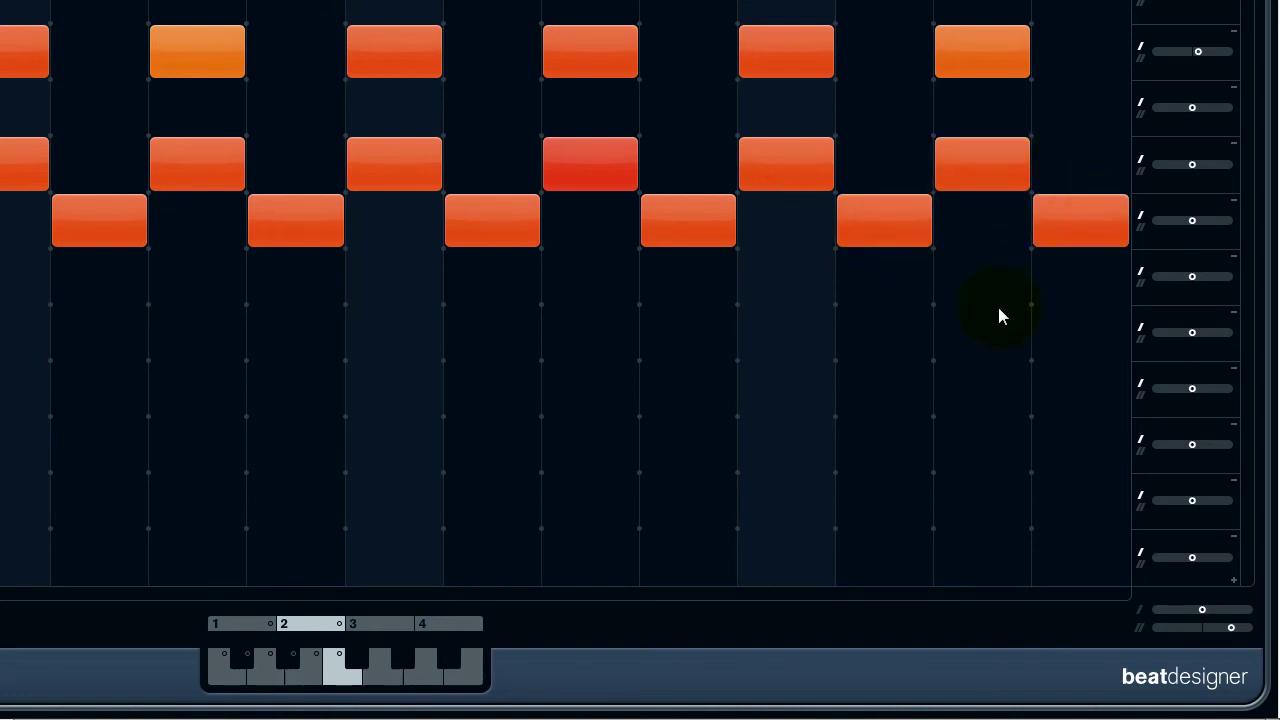
left_click(1194, 164)
left_click(1195, 220)
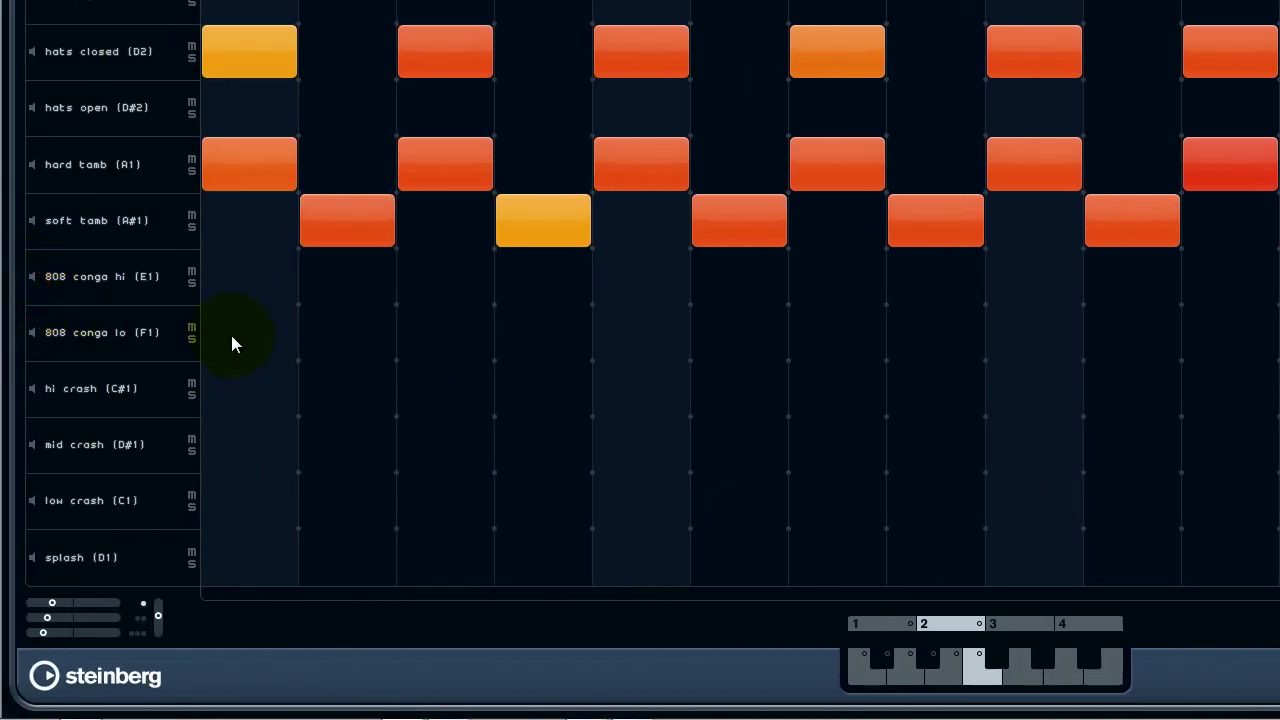
- Add 808 conga hi hits on steps 2–3 and softer 808 conga lo hits on steps 5–6
left_click(345, 276)
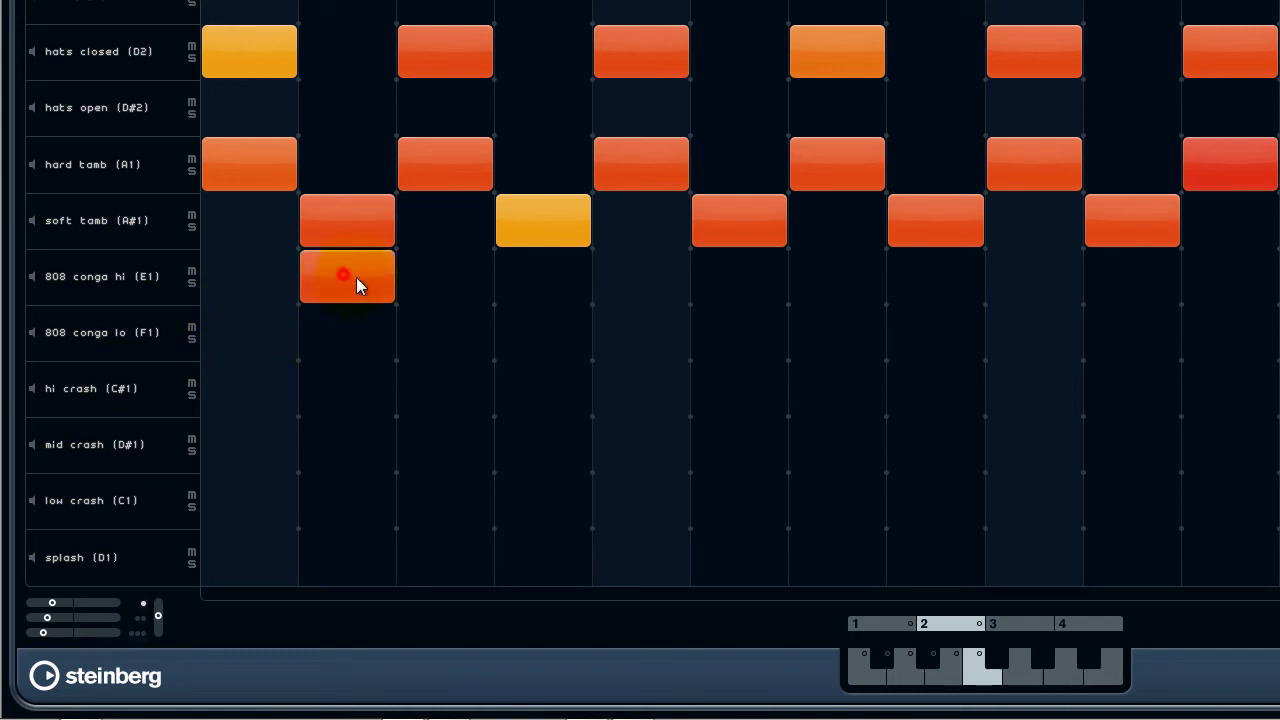
left_click(428, 274)
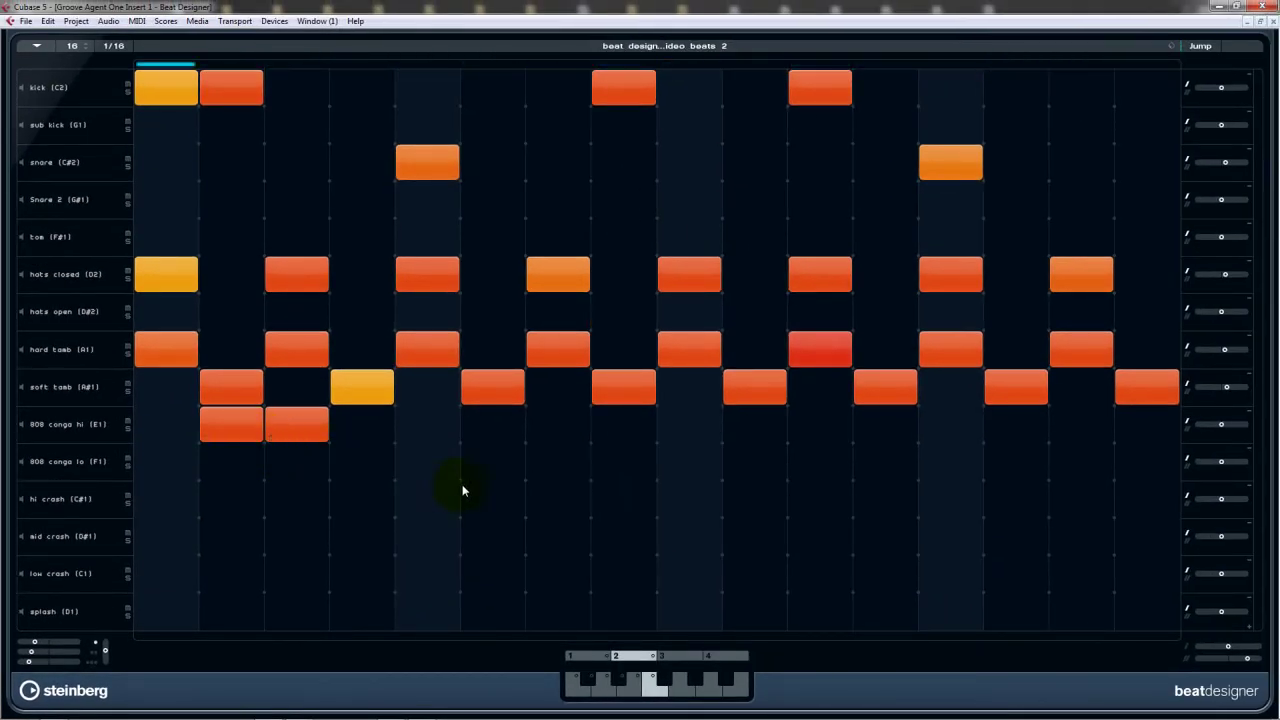
left_click(418, 458)
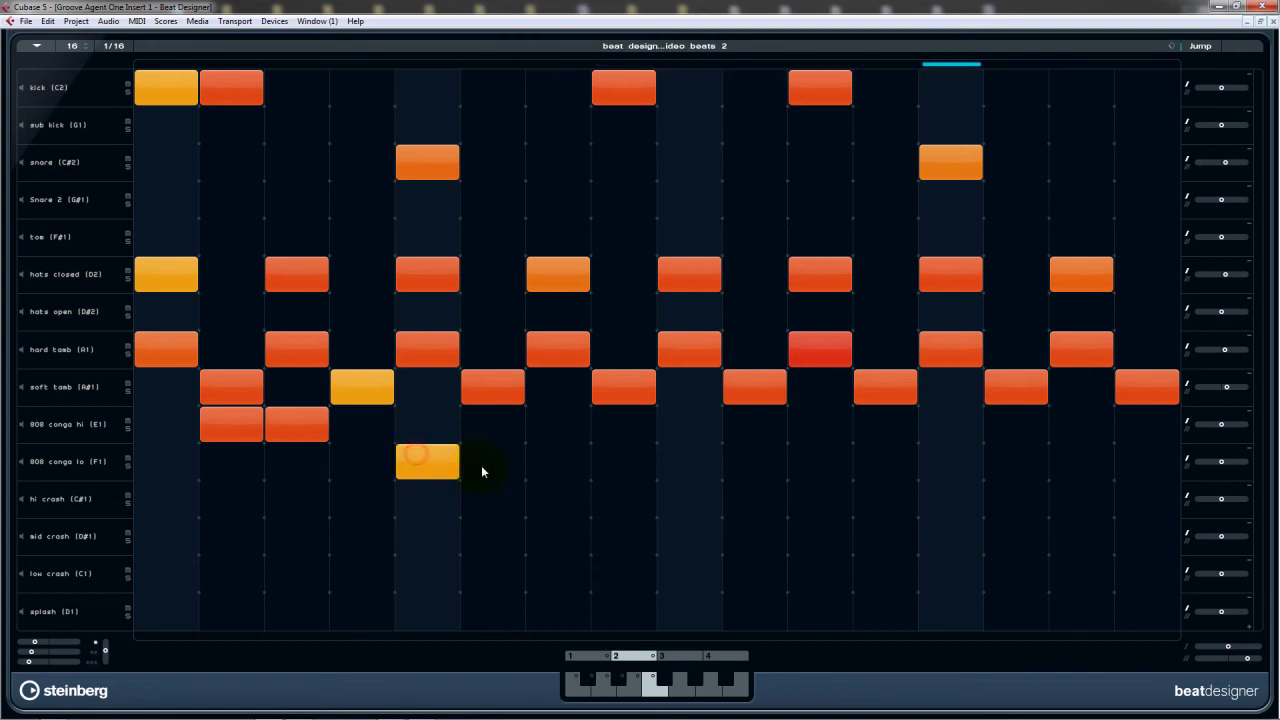
left_click(483, 466)
left_click(425, 466)
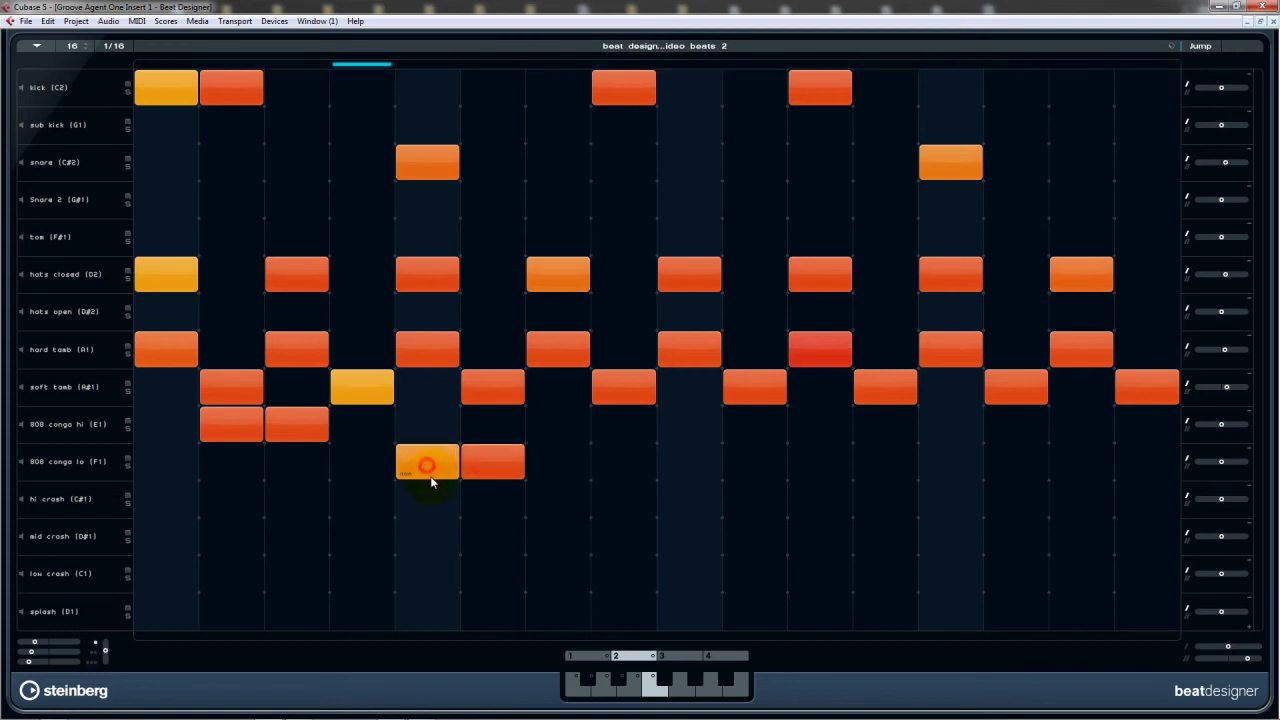
left_click(484, 458)
- Add 808 conga lo hits on steps 7–8, setting step 8 velocity to 113; leave the mid crash empty
left_click(537, 455)
left_click(584, 463)
left_click_drag(568, 457, 632, 481)
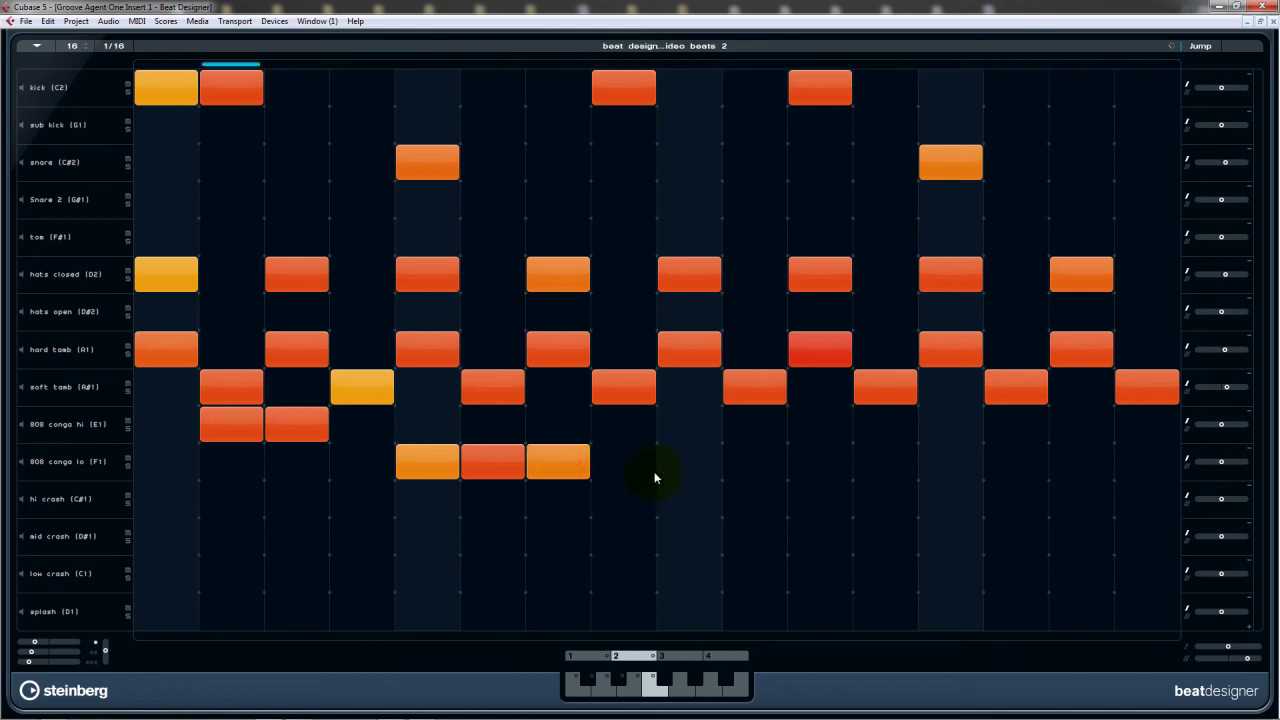
left_click(679, 466)
left_click(678, 466)
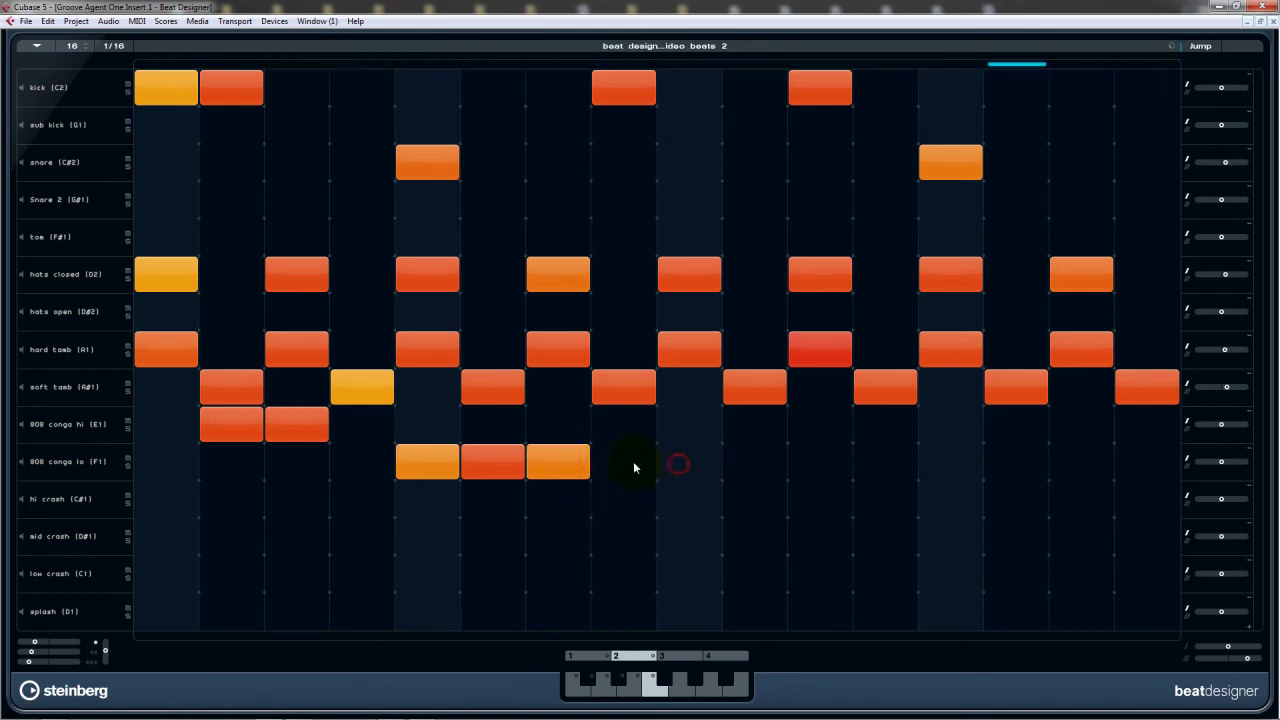
left_click(633, 466)
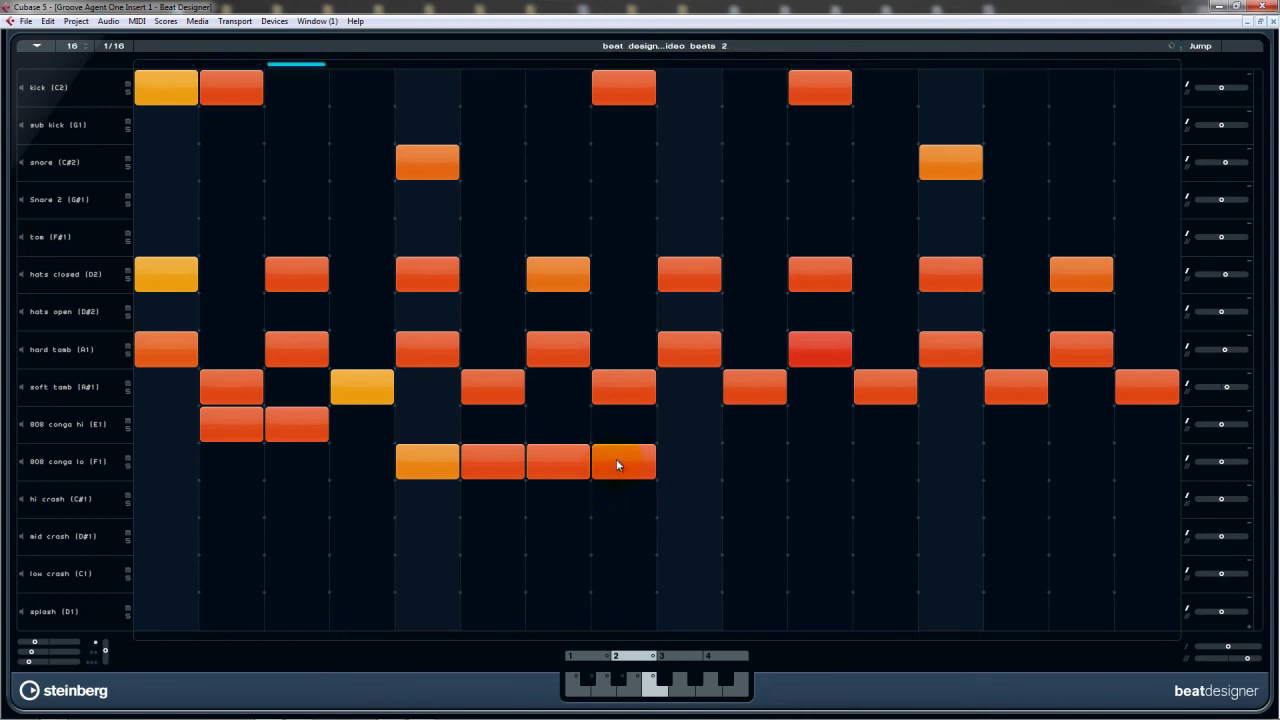
left_click_drag(619, 438, 622, 448)
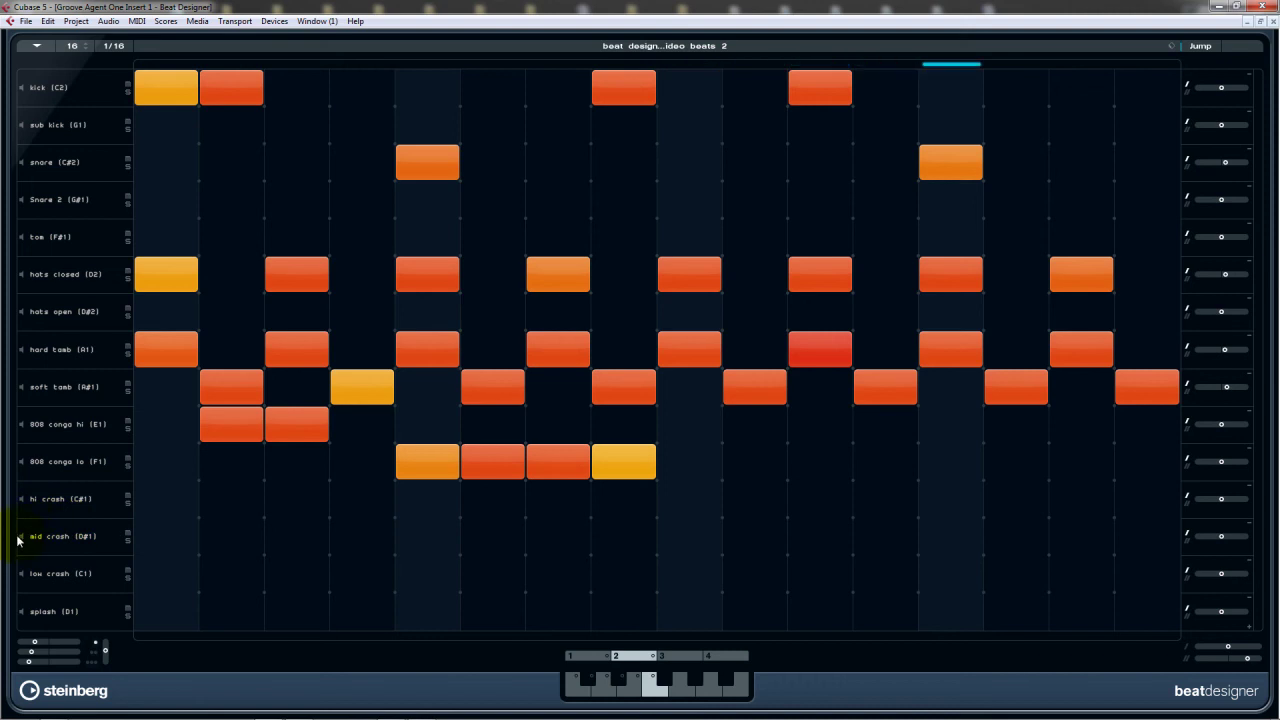
left_click(160, 535)
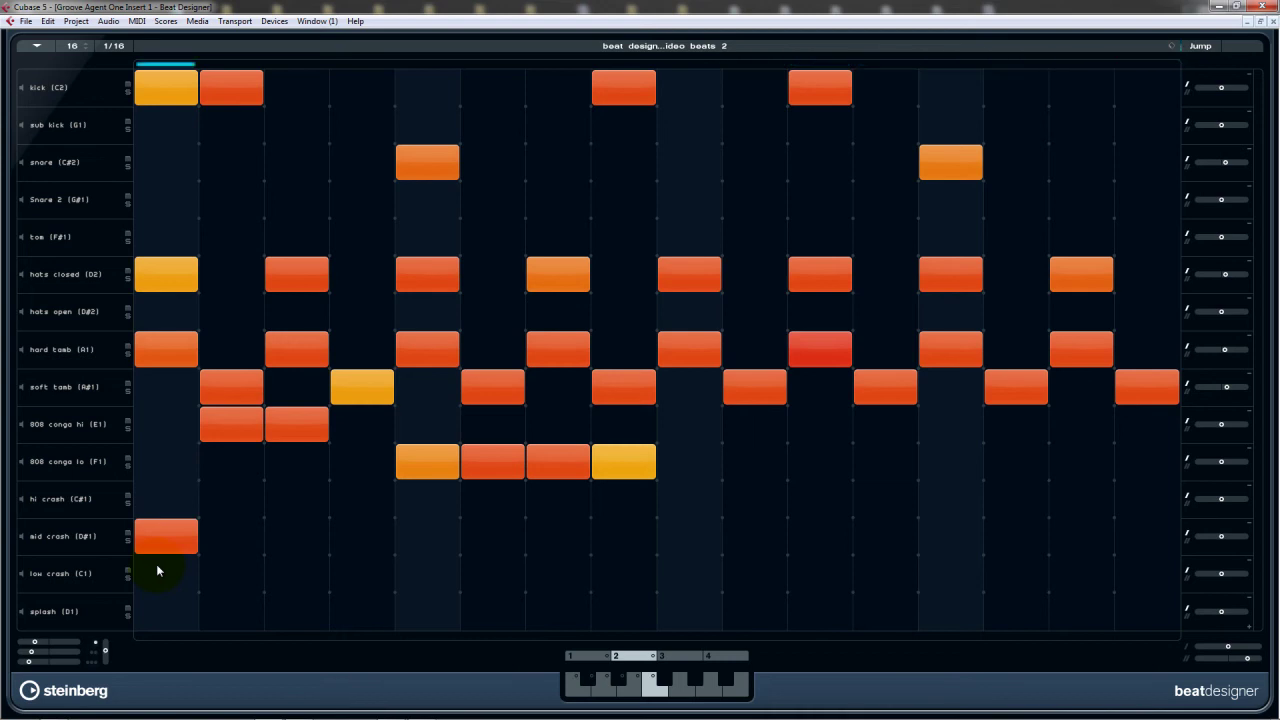
left_click(160, 537)
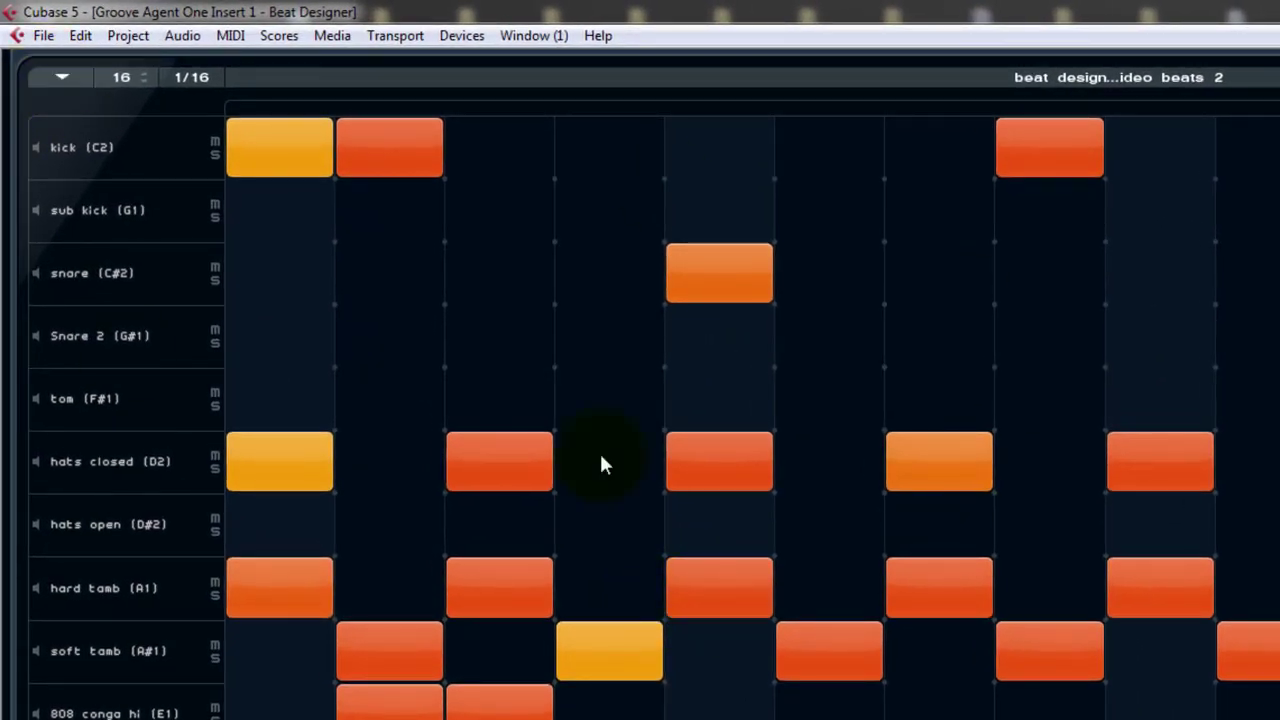
- Copy the finished beat pattern and paste it into an empty pattern slot
left_click(66, 78)
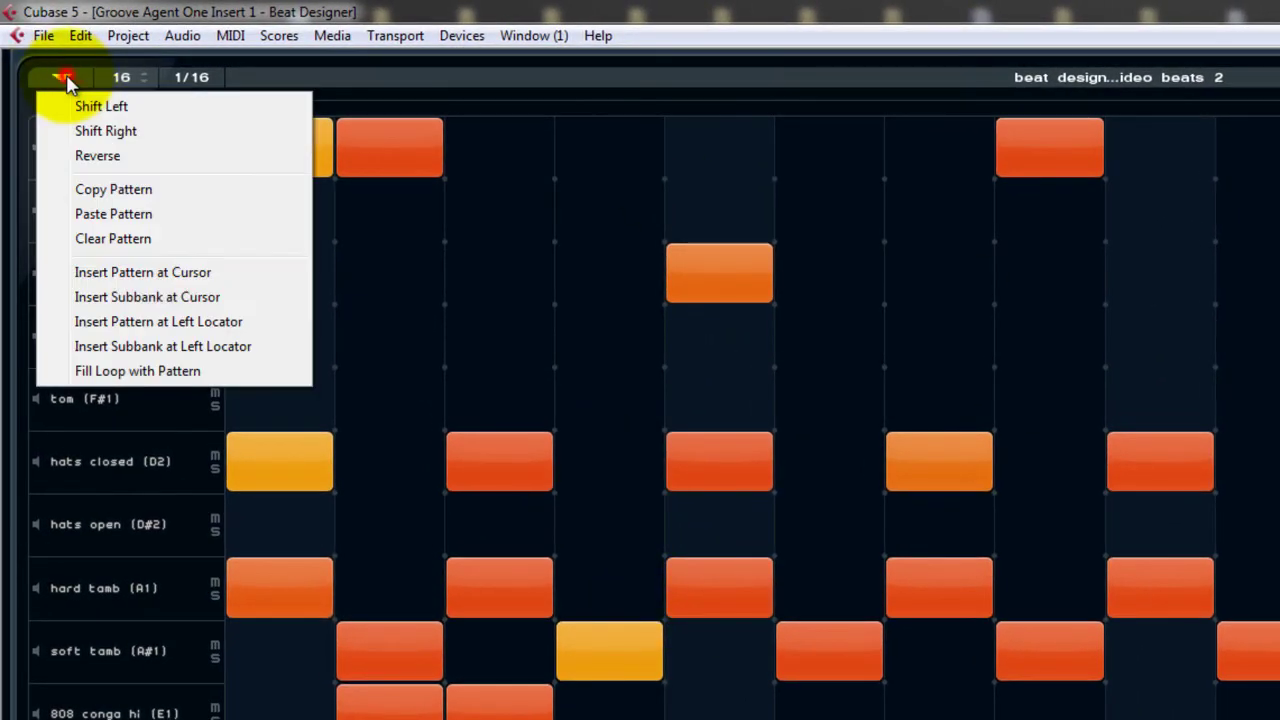
left_click(118, 195)
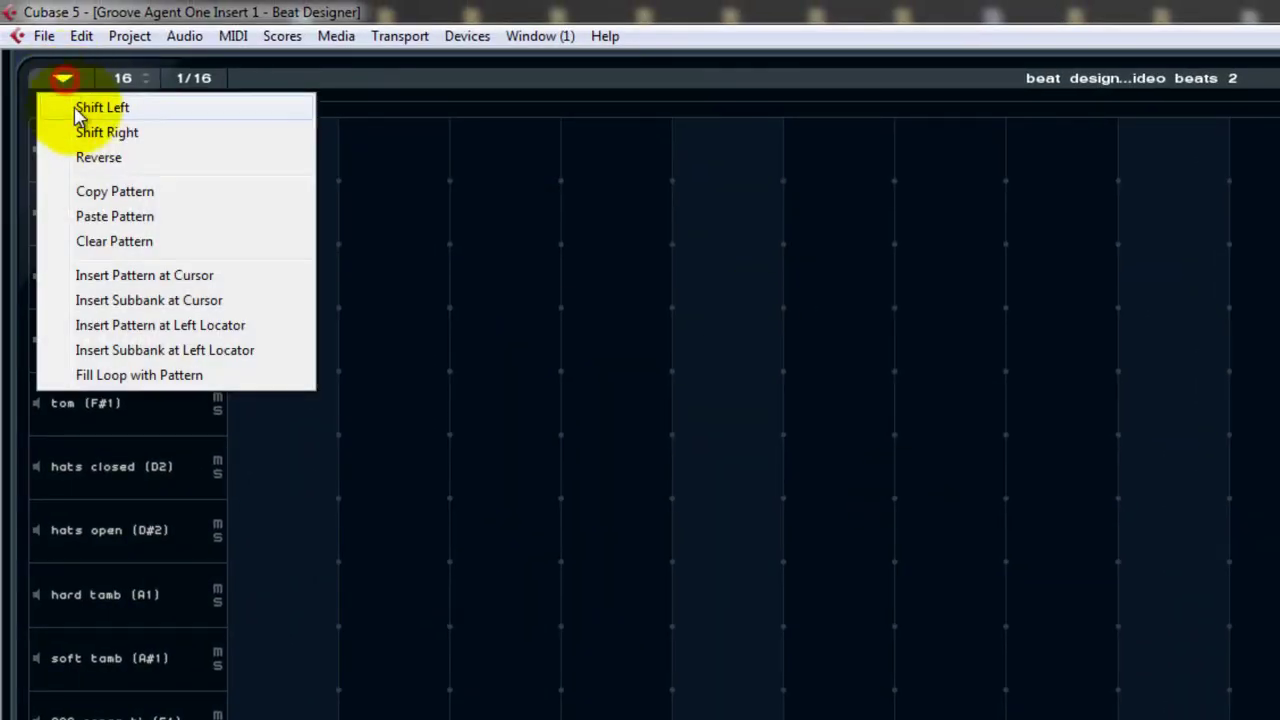
left_click(110, 209)
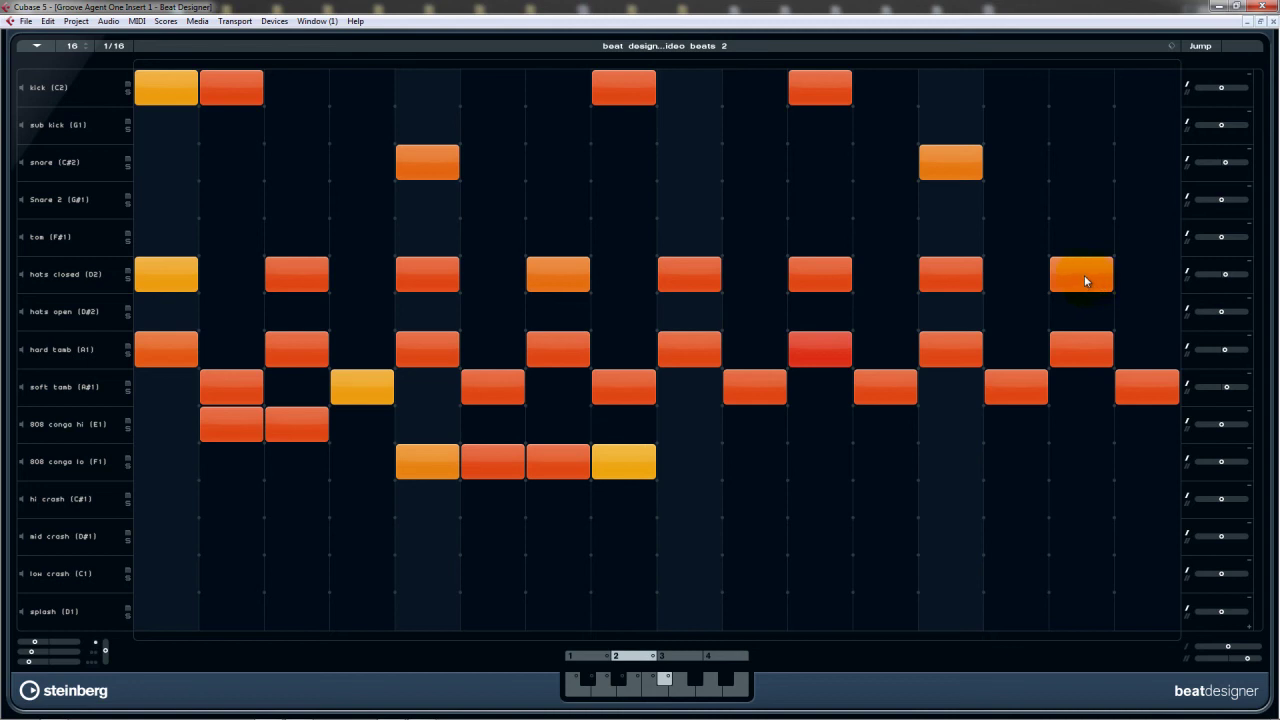
- Replace the step 15 closed hat with an open hat at velocity 93
left_click(1079, 304)
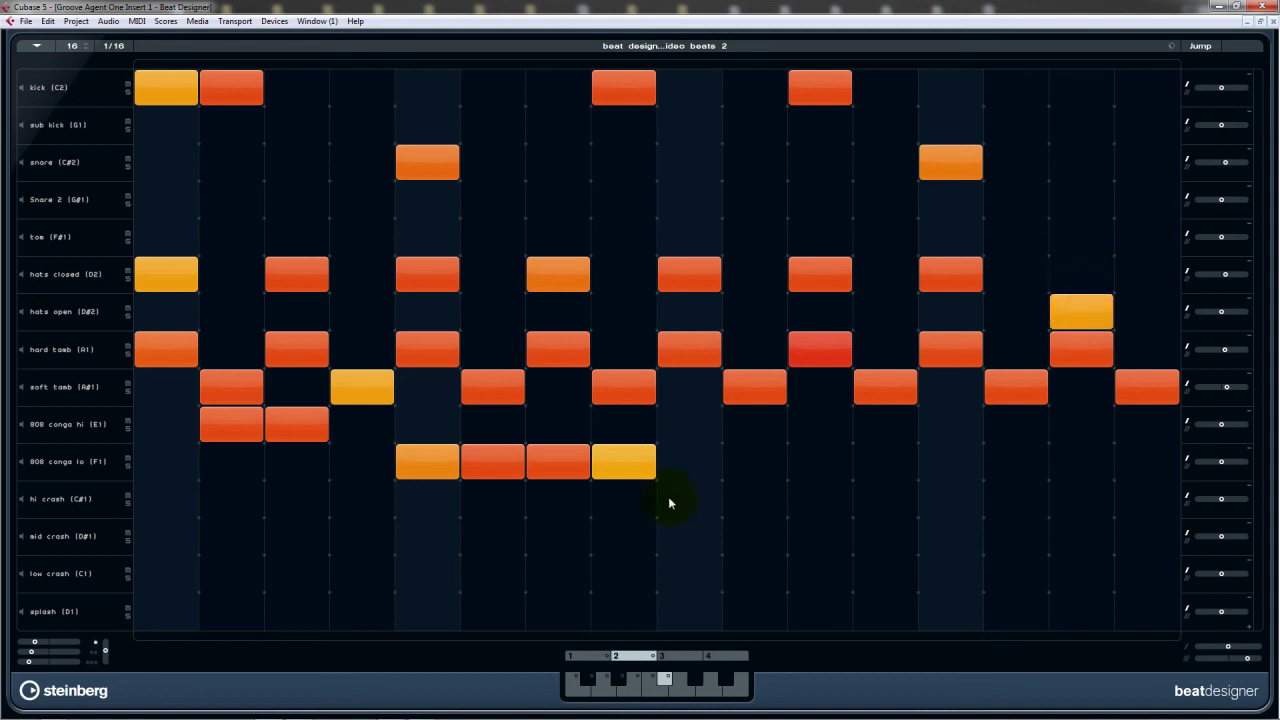
left_click_drag(1061, 311, 1065, 323)
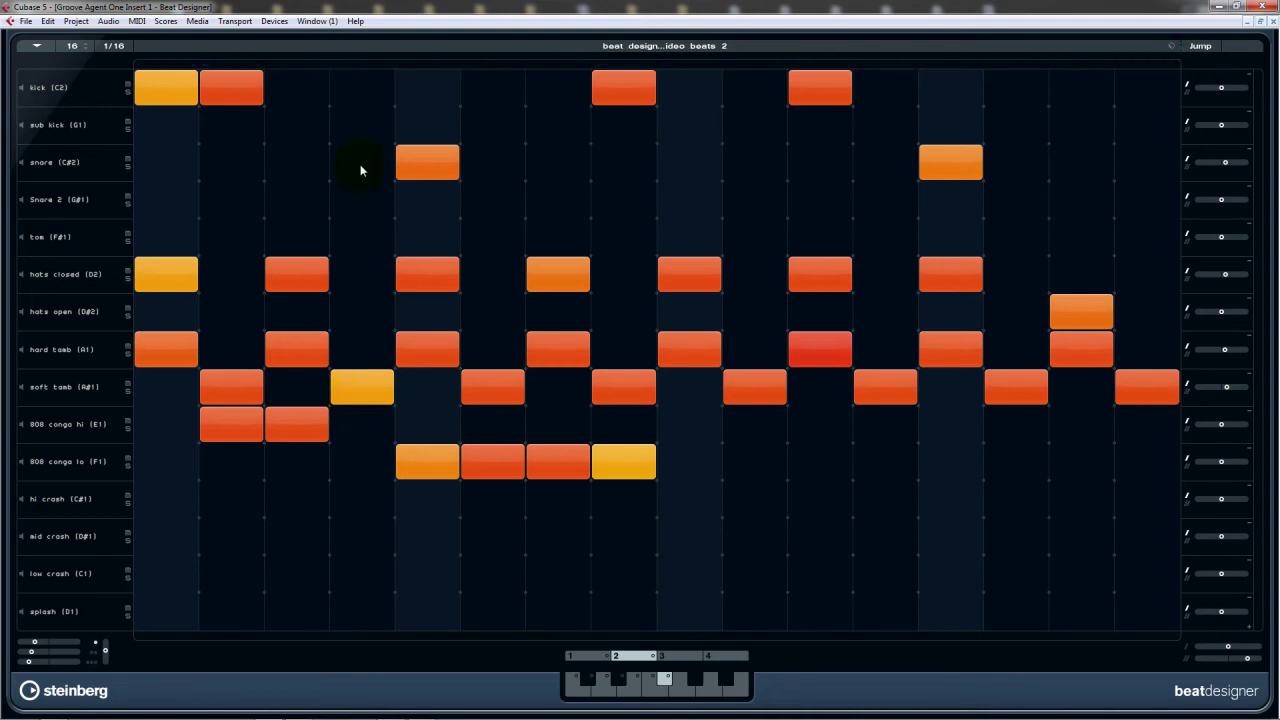
- Place Beat Designer beside the project and fill the loop range with the pattern as a Drums part
left_click(1258, 21)
left_click_drag(800, 120, 1077, 203)
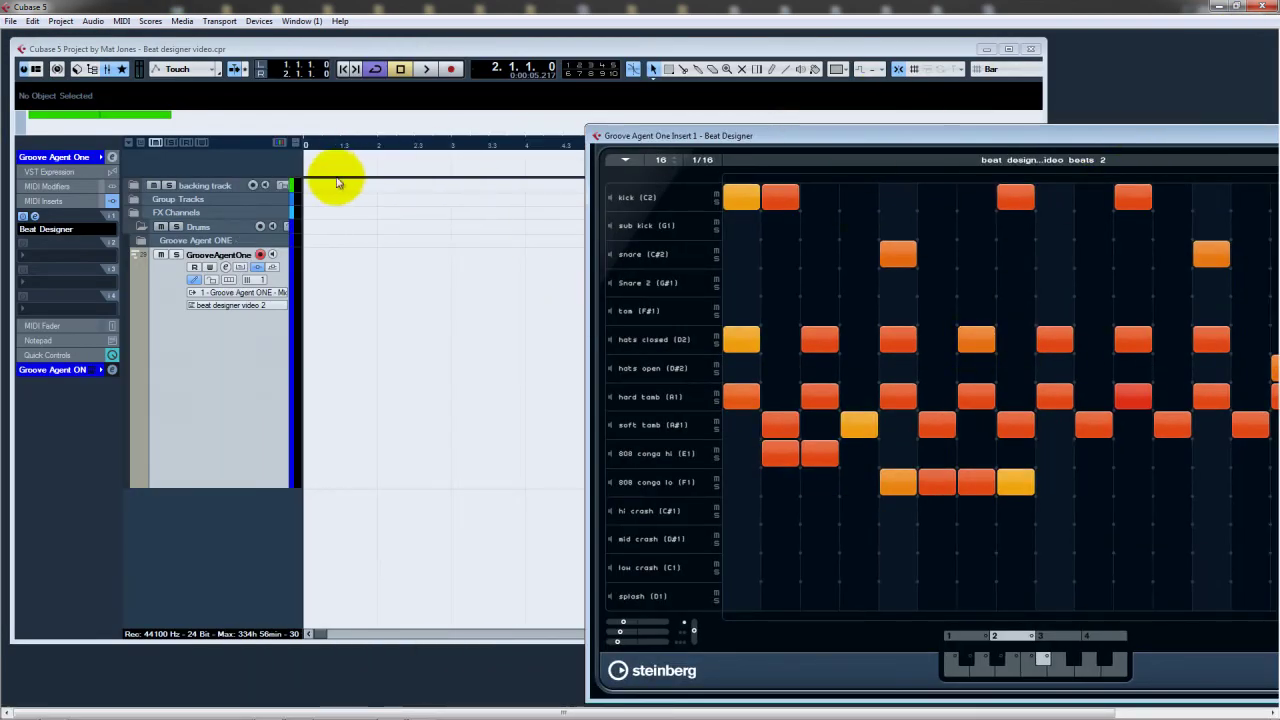
left_click_drag(809, 134, 954, 81)
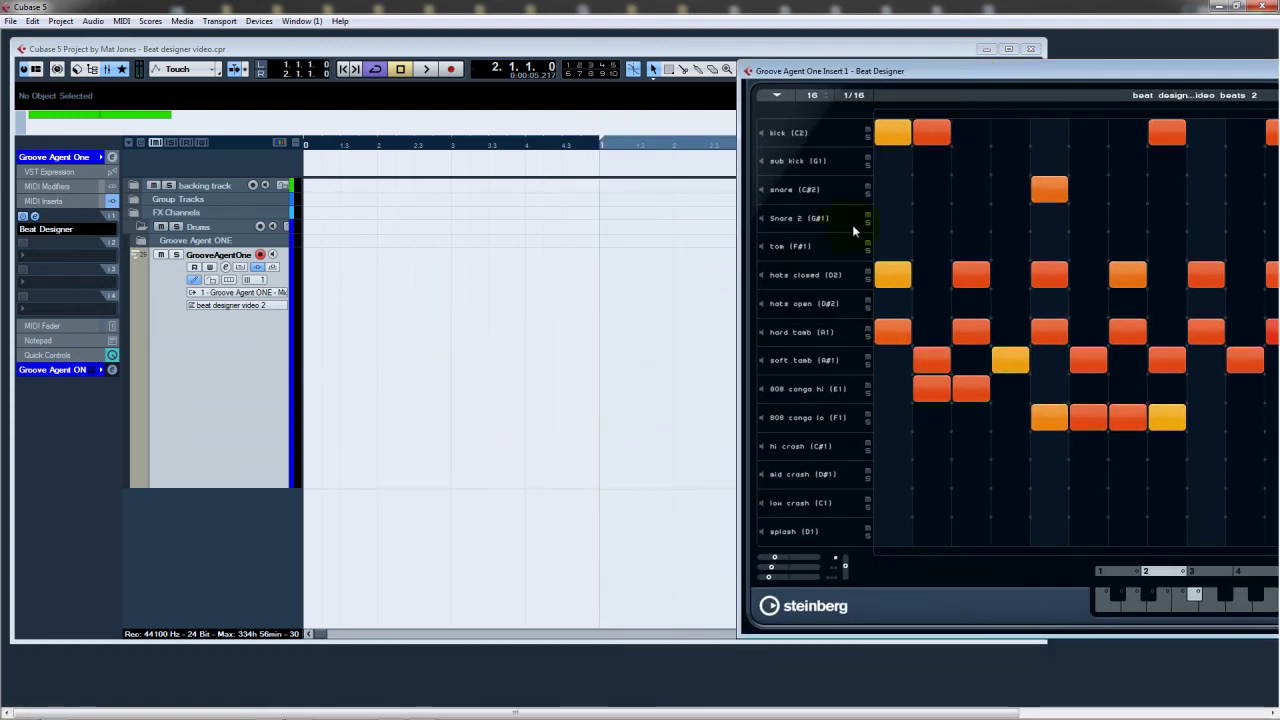
left_click_drag(757, 82, 904, 82)
left_click_drag(737, 42, 423, 50)
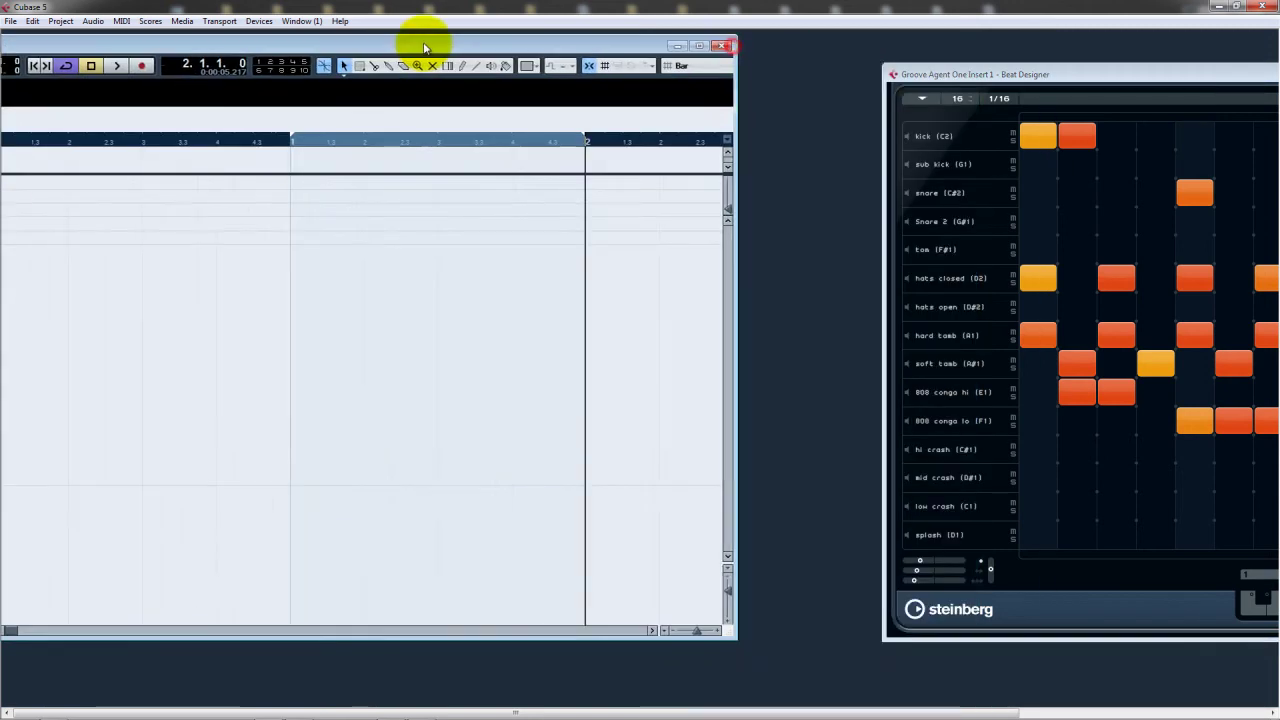
left_click_drag(971, 76, 728, 65)
left_click(675, 90)
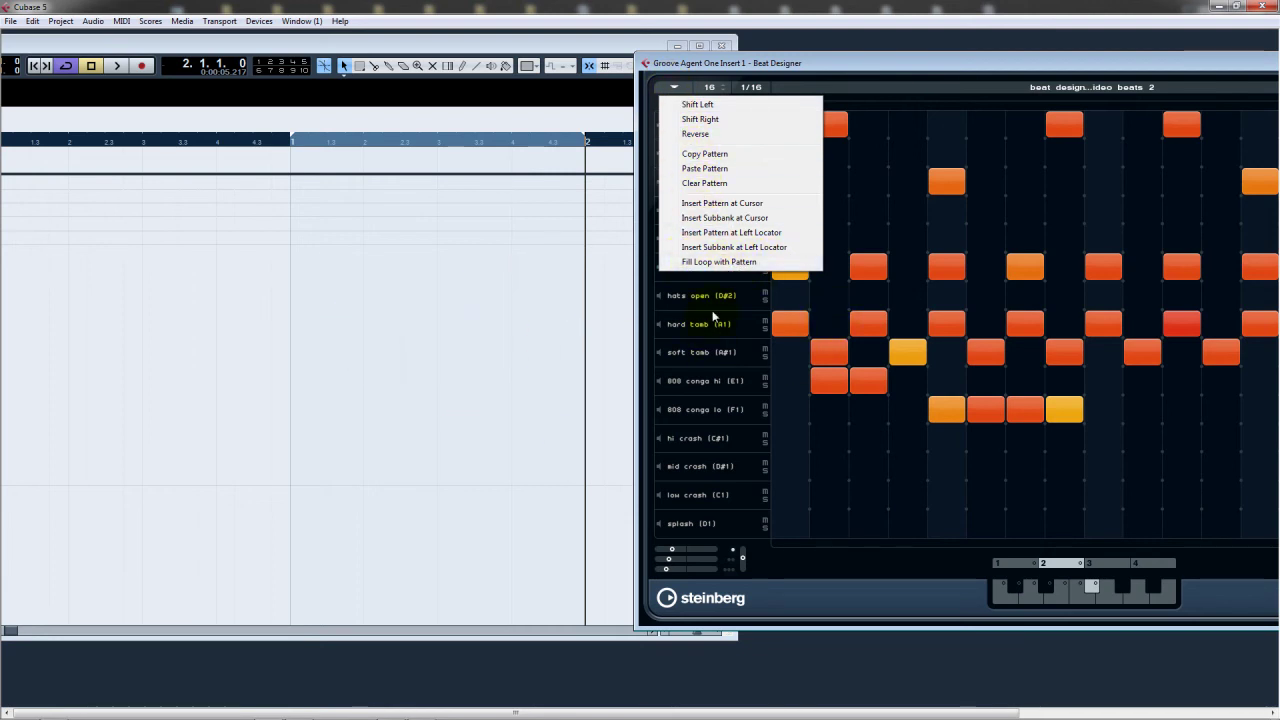
left_click(714, 262)
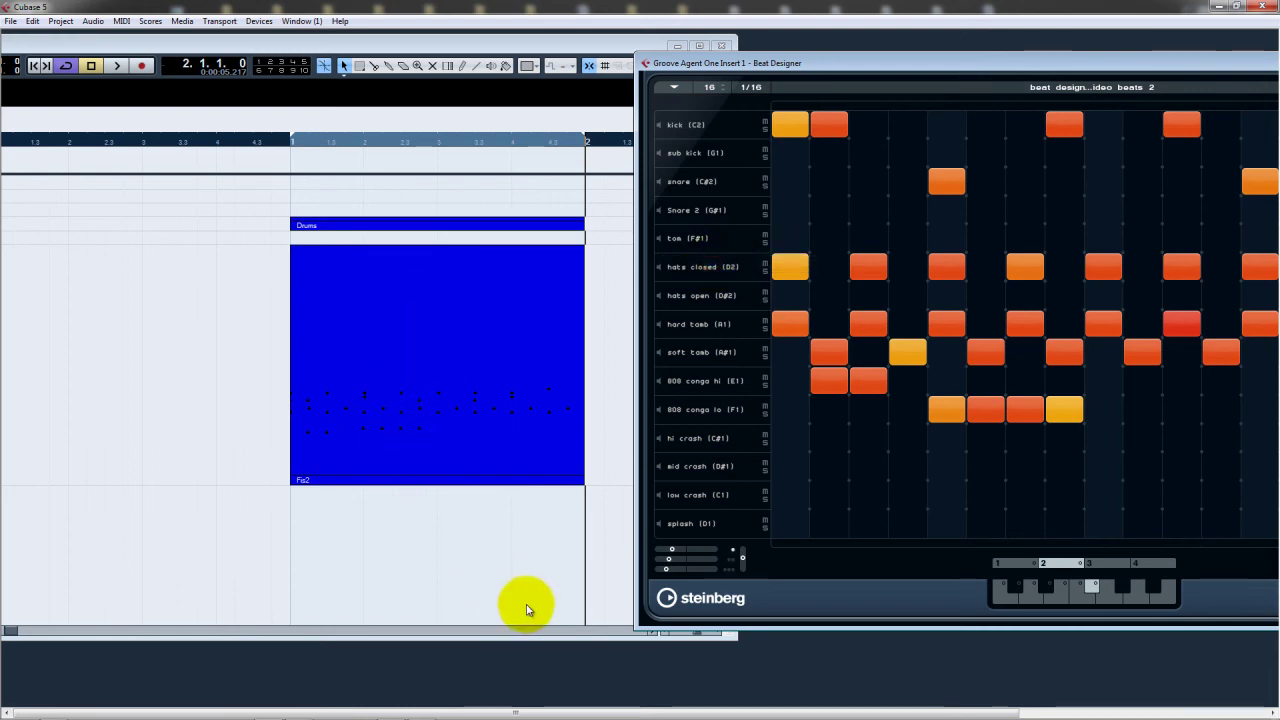
- Move the loop to bar 2 and insert the next pattern there as a second Drums part
left_click_drag(782, 66, 872, 160)
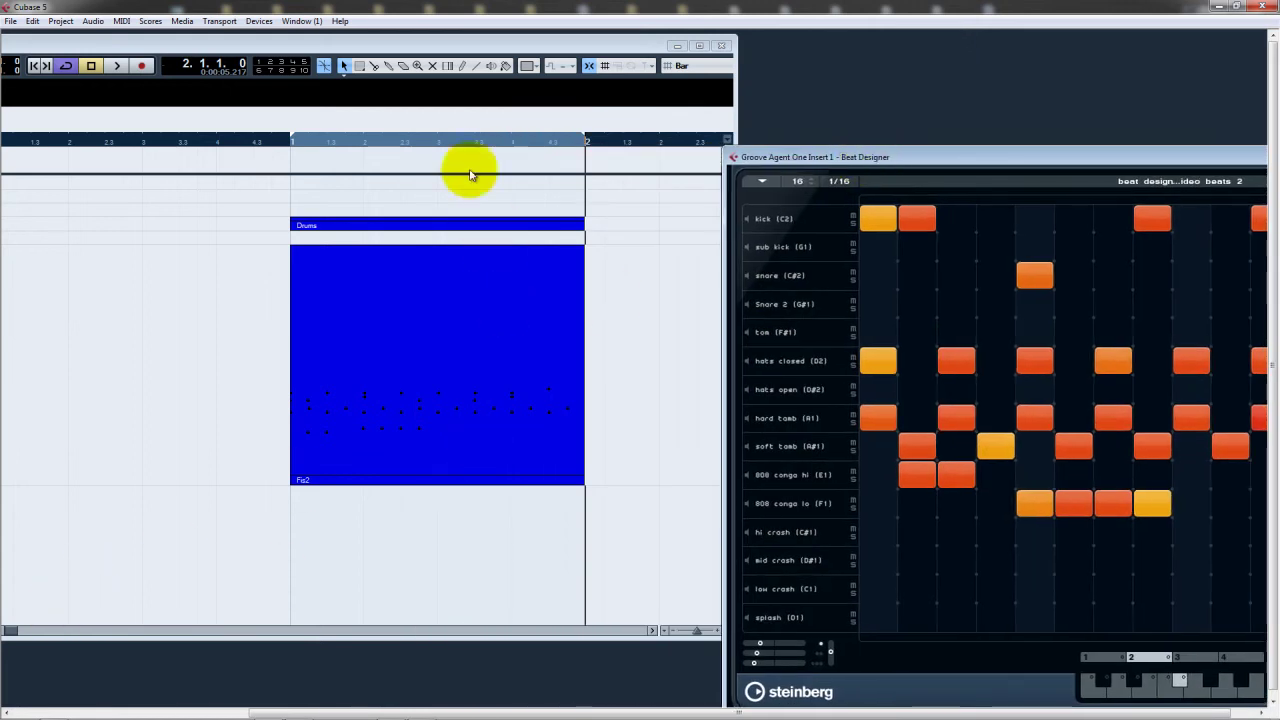
left_click_drag(421, 138, 592, 148)
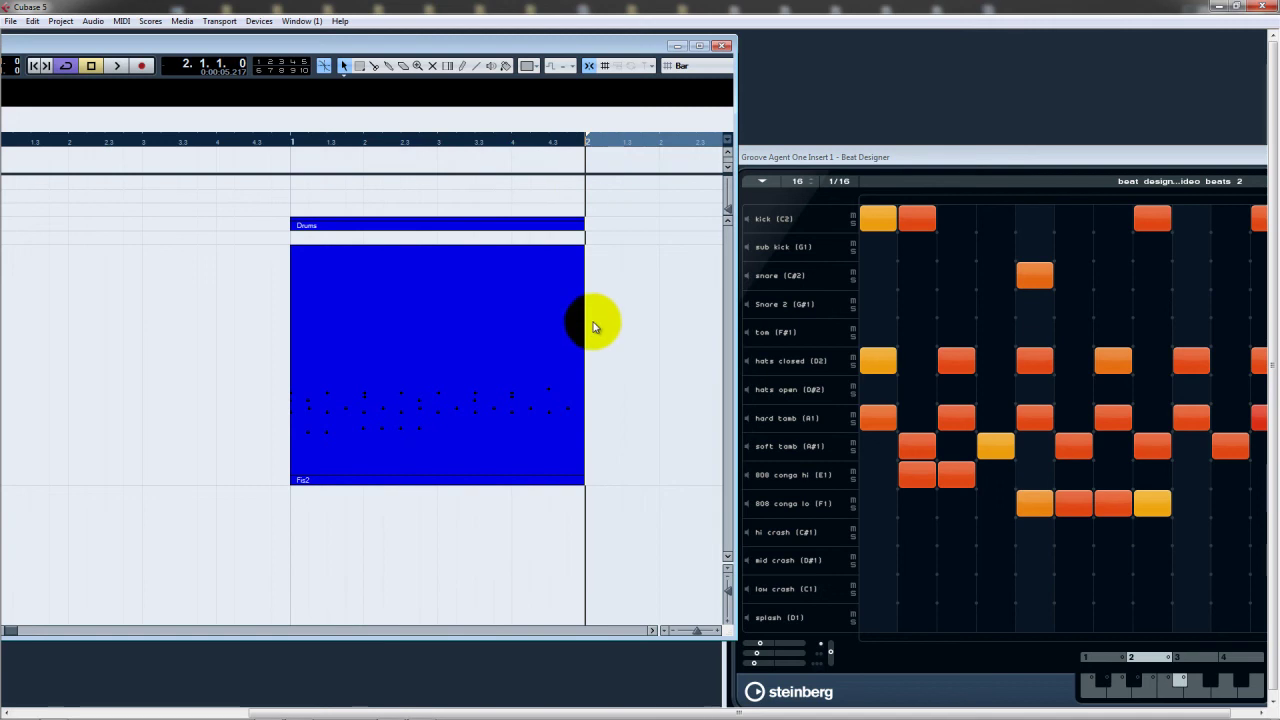
left_click_drag(959, 164, 707, 97)
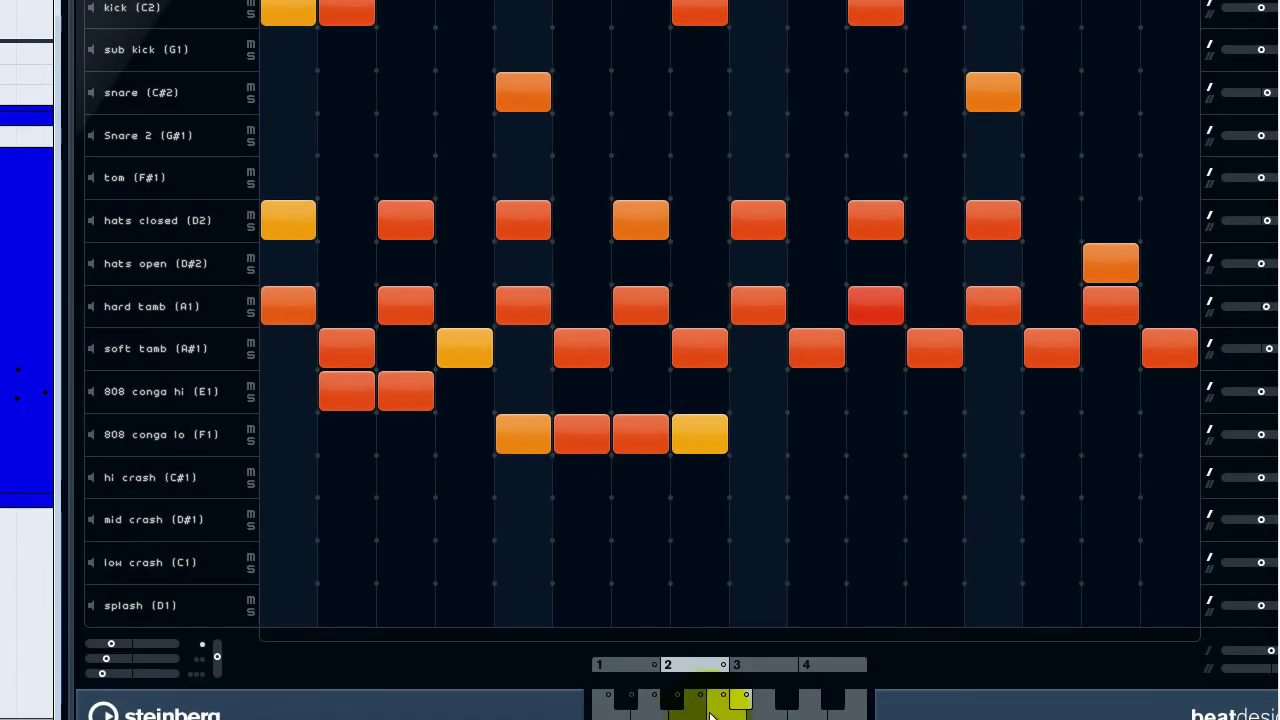
left_click(714, 714)
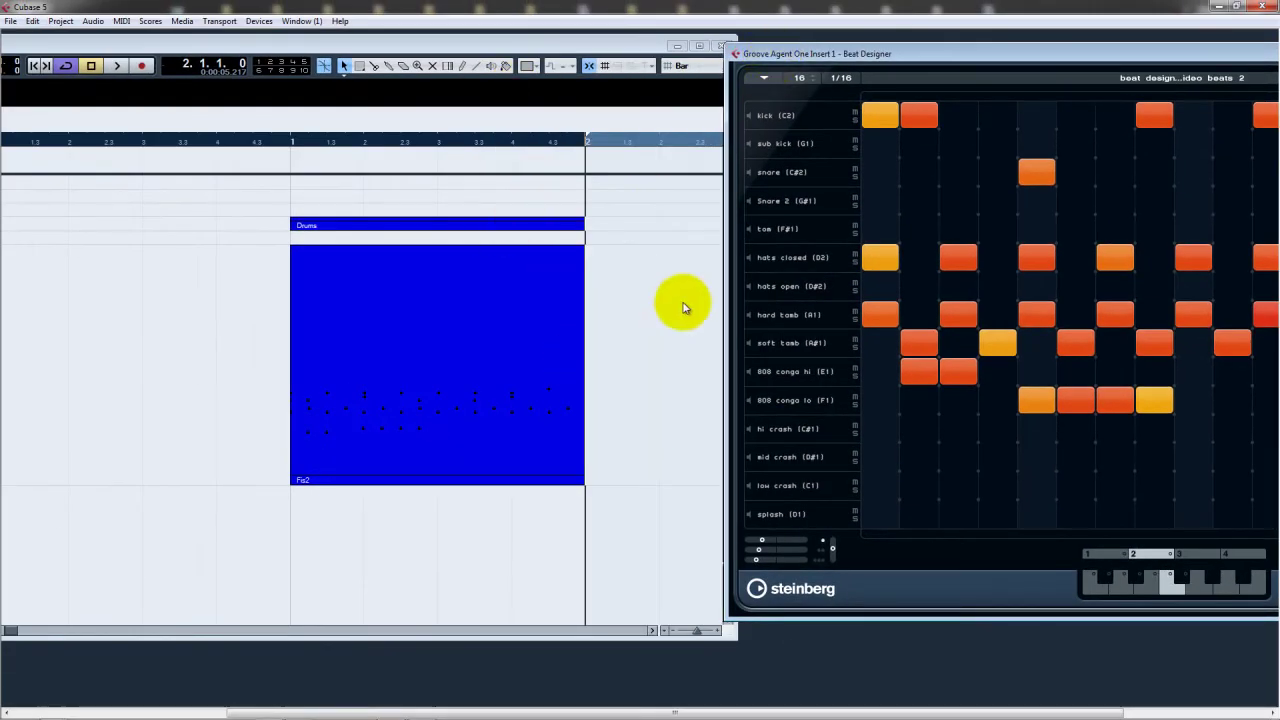
left_click(765, 79)
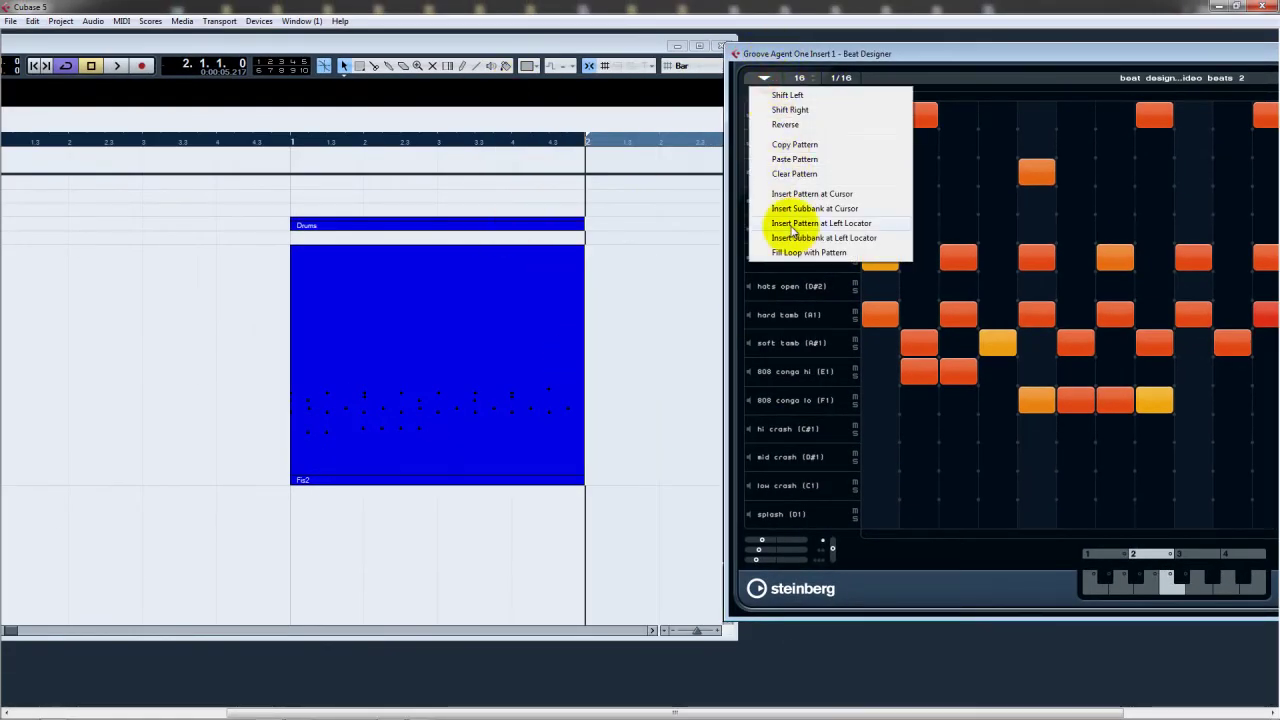
left_click(787, 255)
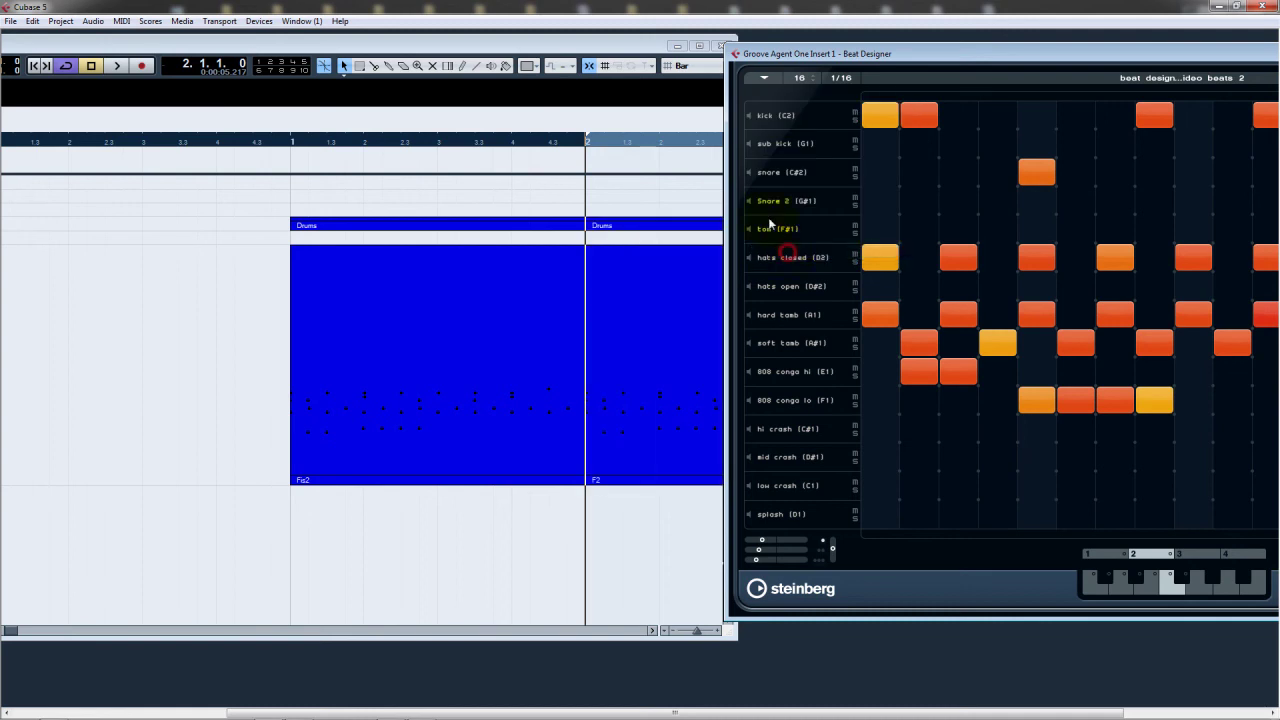
- Maximise the project, bypass Beat Designer, and loop playback of both Drums parts over bars 1–3
left_click(646, 138)
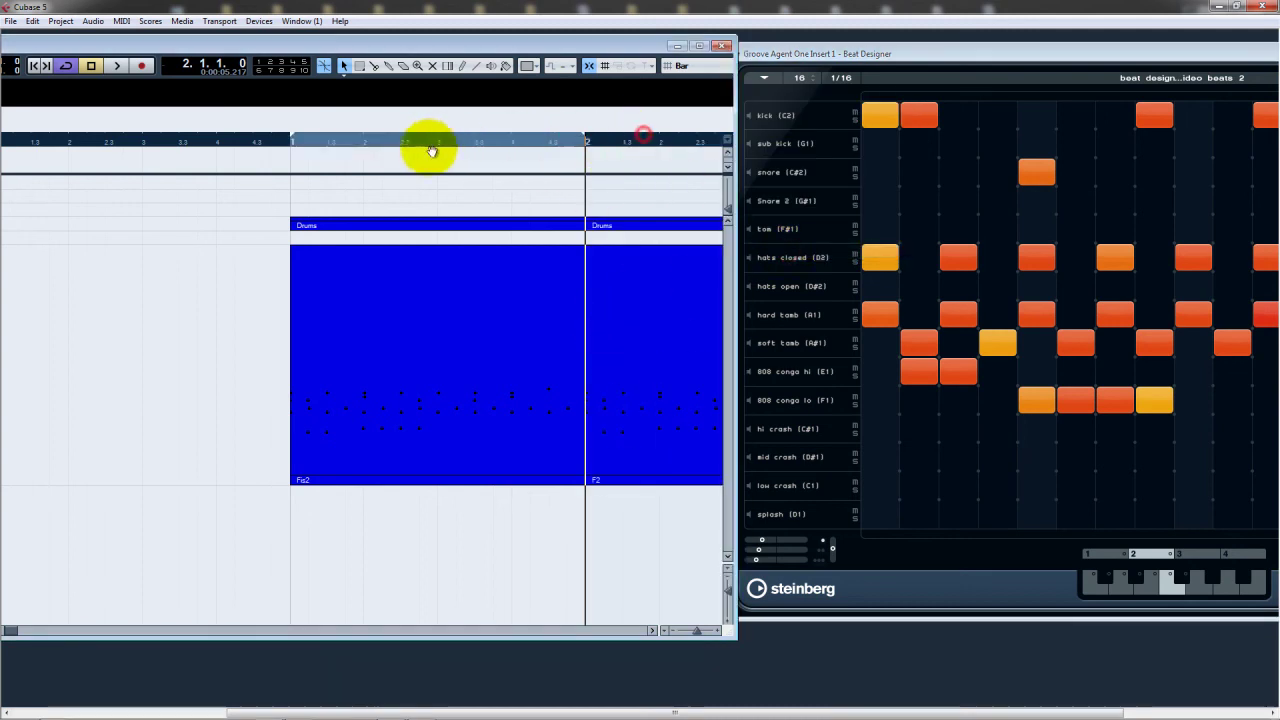
double_click(222, 46)
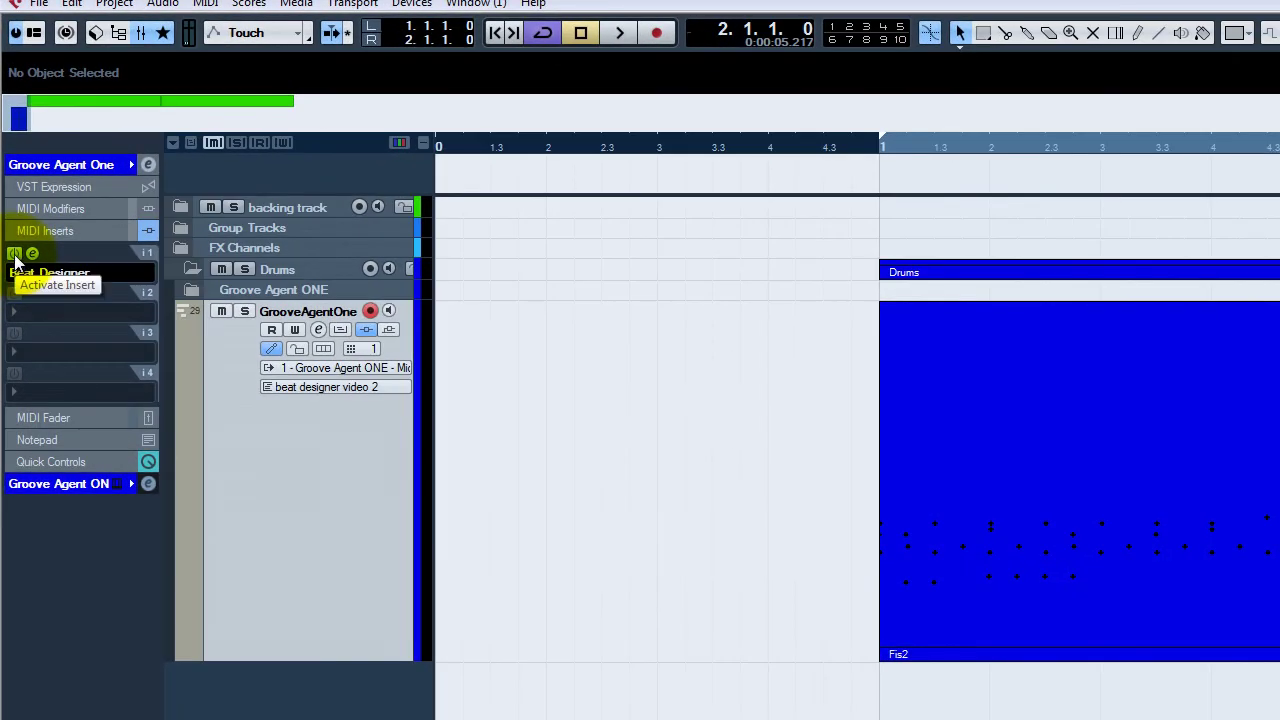
left_click(15, 257)
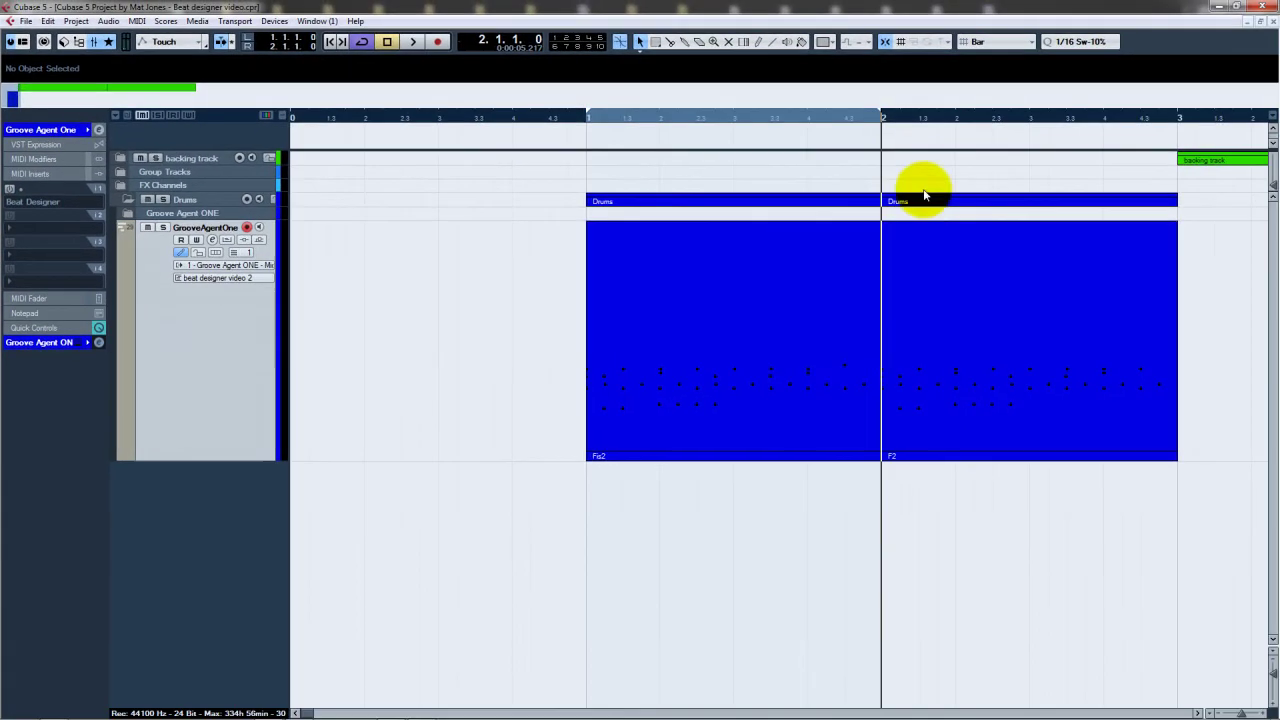
left_click(572, 117)
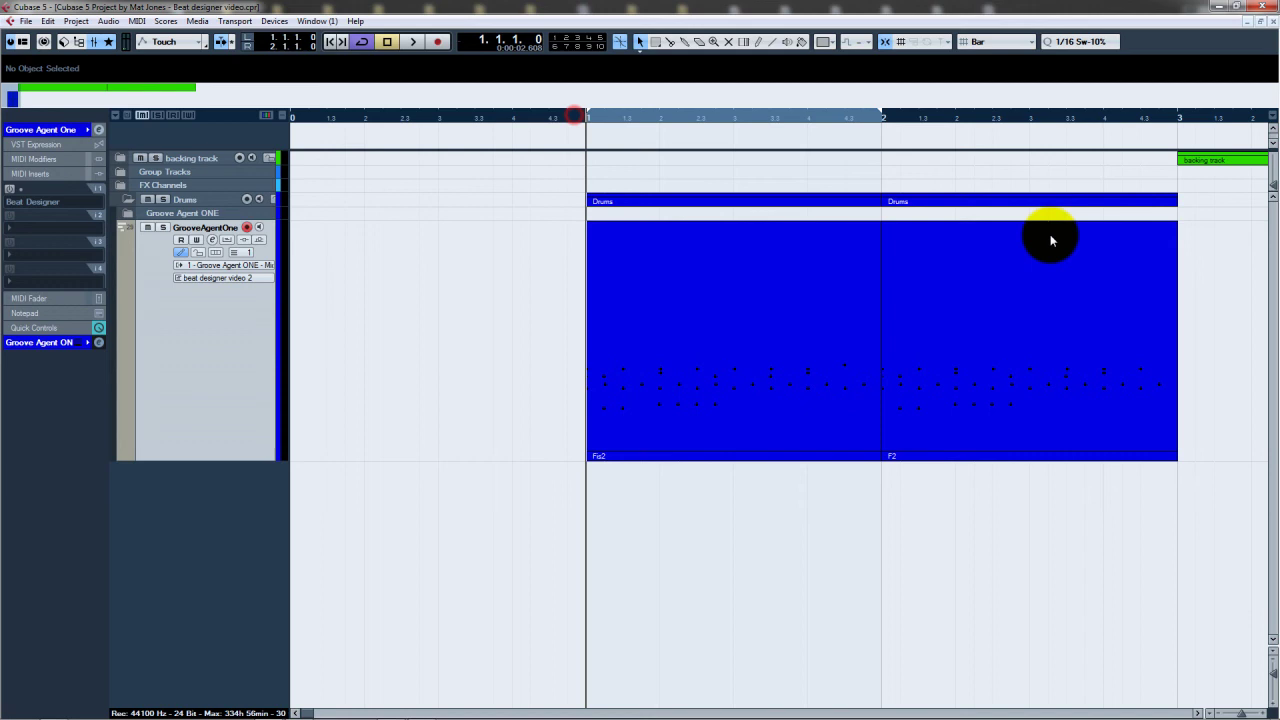
left_click(415, 42)
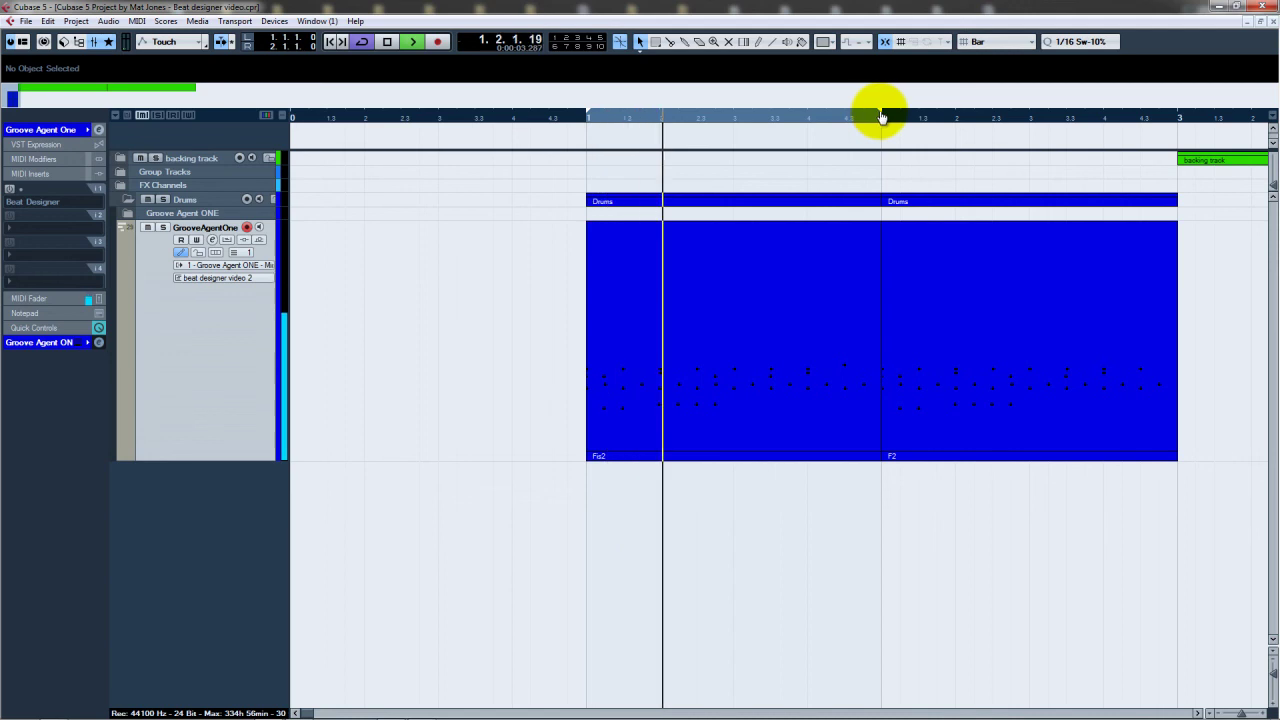
left_click_drag(1029, 118, 1024, 115)
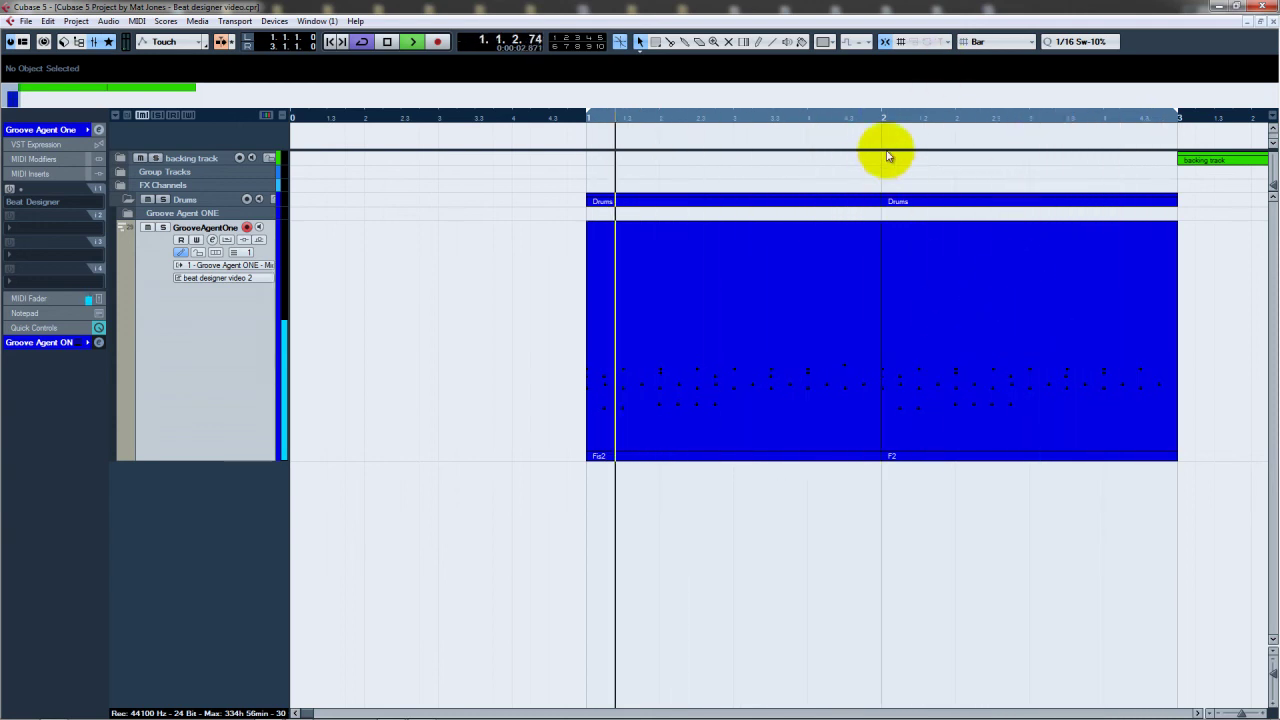
- Move part F2 to bar 0, shift the loop to bars 0–2, and delete both Drums parts
left_click(1013, 323)
left_click_drag(1014, 321, 455, 323)
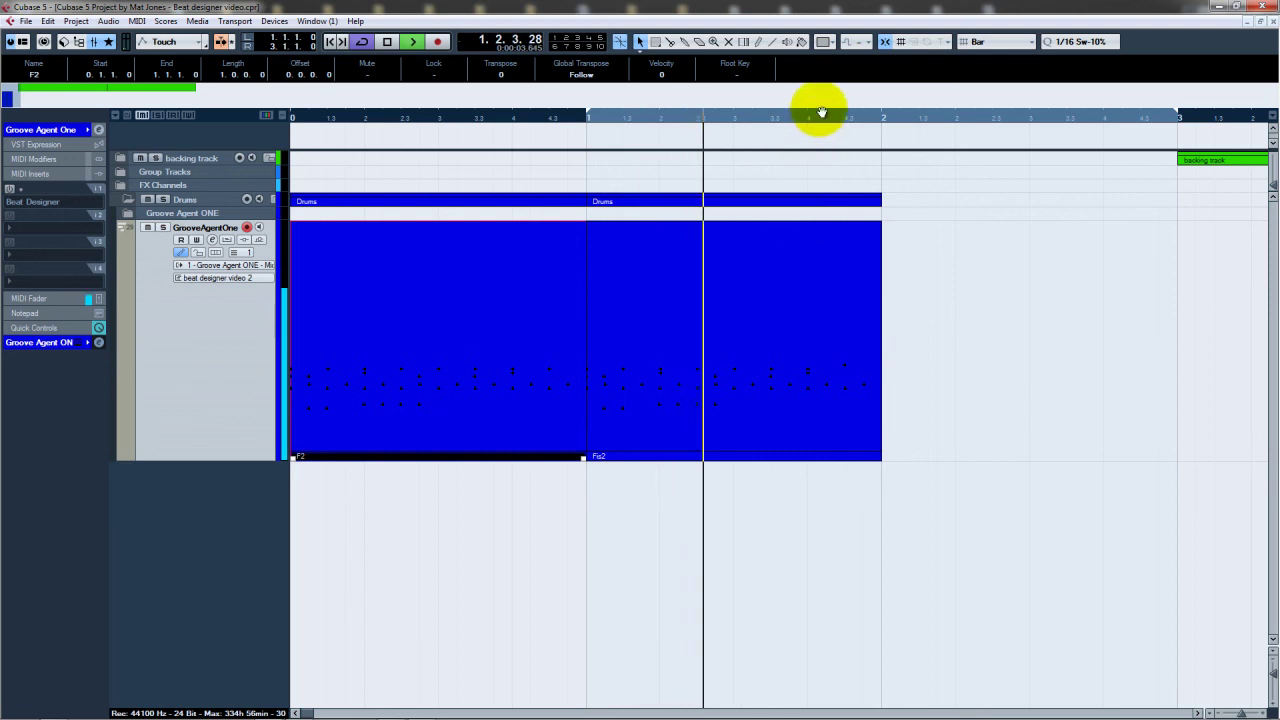
left_click_drag(820, 112, 500, 126)
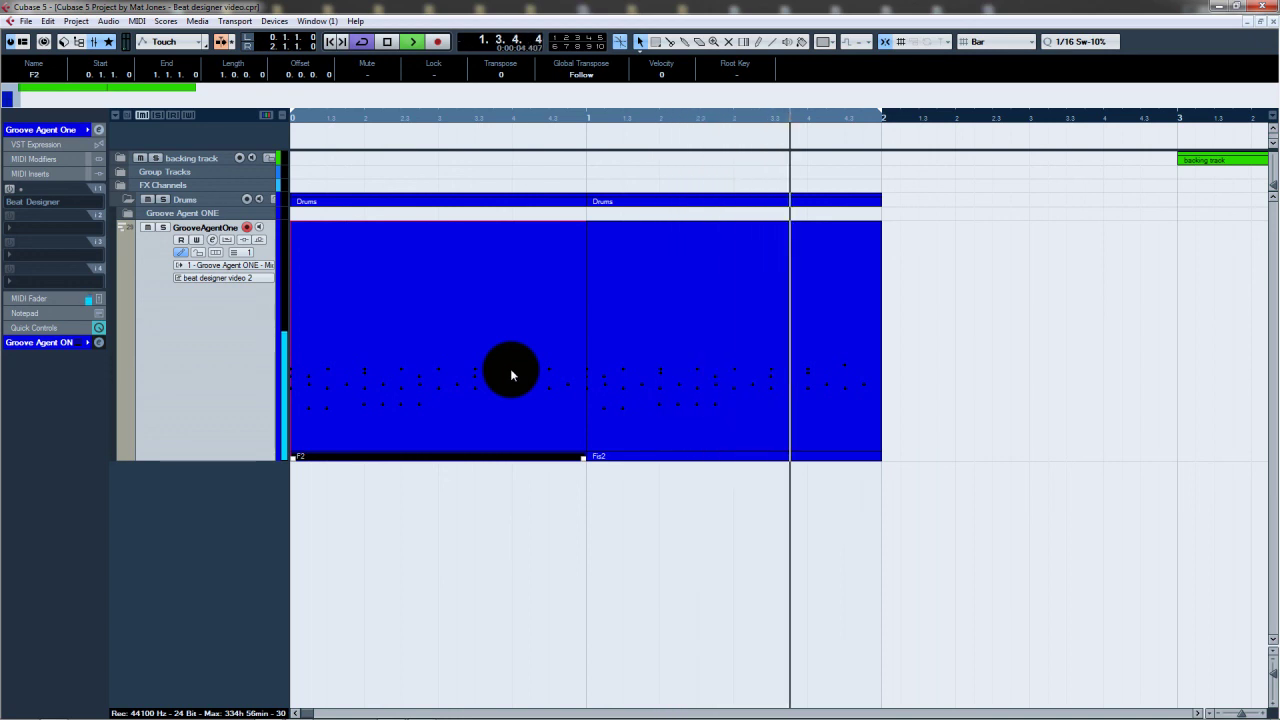
left_click_drag(1005, 370, 394, 292)
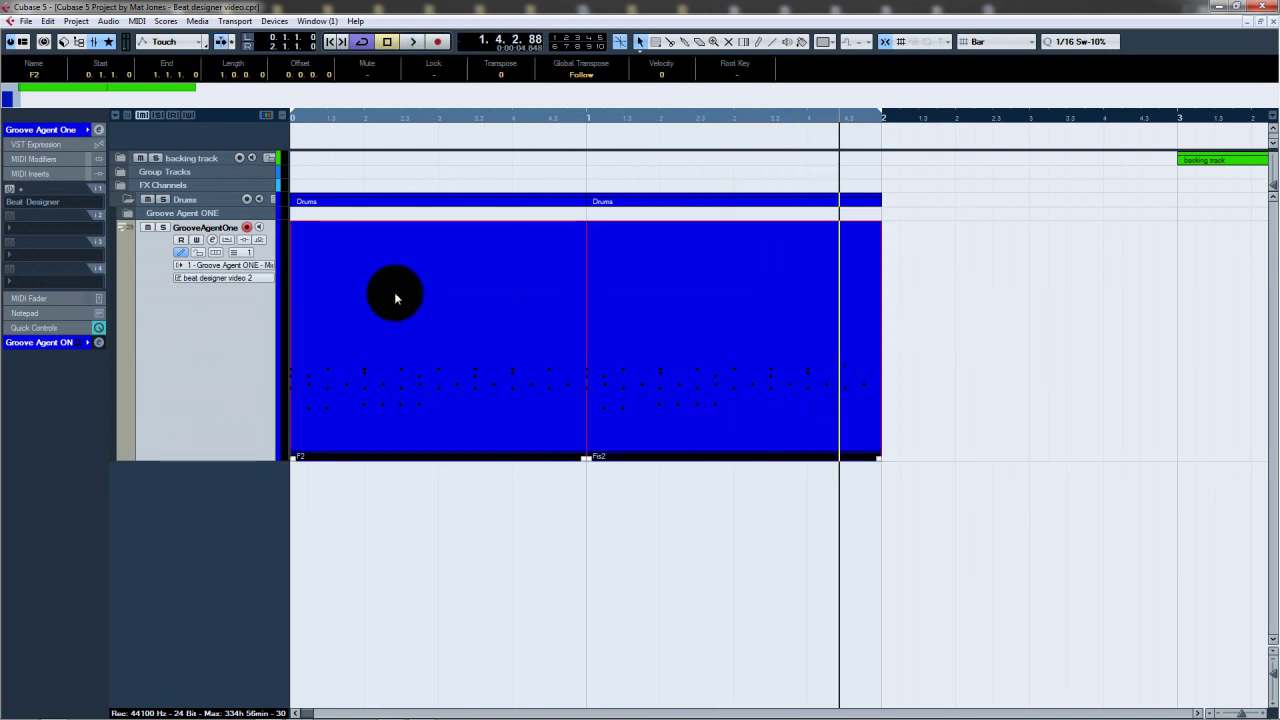
key("Delete")
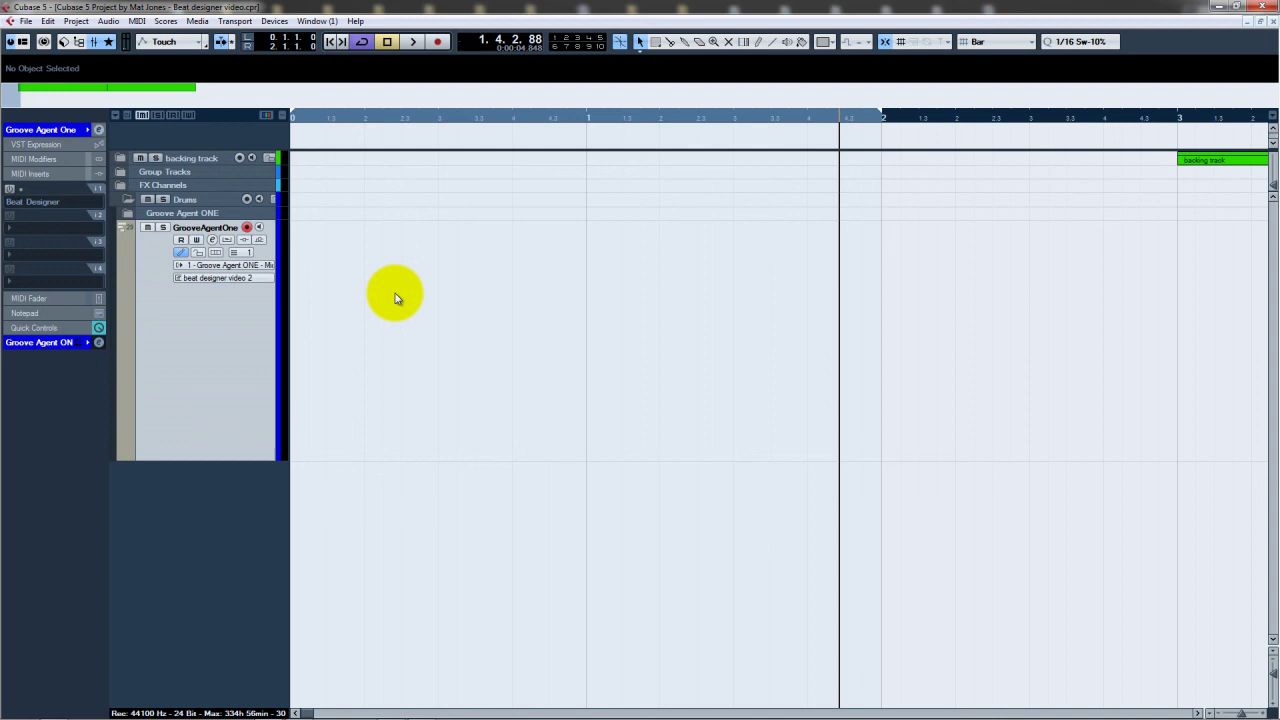
- Re-enable the Beat Designer insert and show its editor in a smaller window
left_click(11, 191)
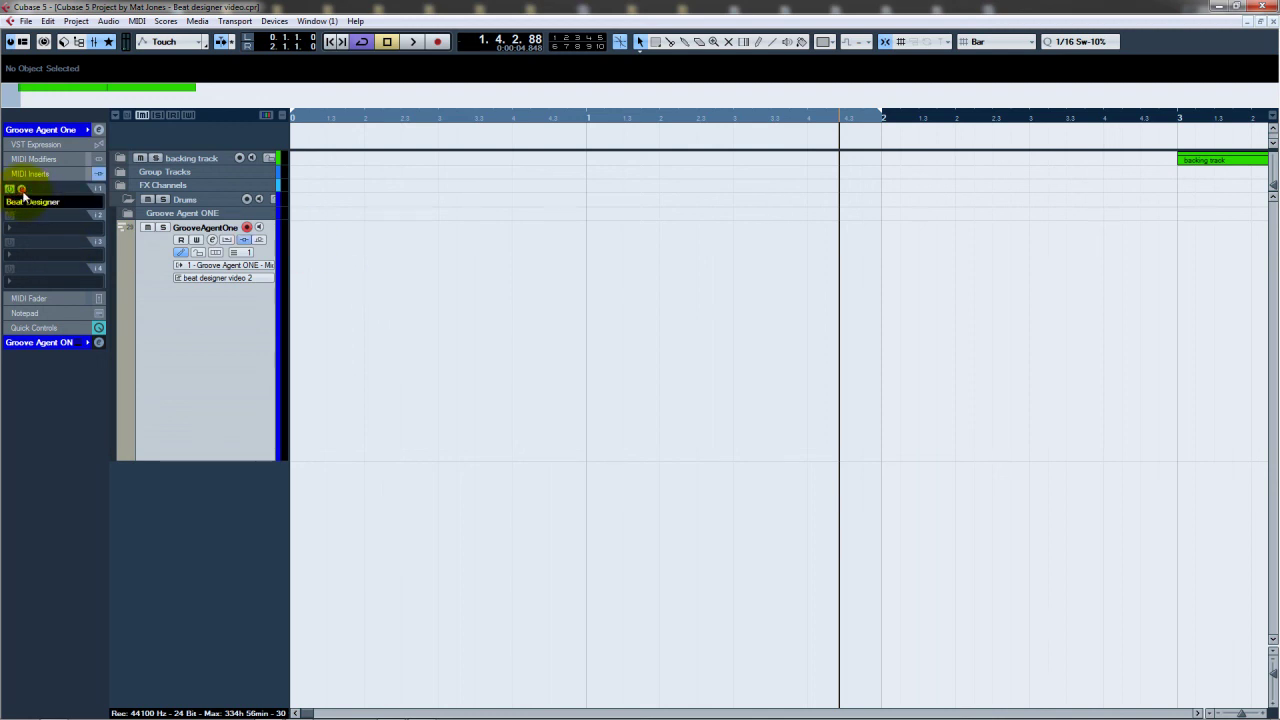
left_click(22, 190)
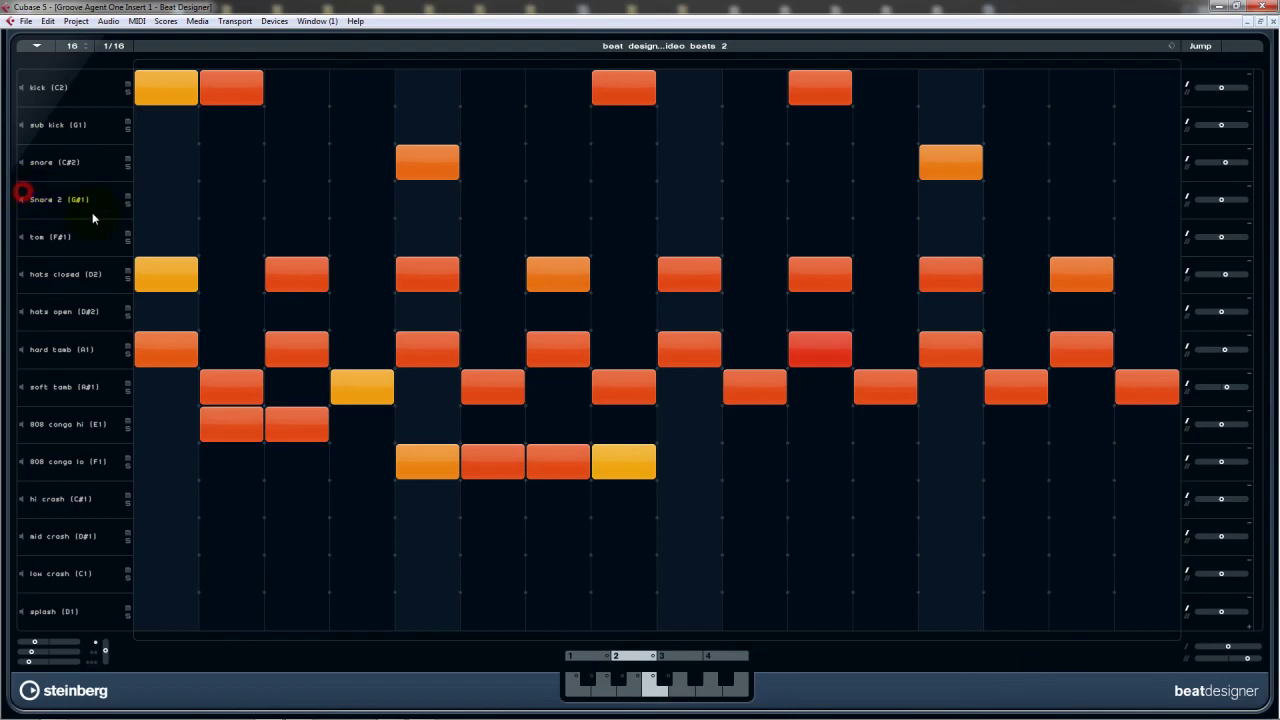
left_click(1259, 23)
left_click_drag(937, 53, 931, 69)
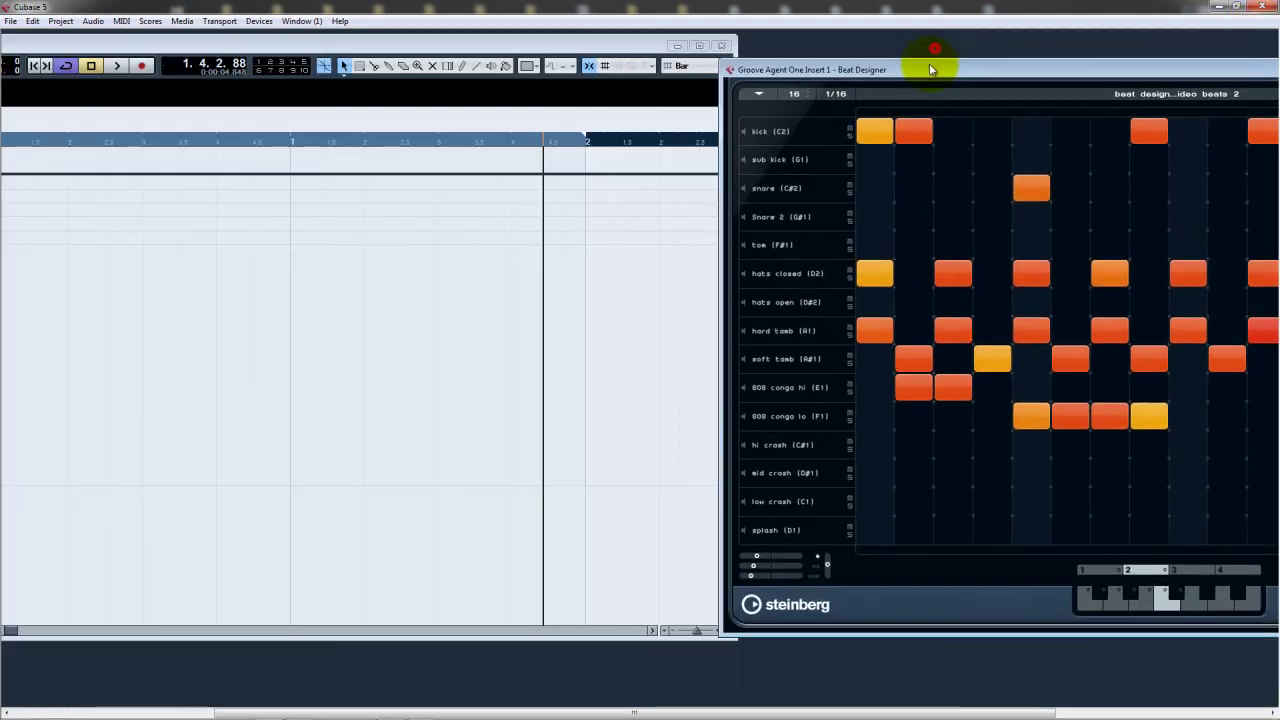
- Enlarge and zoom out the project, then switch Beat Designer to a pattern with Snare 2 hits
left_click(12, 630)
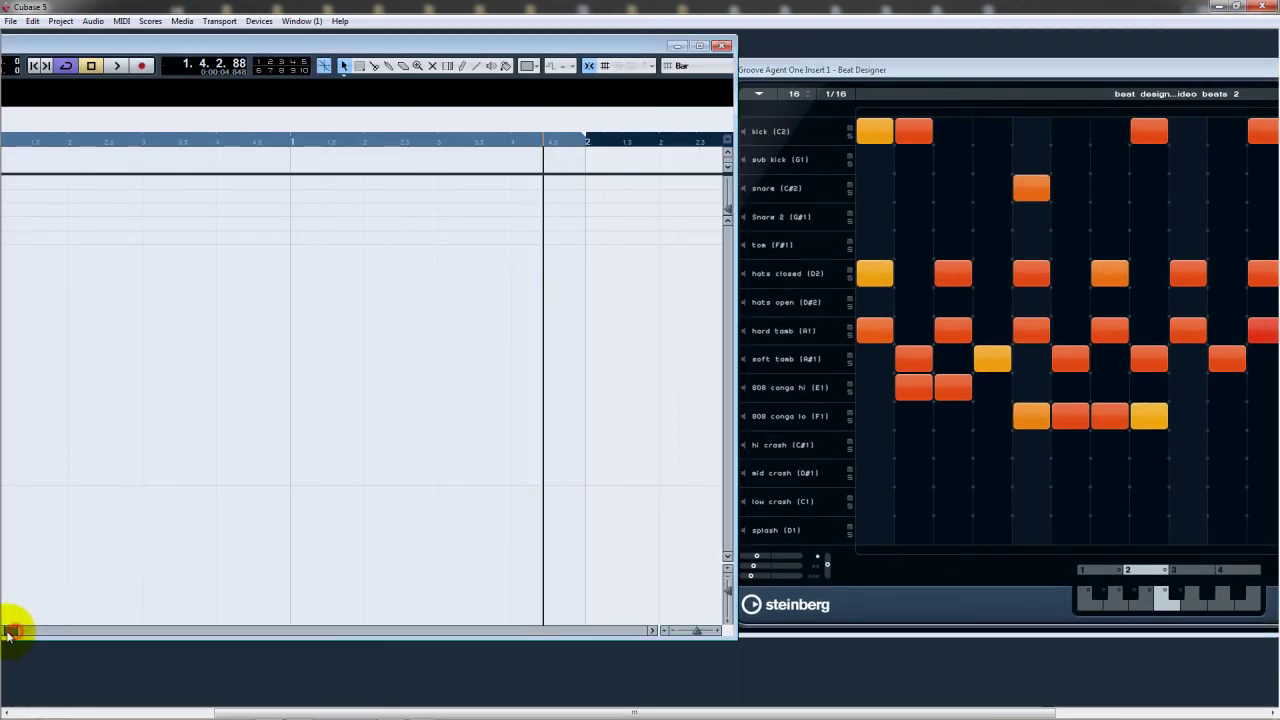
double_click(165, 48)
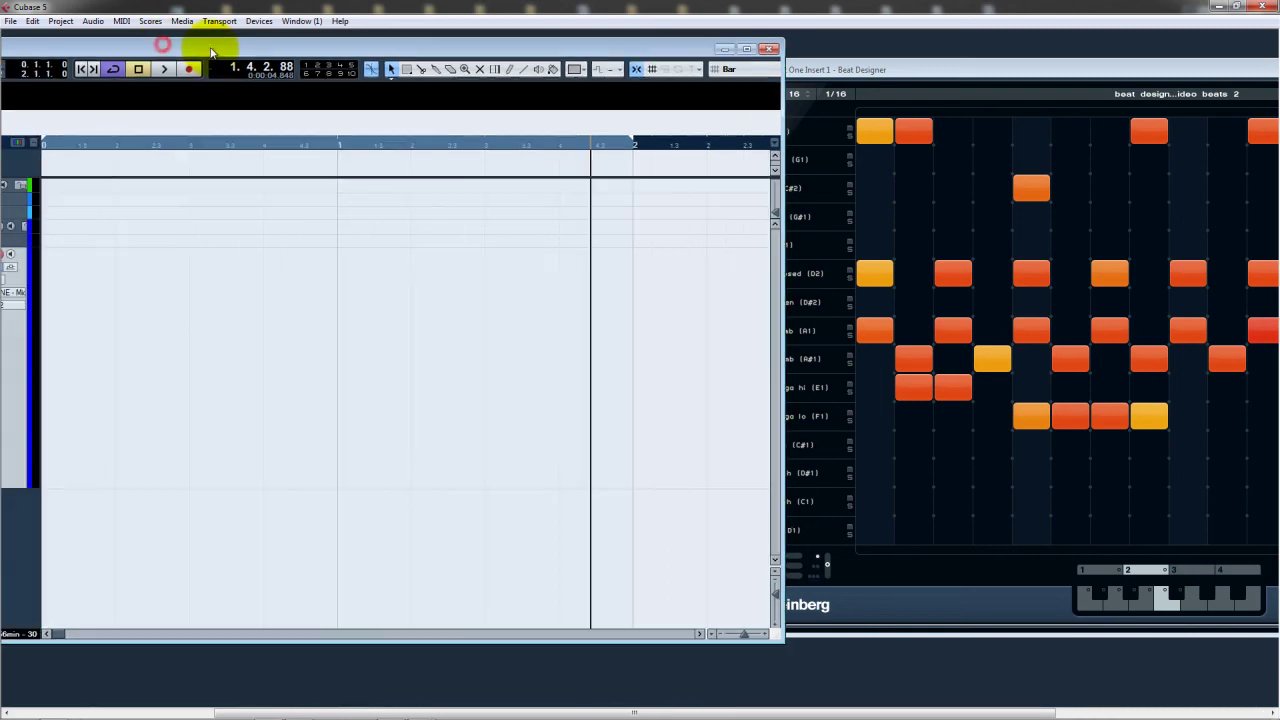
key("g")
key("g")
key("g")
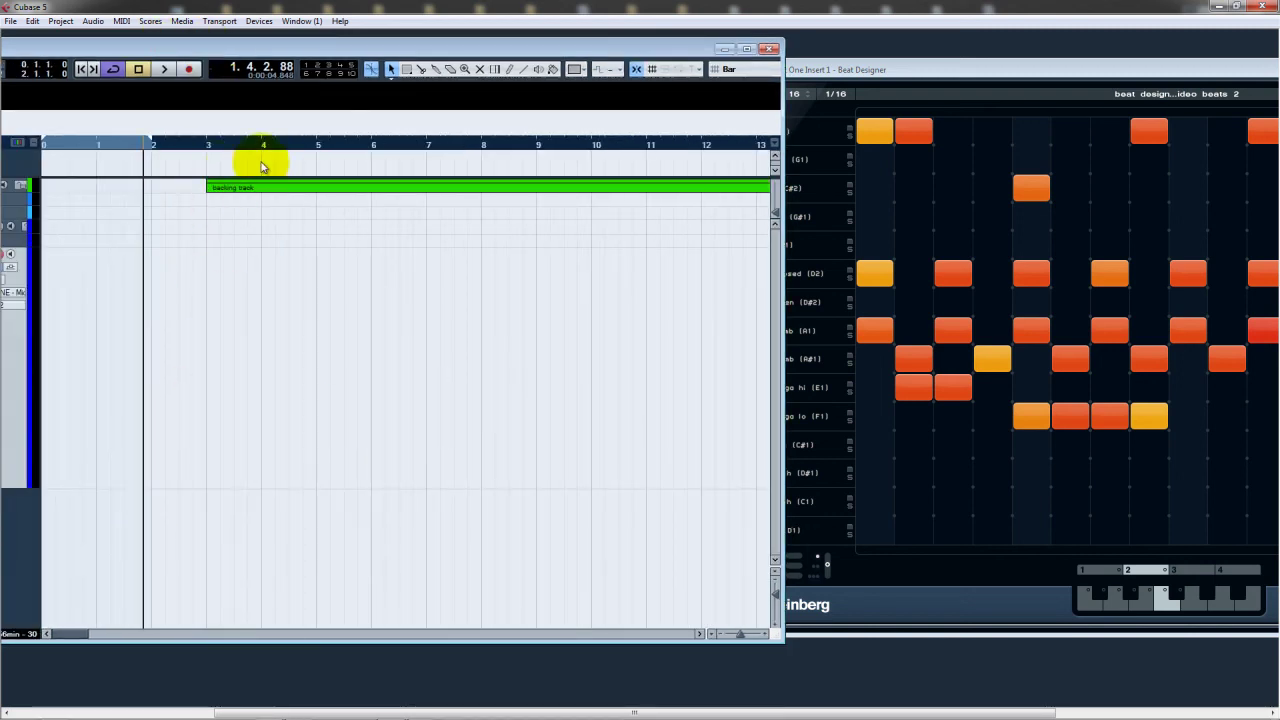
left_click_drag(270, 55, 305, 52)
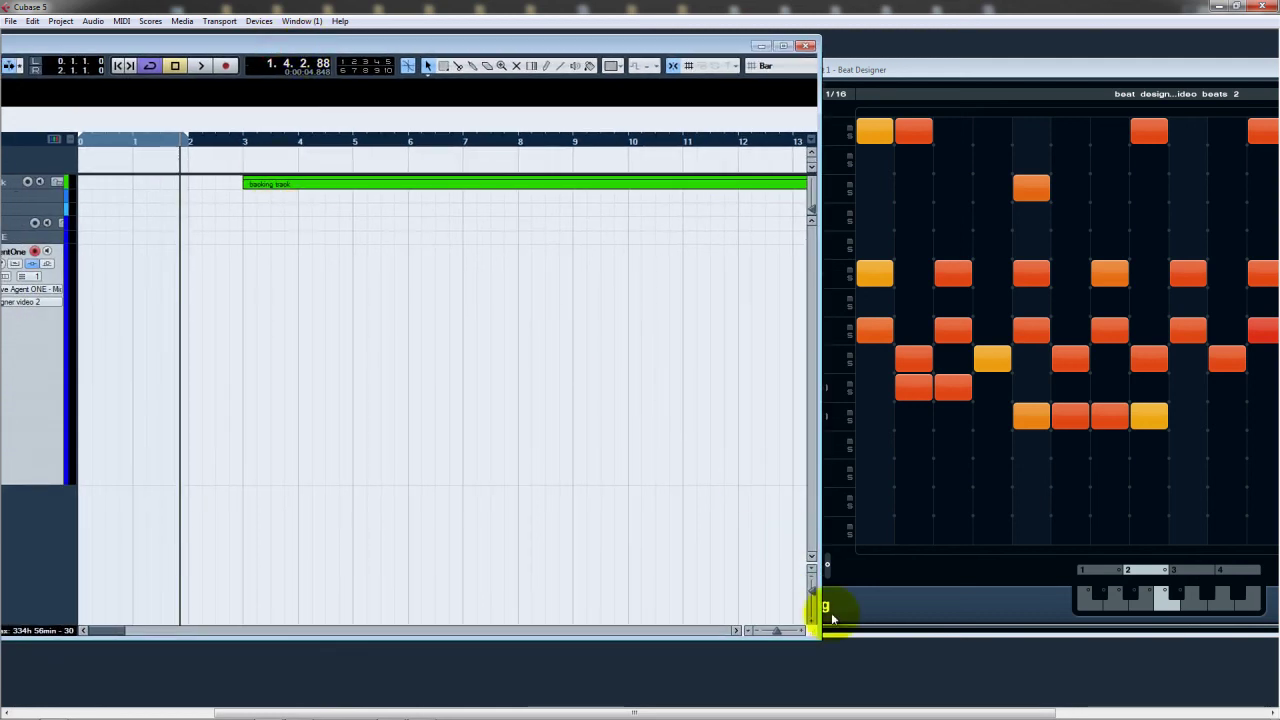
left_click(1088, 602)
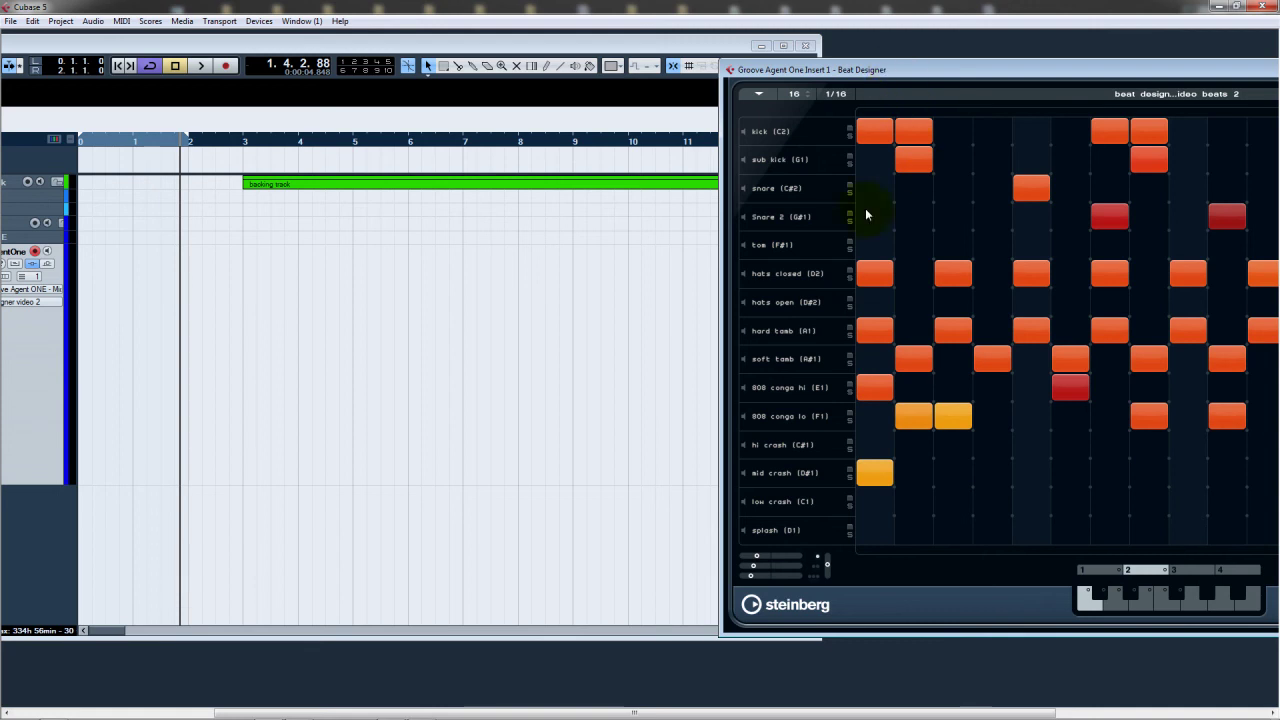
- Set locators to bars 3–4, play against the backing track, turn Cycle off, then stop
left_click(115, 138)
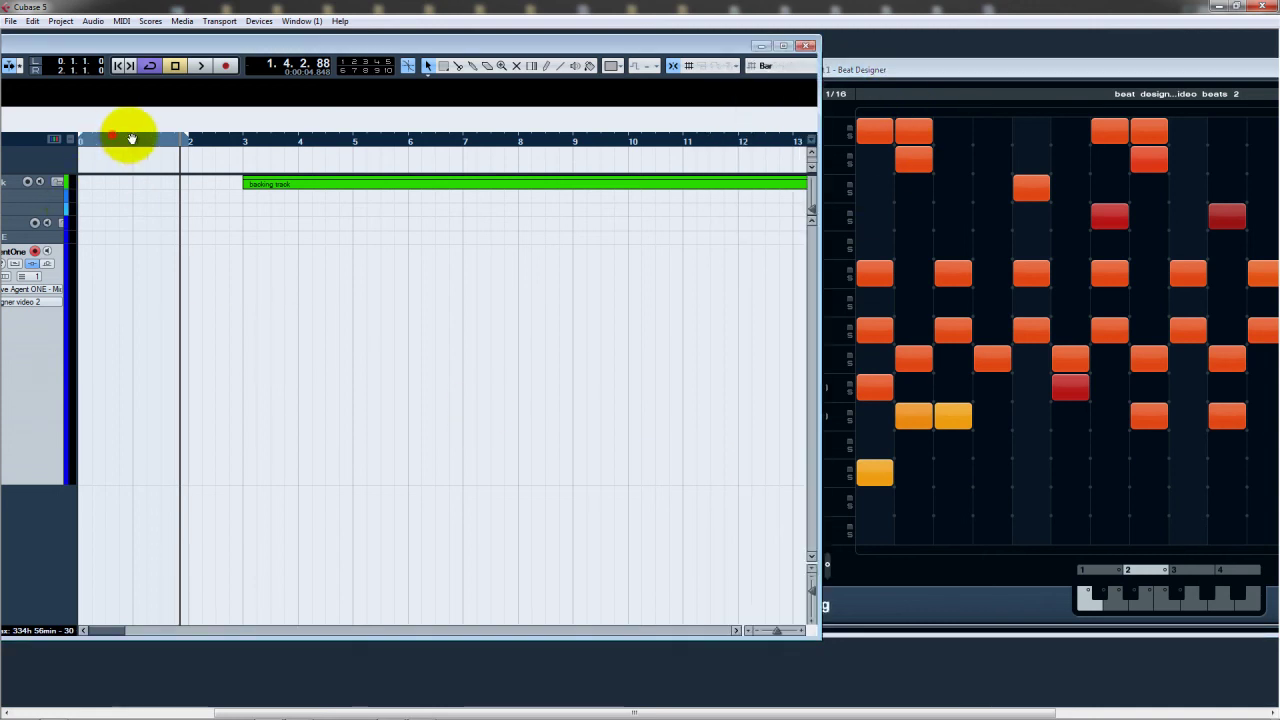
left_click_drag(245, 136, 300, 140)
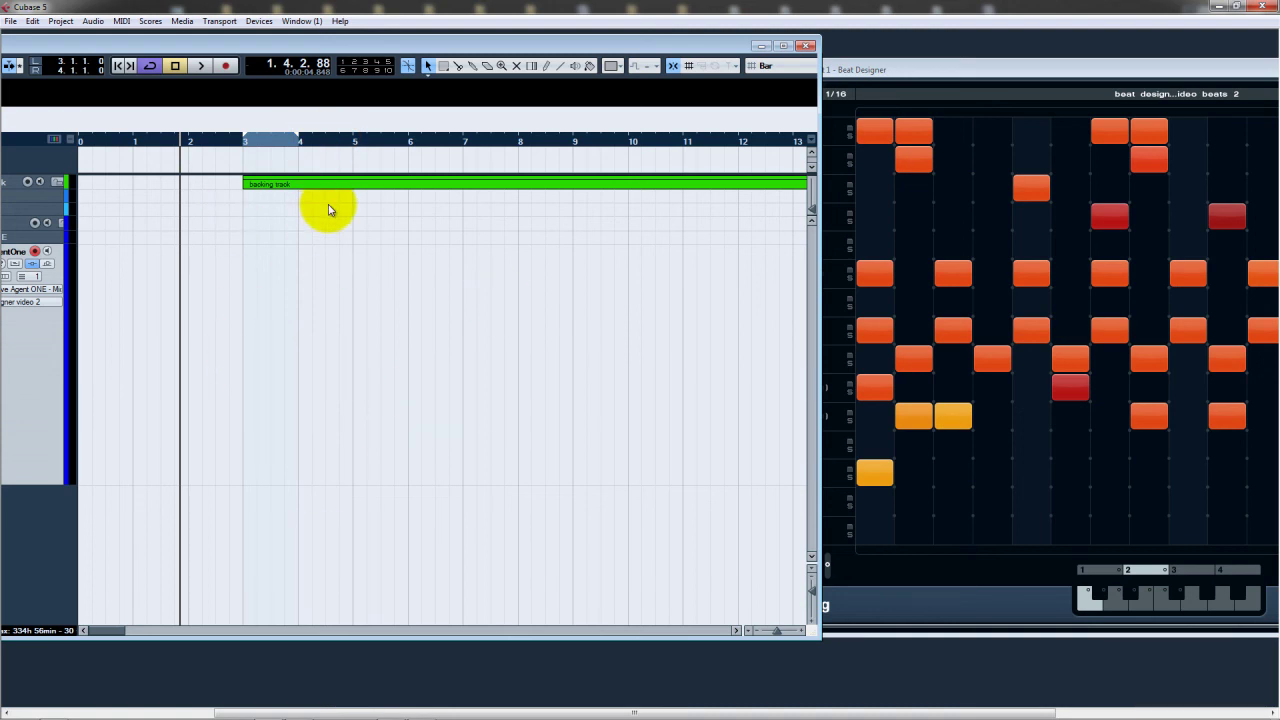
double_click(265, 46)
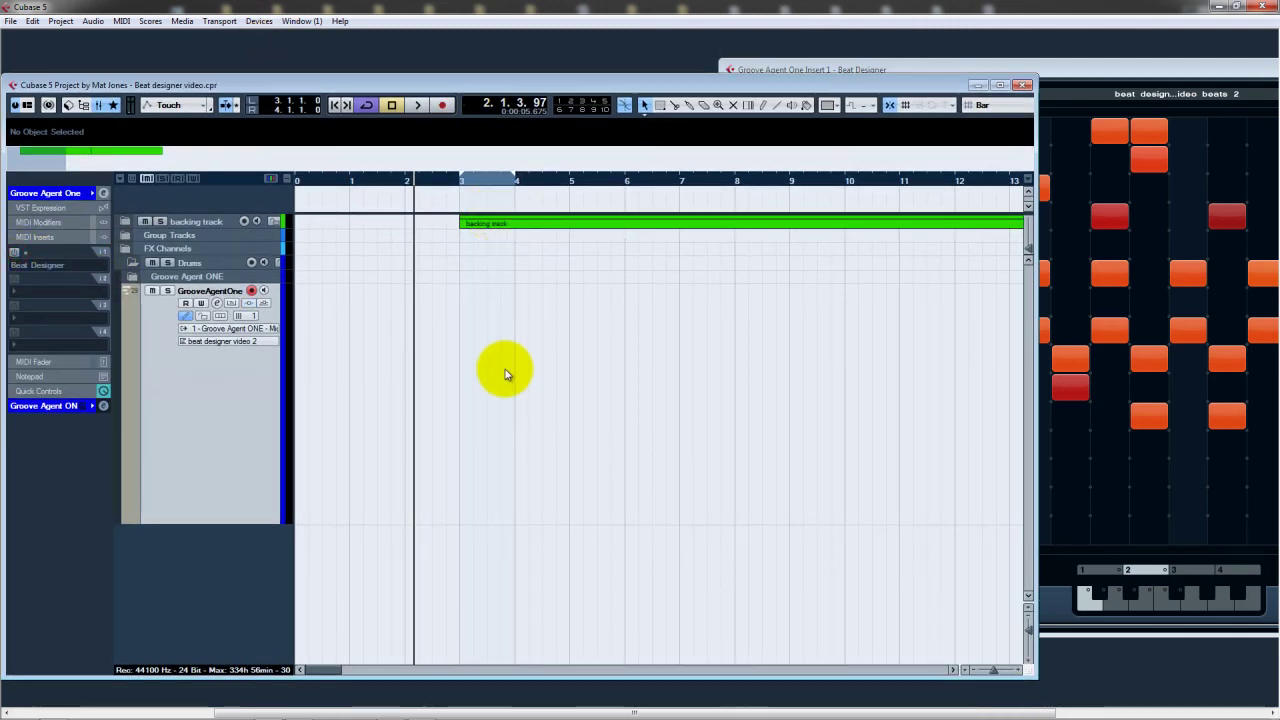
key("space")
left_click(368, 105)
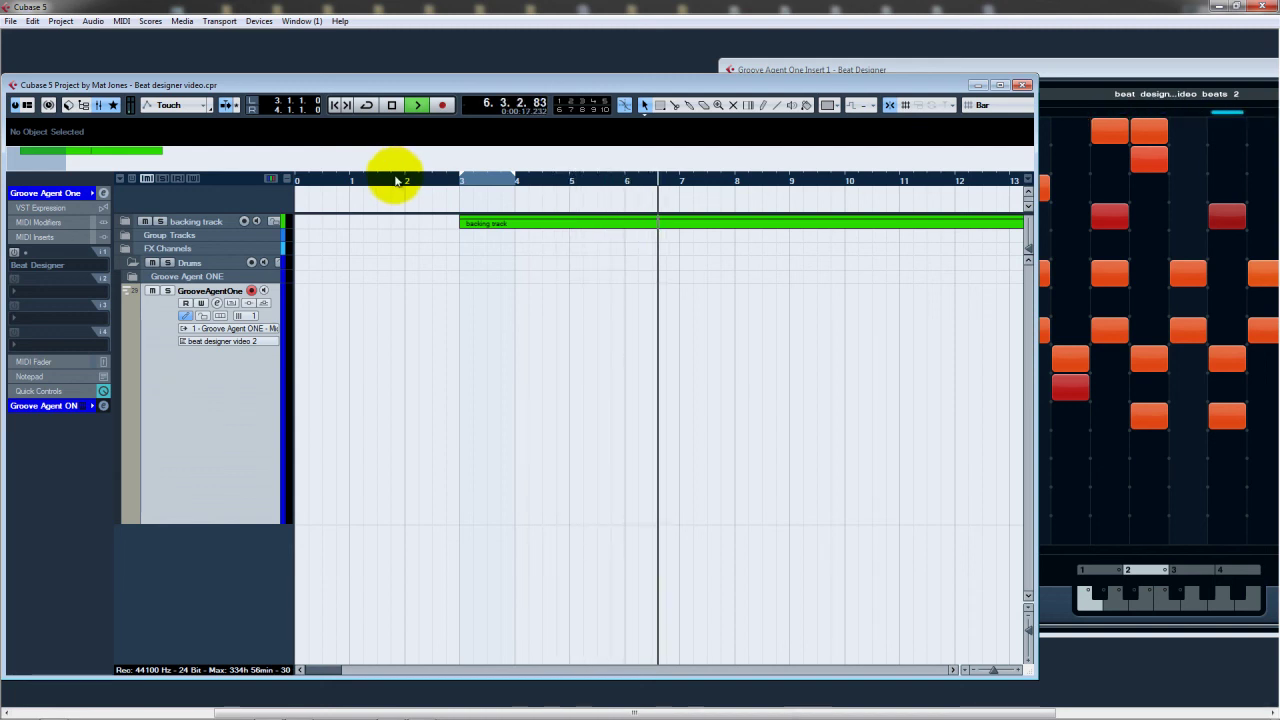
left_click(396, 181)
key("space")
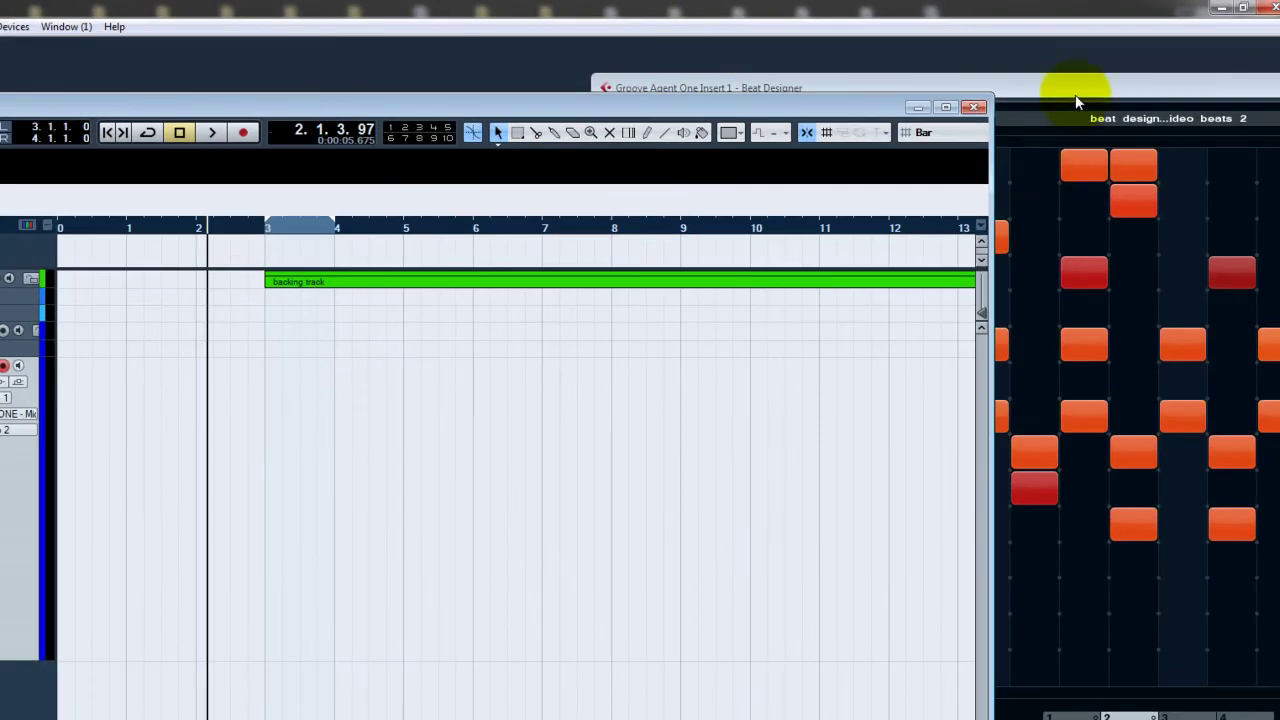
- Fill the loop range at bar 3 with the Snare 2 pattern as a new Drums part
left_click_drag(1073, 93, 808, 74)
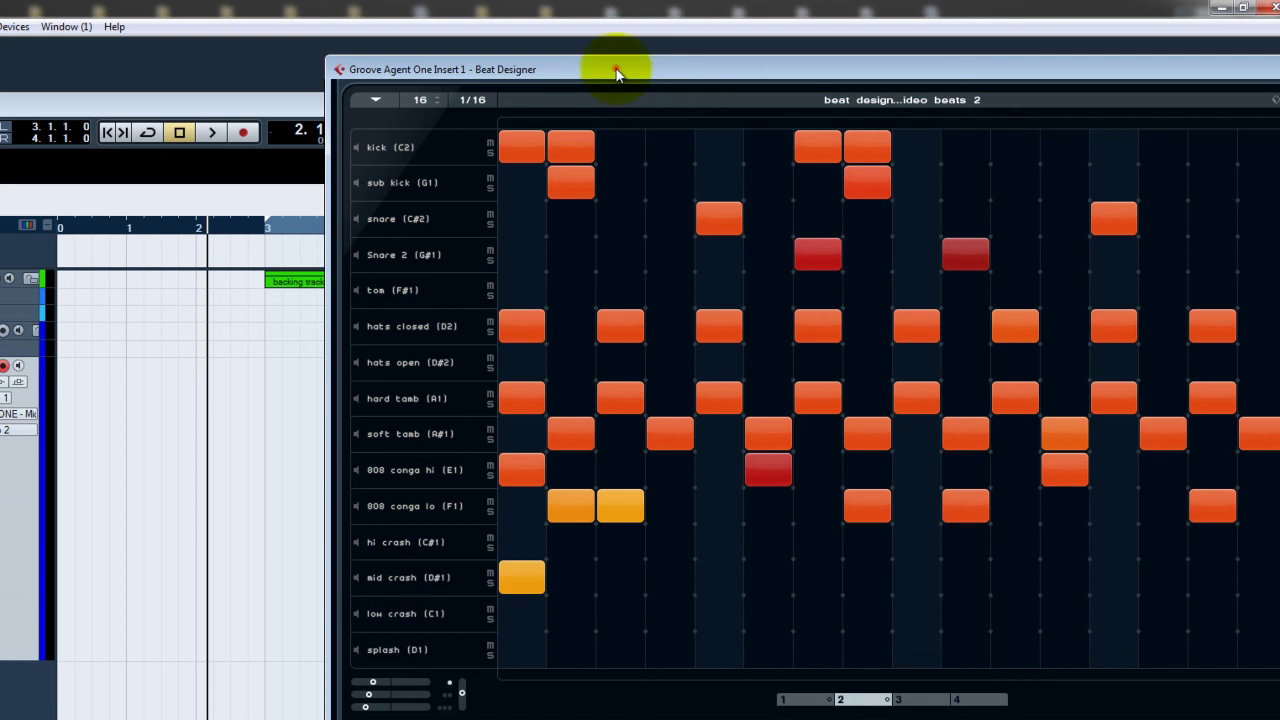
left_click_drag(614, 66, 1005, 83)
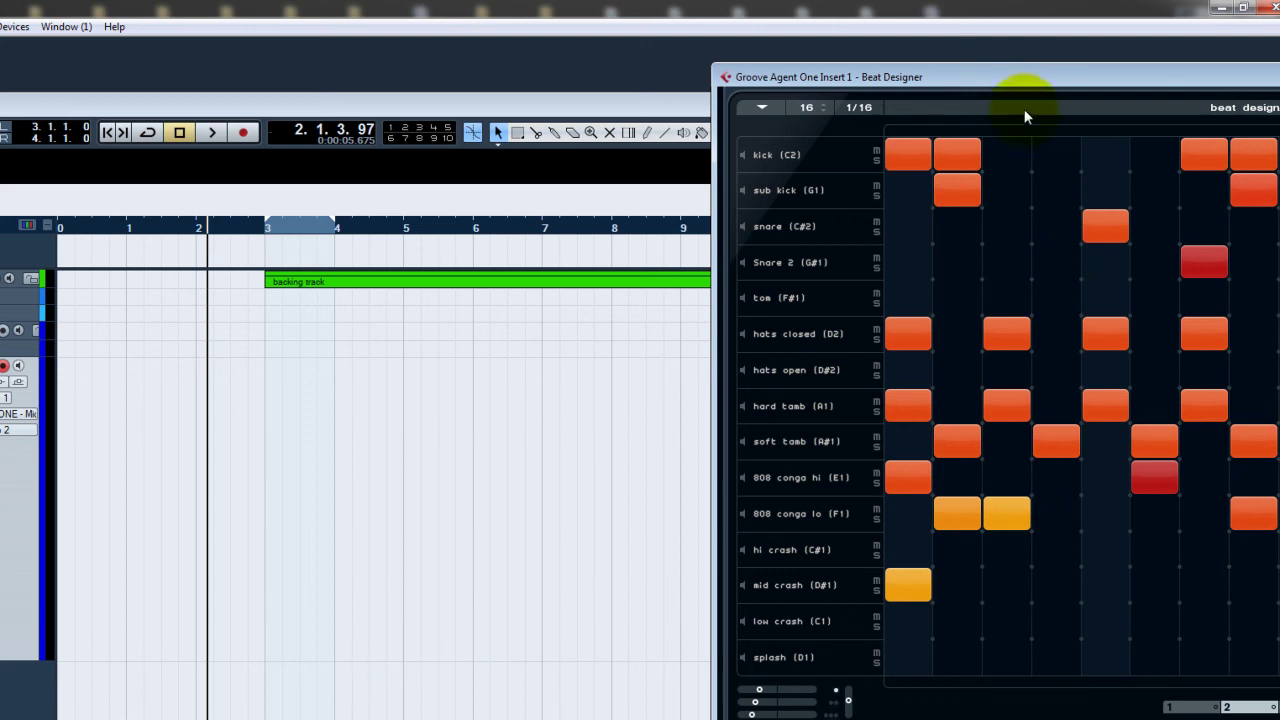
left_click_drag(1024, 89, 946, 96)
left_click(684, 115)
left_click(714, 336)
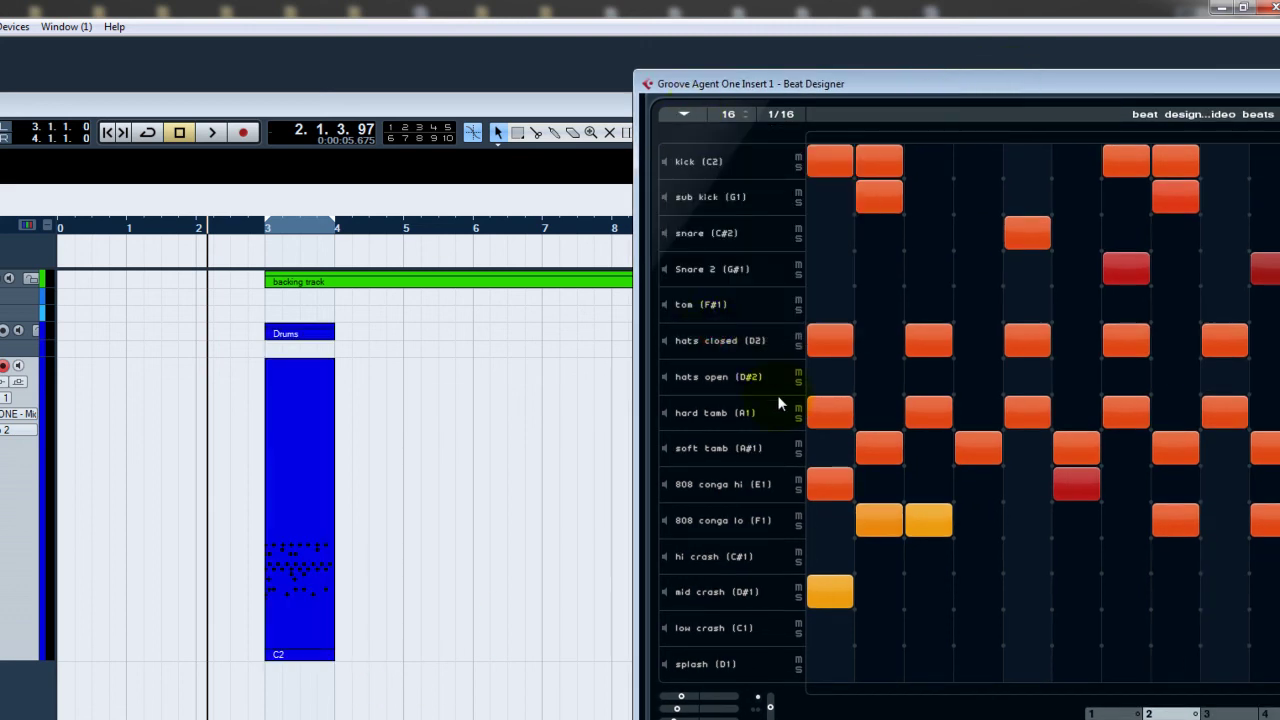
- Play back the new drum part, toggling cycle looping on and then off
key("space")
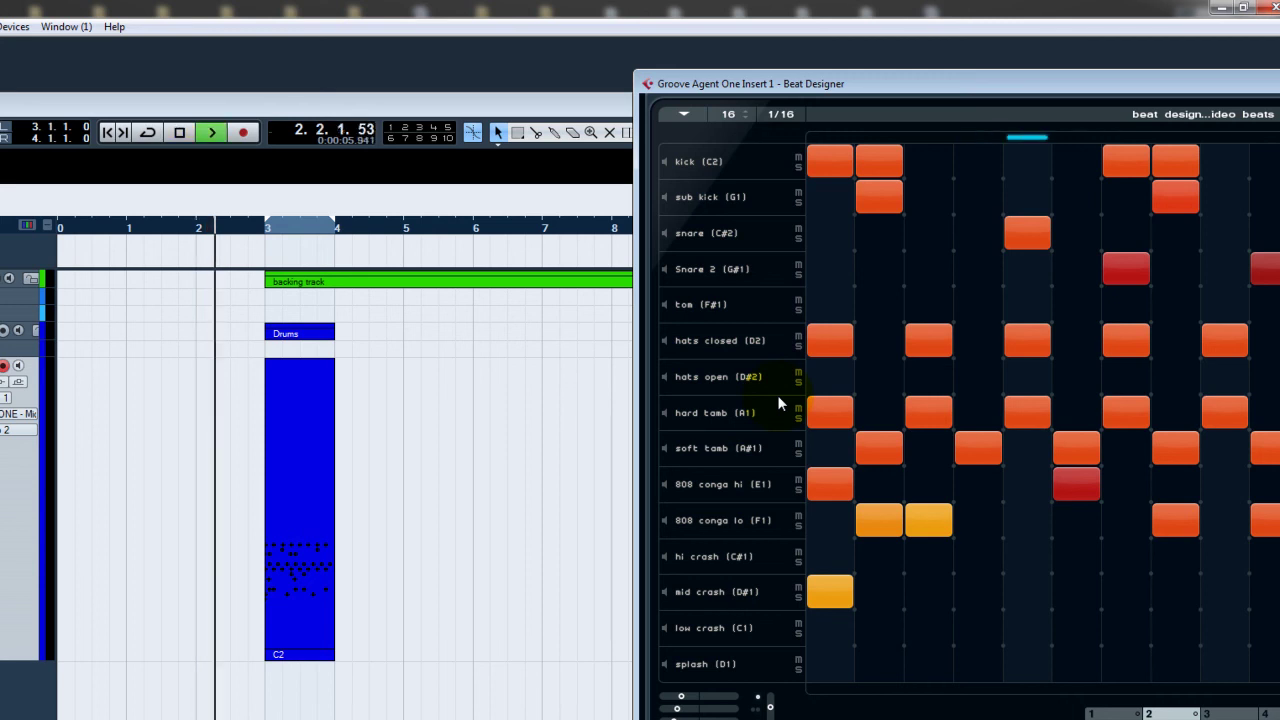
left_click(247, 236)
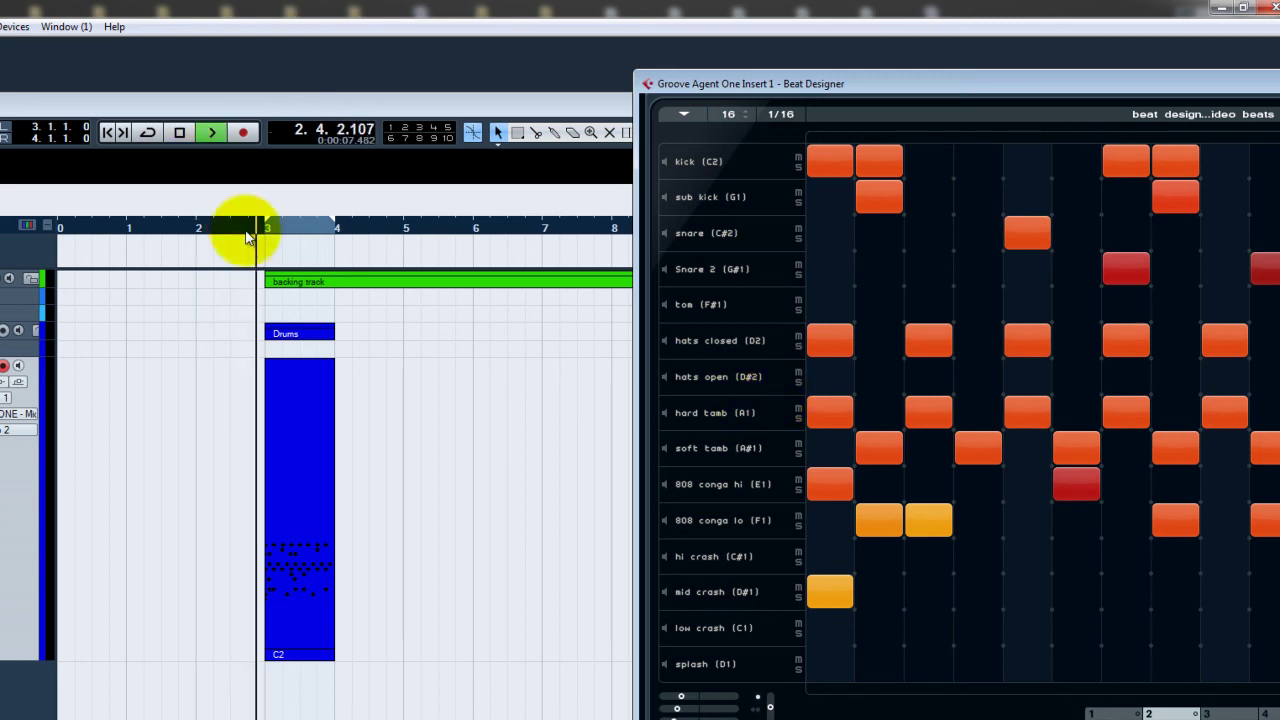
left_click(148, 132)
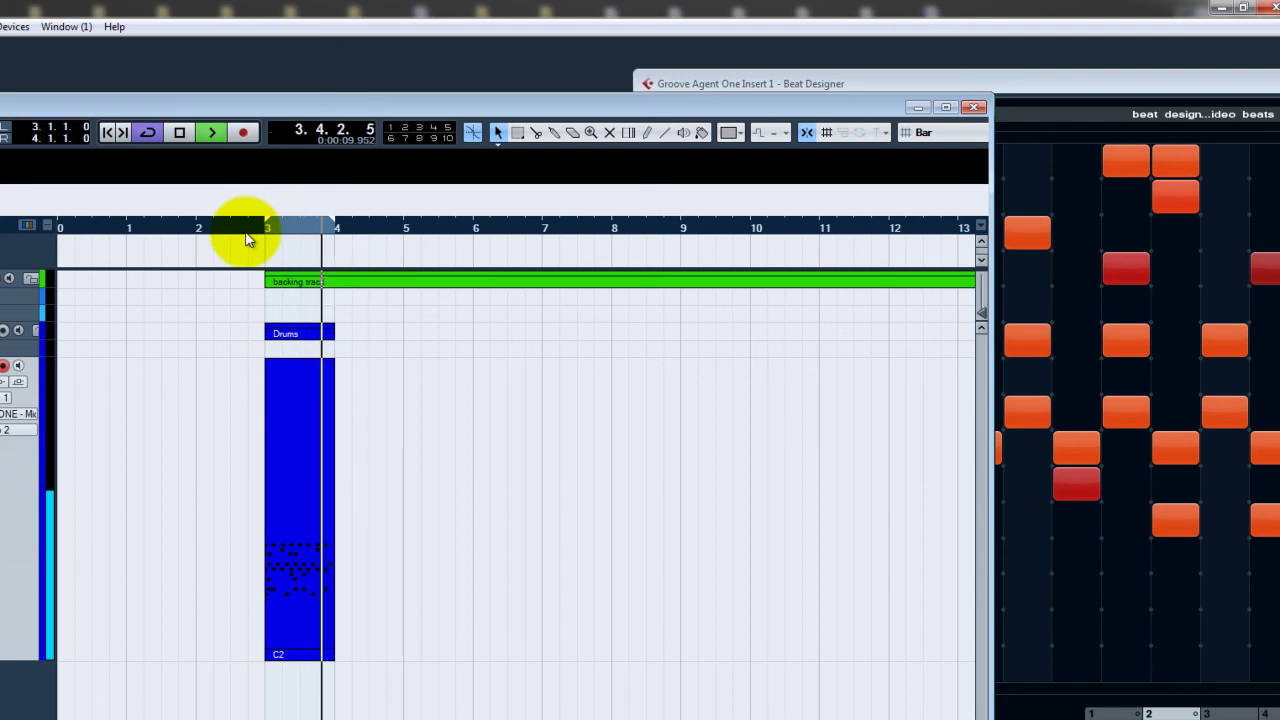
left_click(148, 133)
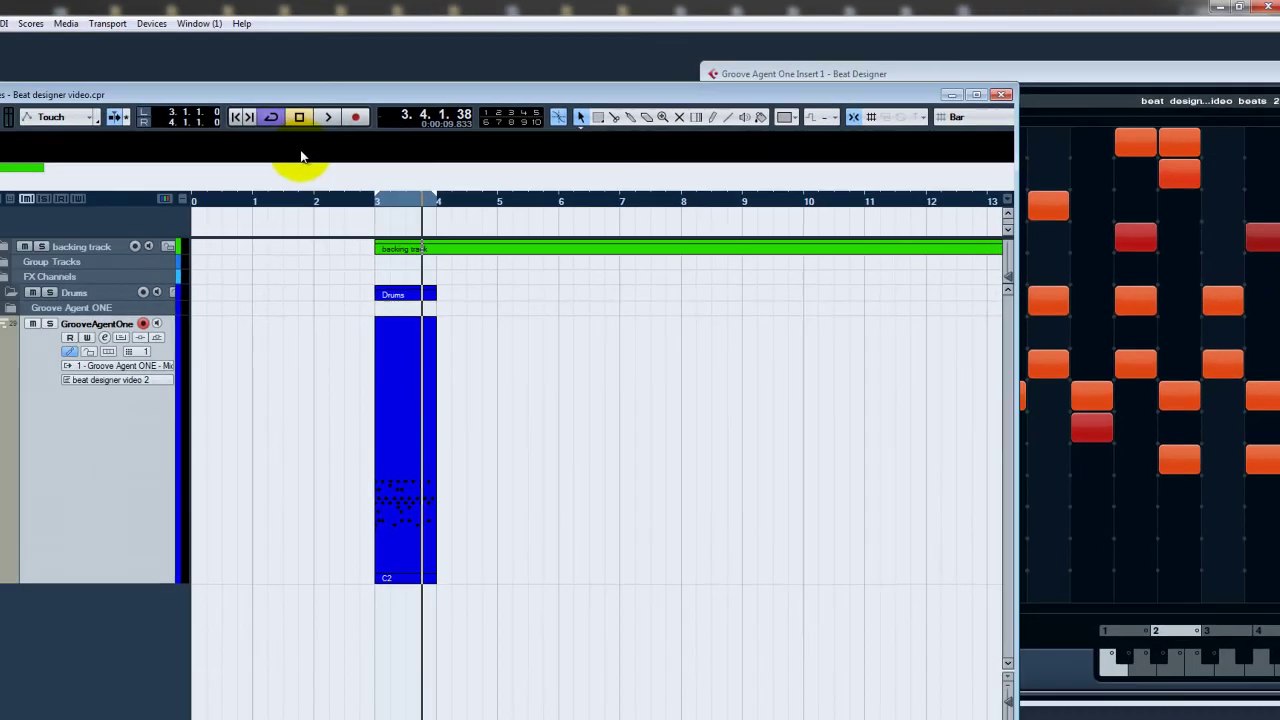
left_click(219, 210)
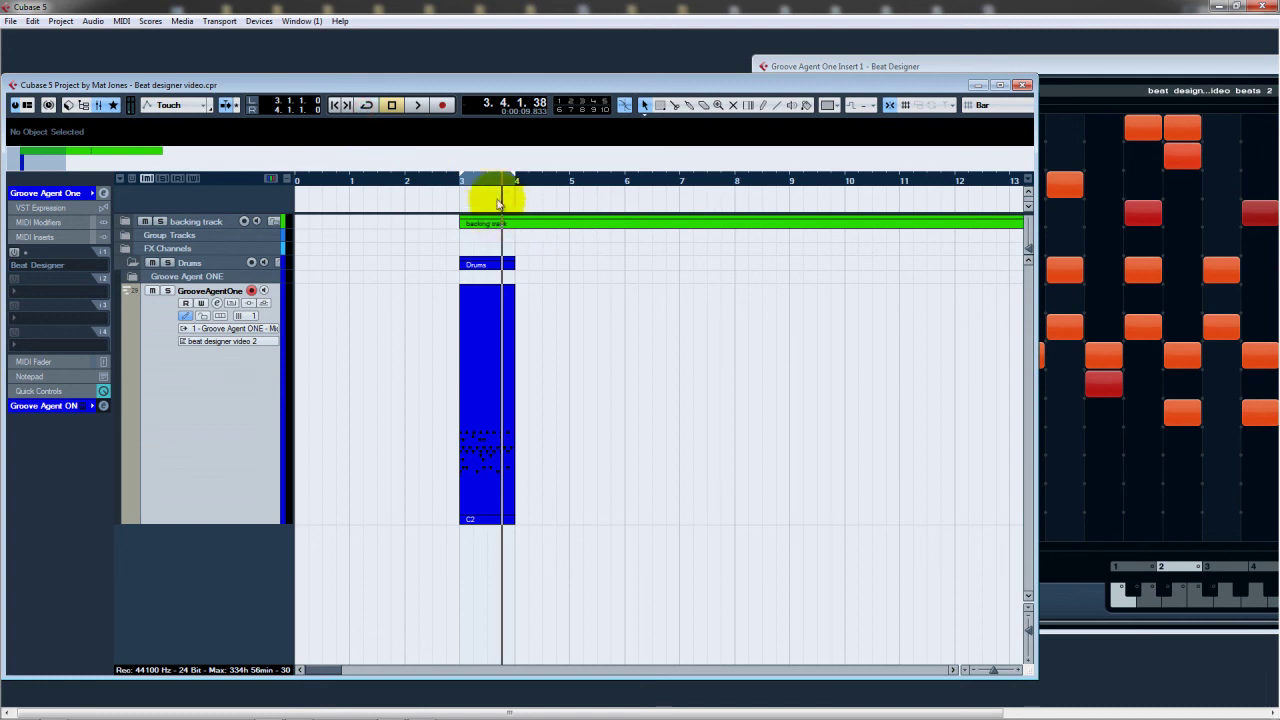
- Move the loop range to bars 4–5 and select the next Beat Designer pattern
left_click_drag(489, 178, 540, 182)
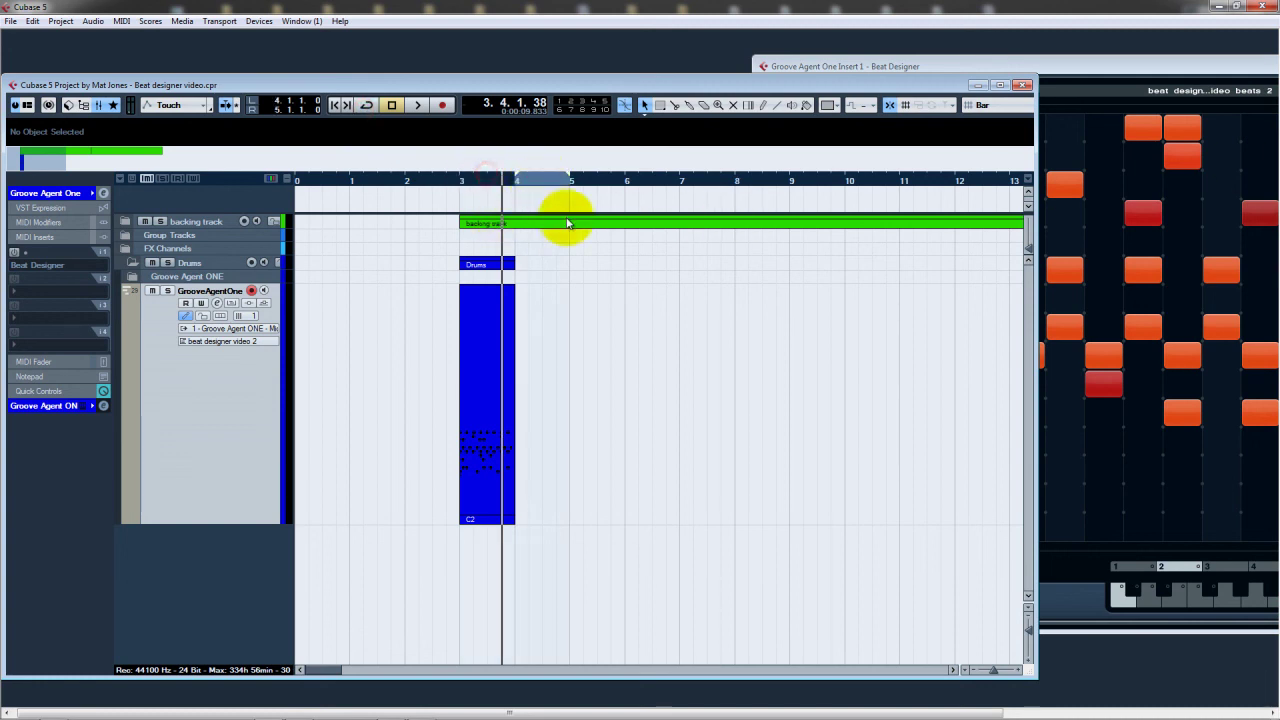
left_click_drag(1117, 63, 910, 41)
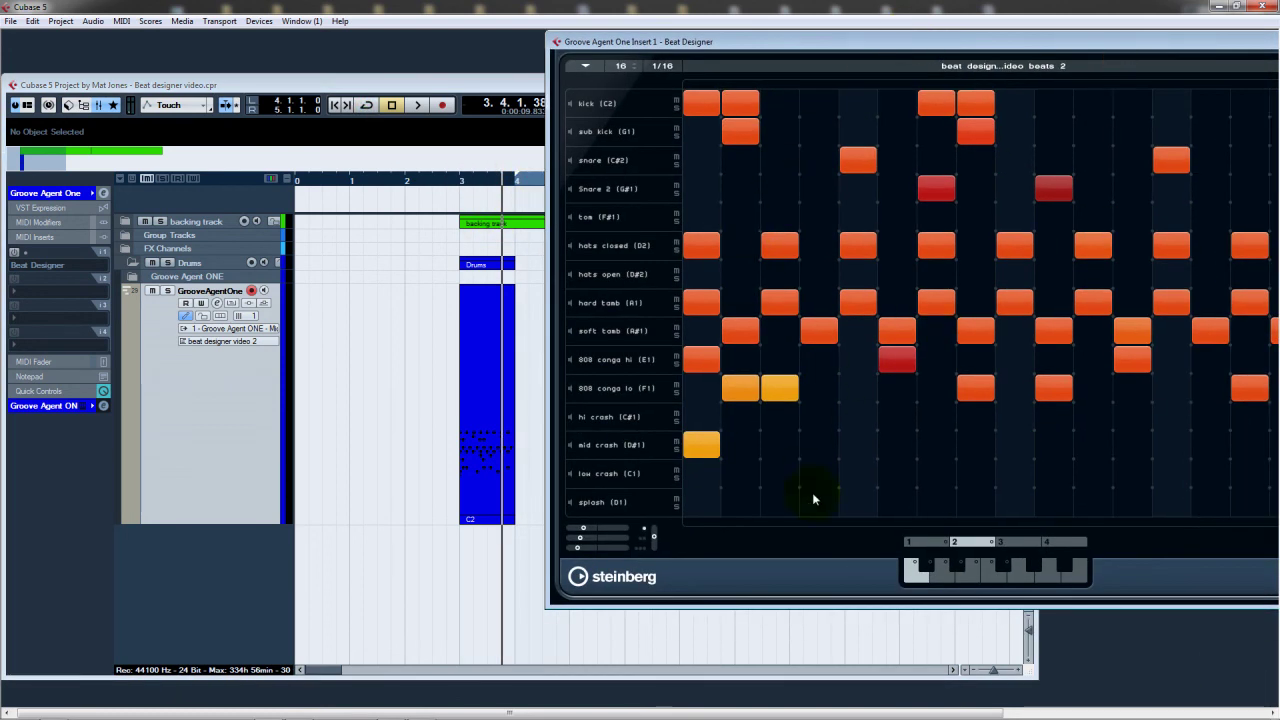
left_click(933, 573)
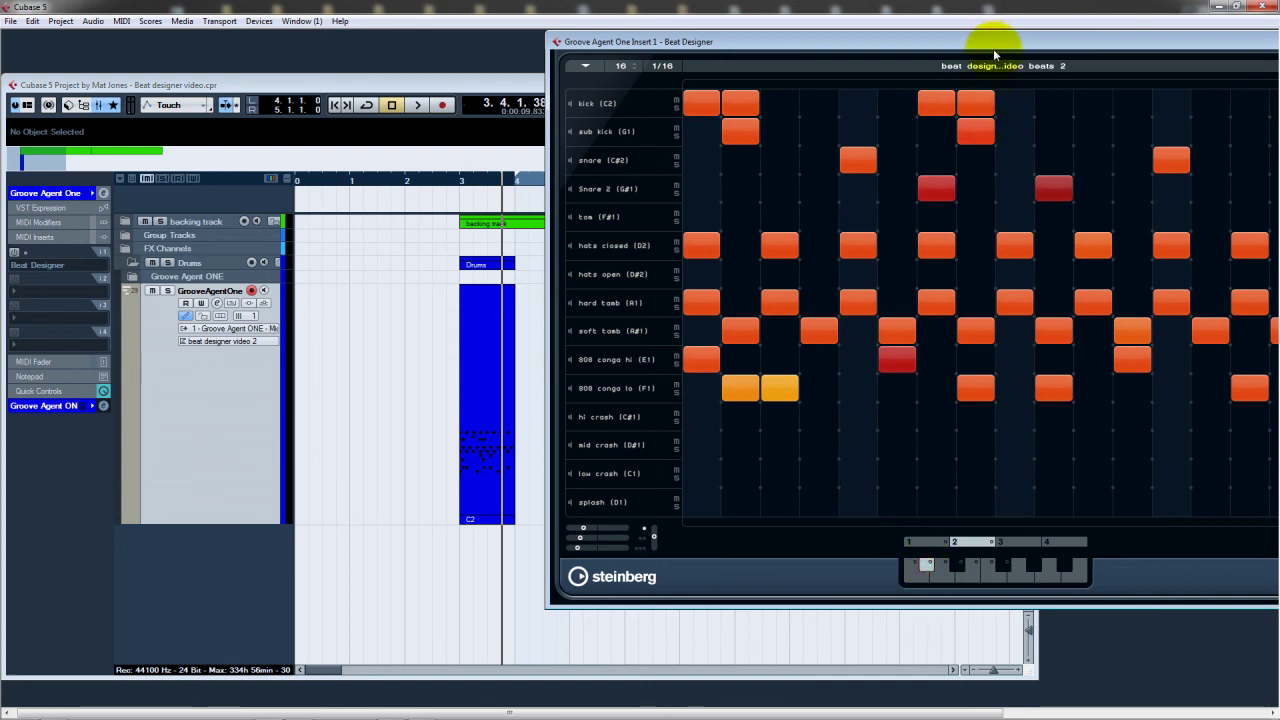
left_click_drag(993, 45, 860, 63)
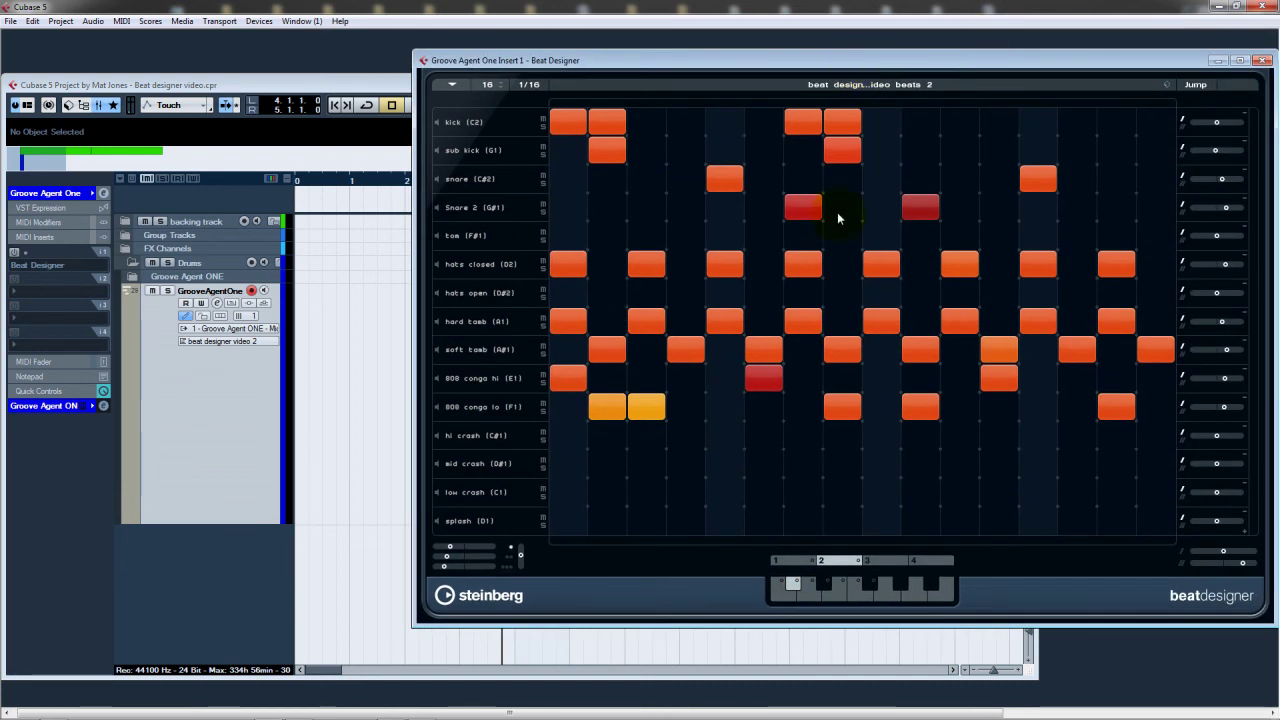
- Insert the selected pattern as a second Drums part at bar 4
left_click(455, 88)
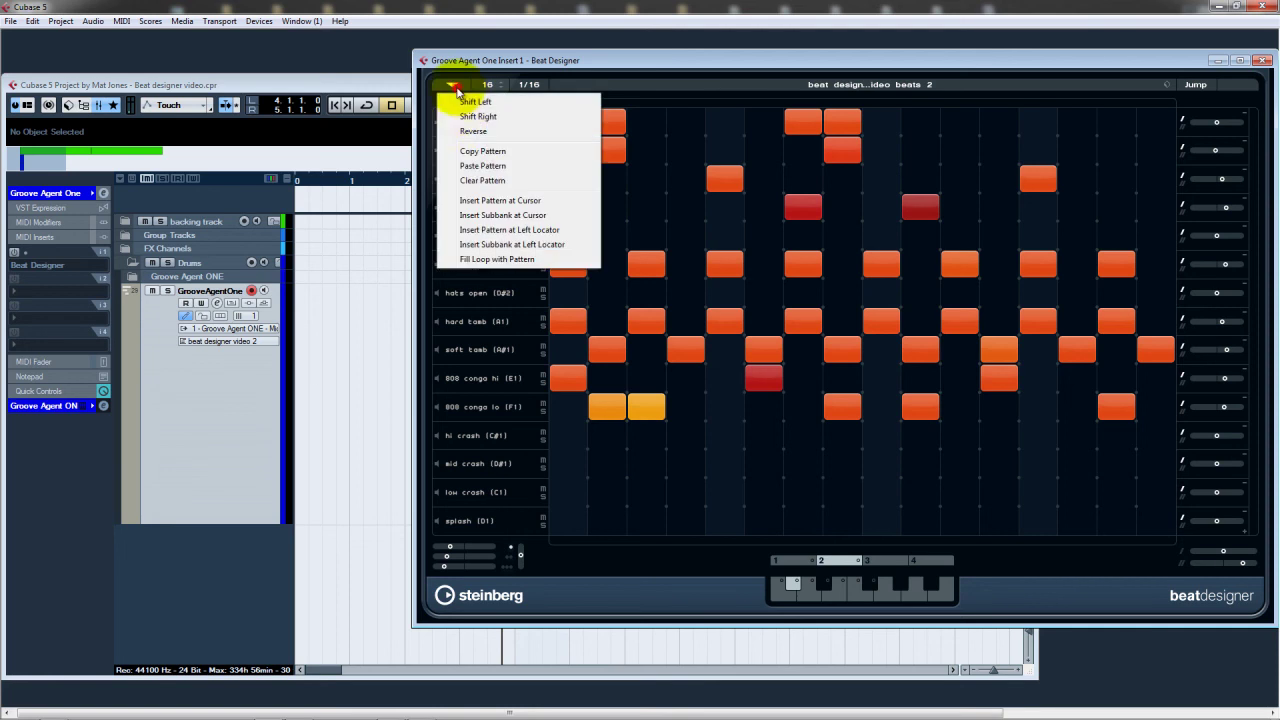
left_click(491, 260)
left_click_drag(519, 60, 779, 47)
left_click(712, 64)
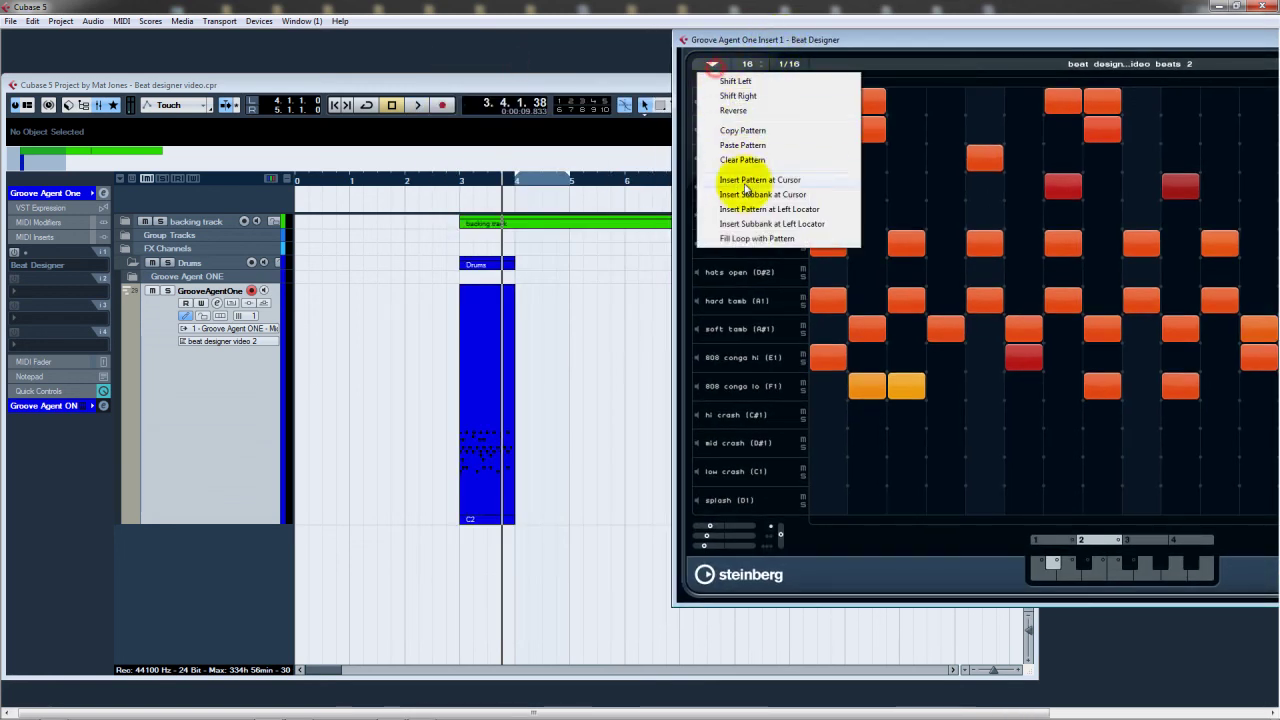
left_click(743, 241)
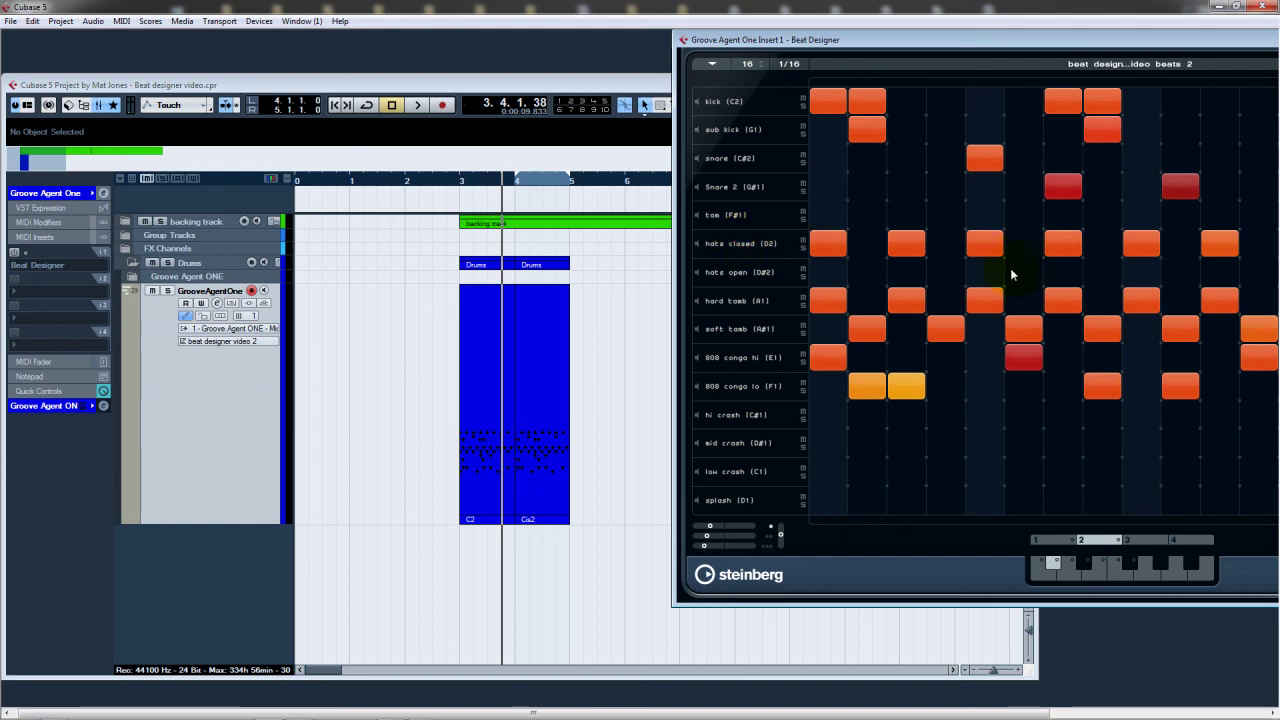
- Play back from bar 3 to hear both drum bars, then stop
left_click(446, 182)
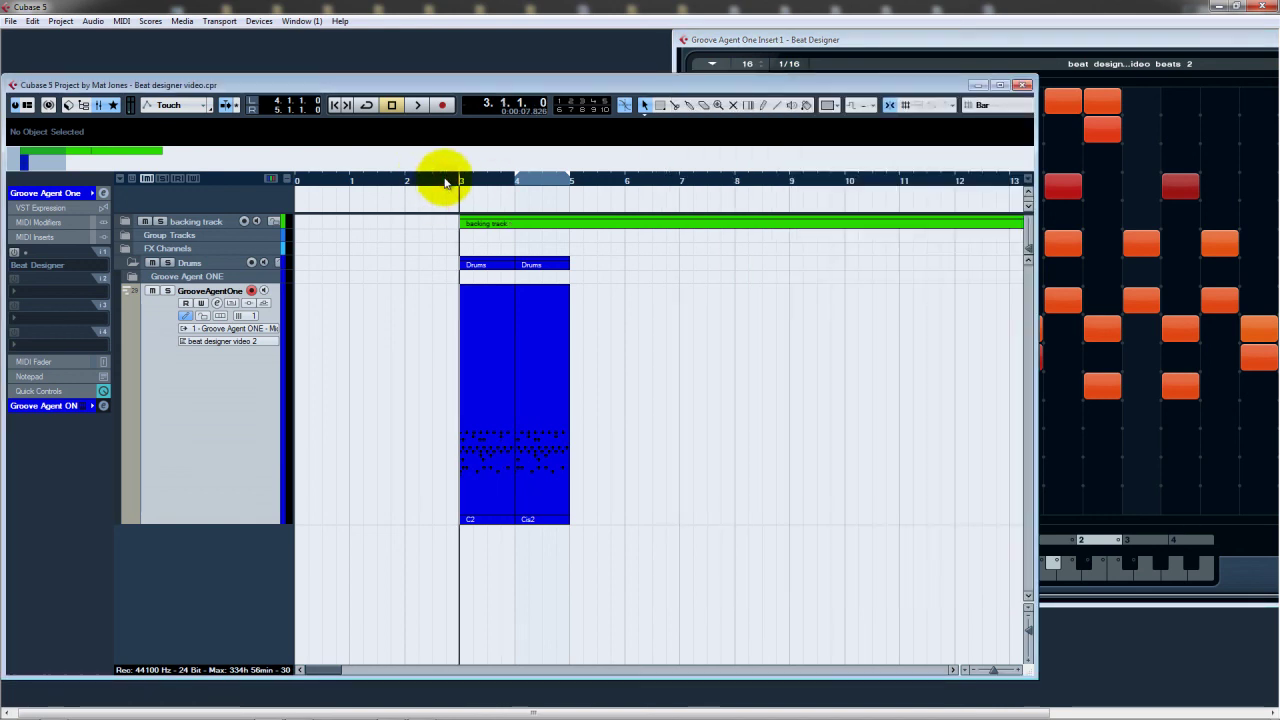
key("space")
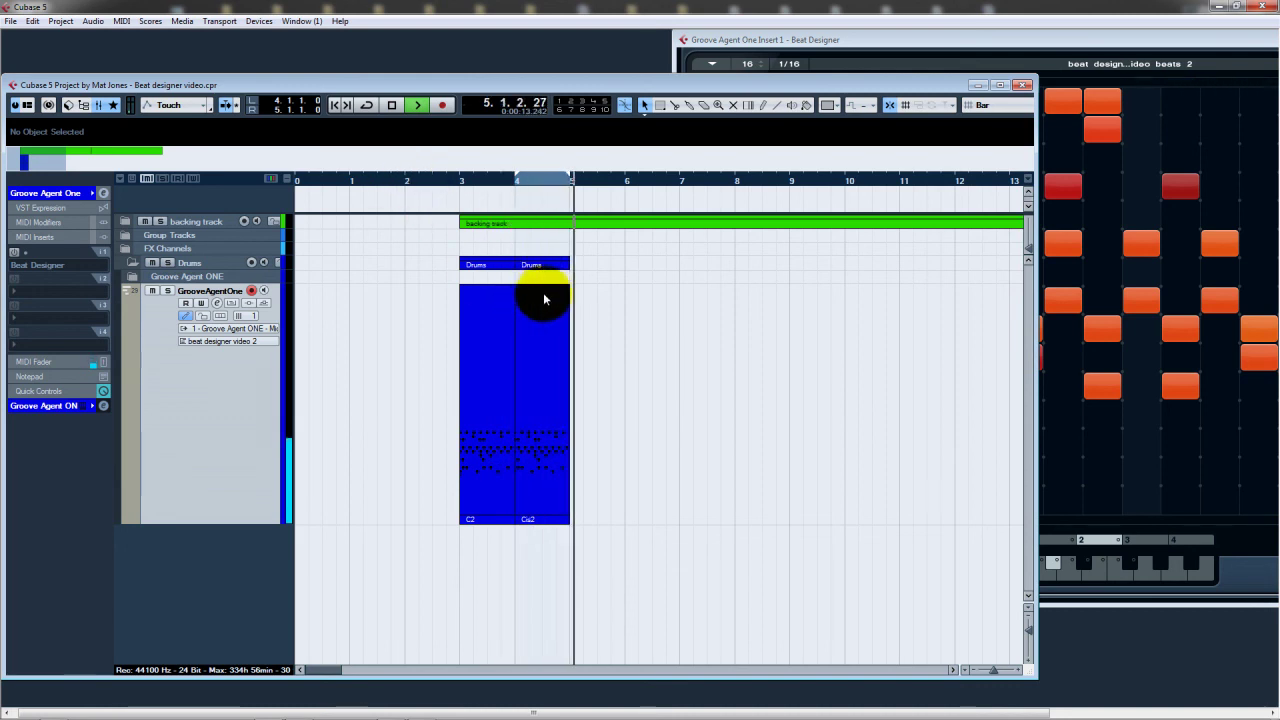
key("space")
left_click_drag(1165, 58, 919, 71)
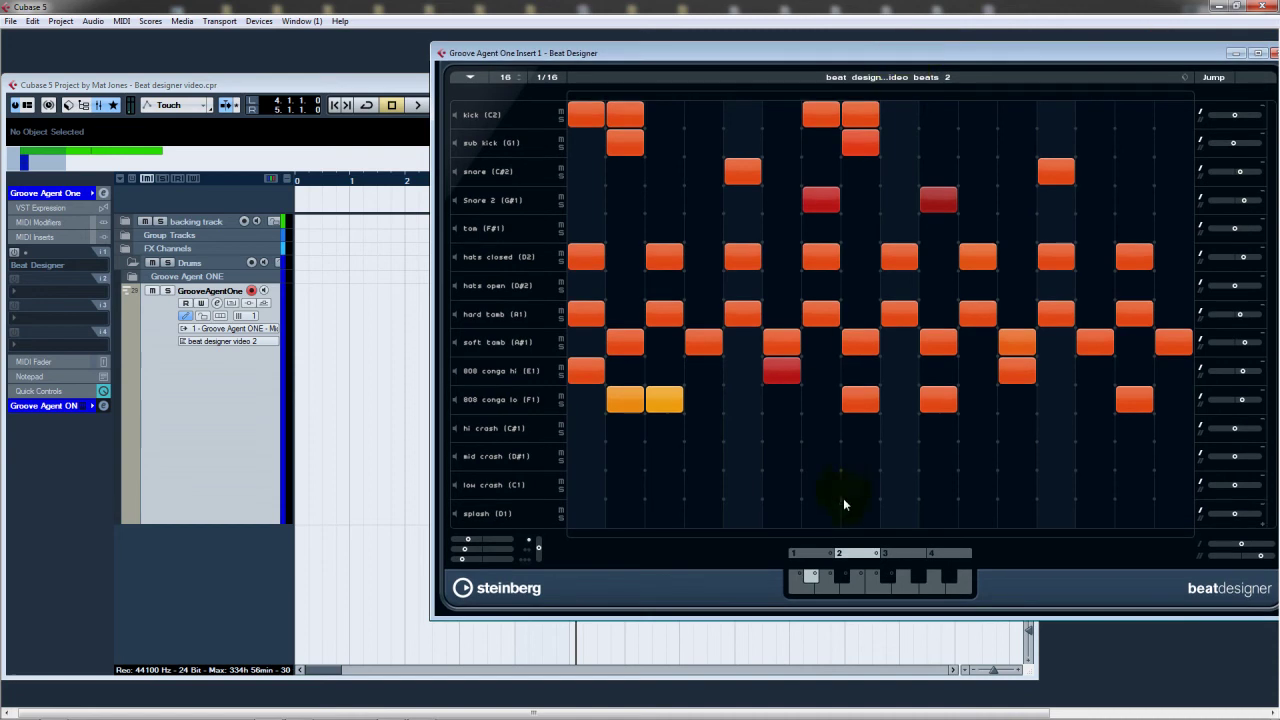
- Insert pattern D2 as a Drums part at bar 5, then play from bar 4 and stop
left_click(831, 578)
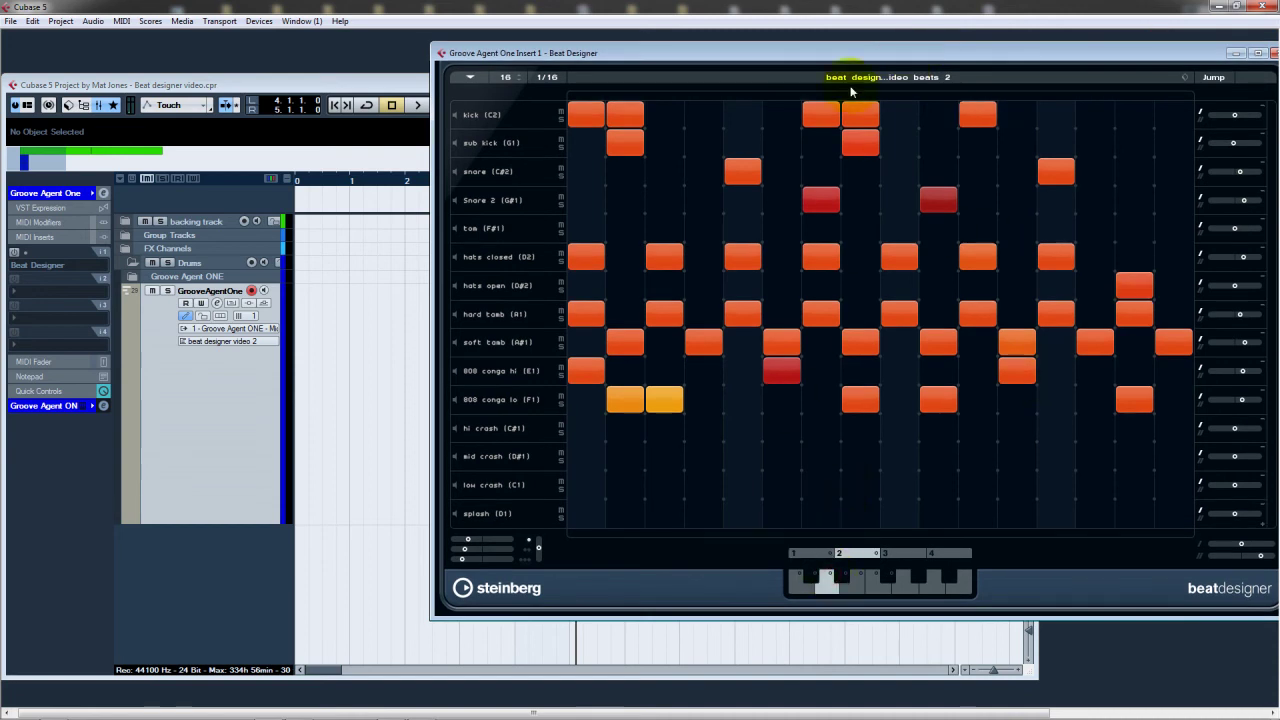
left_click_drag(837, 60, 1155, 144)
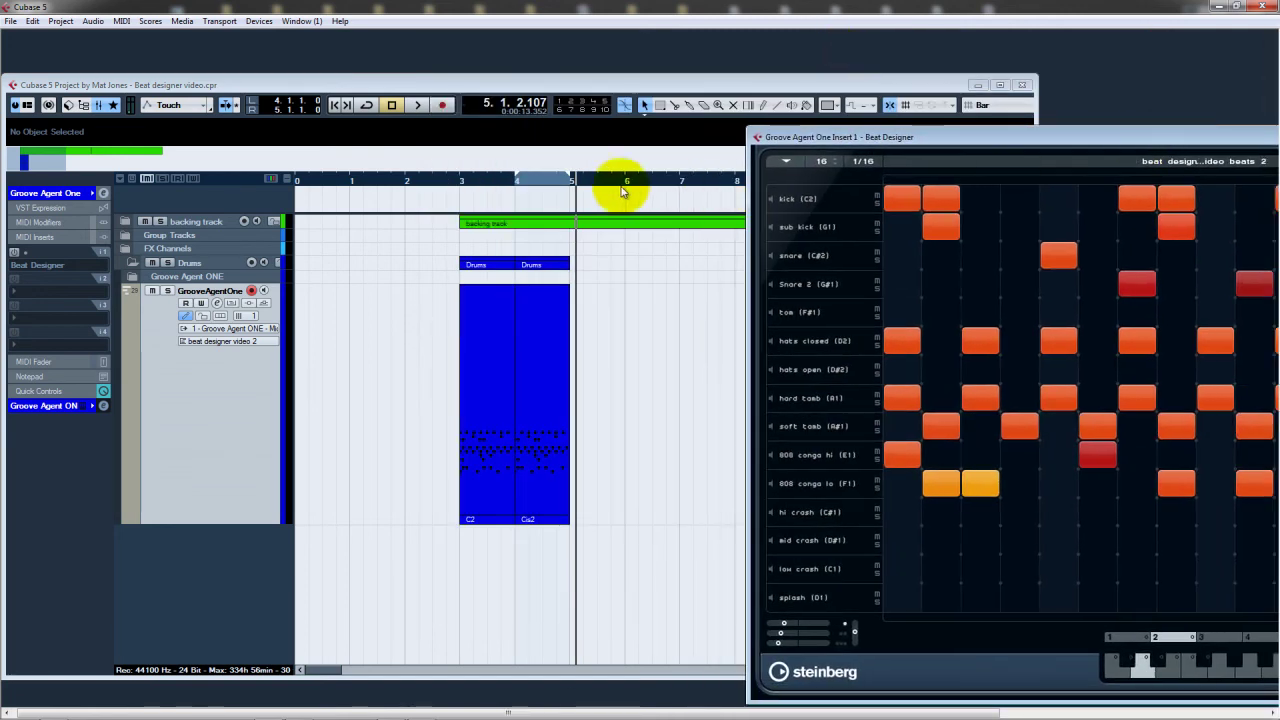
left_click(550, 181)
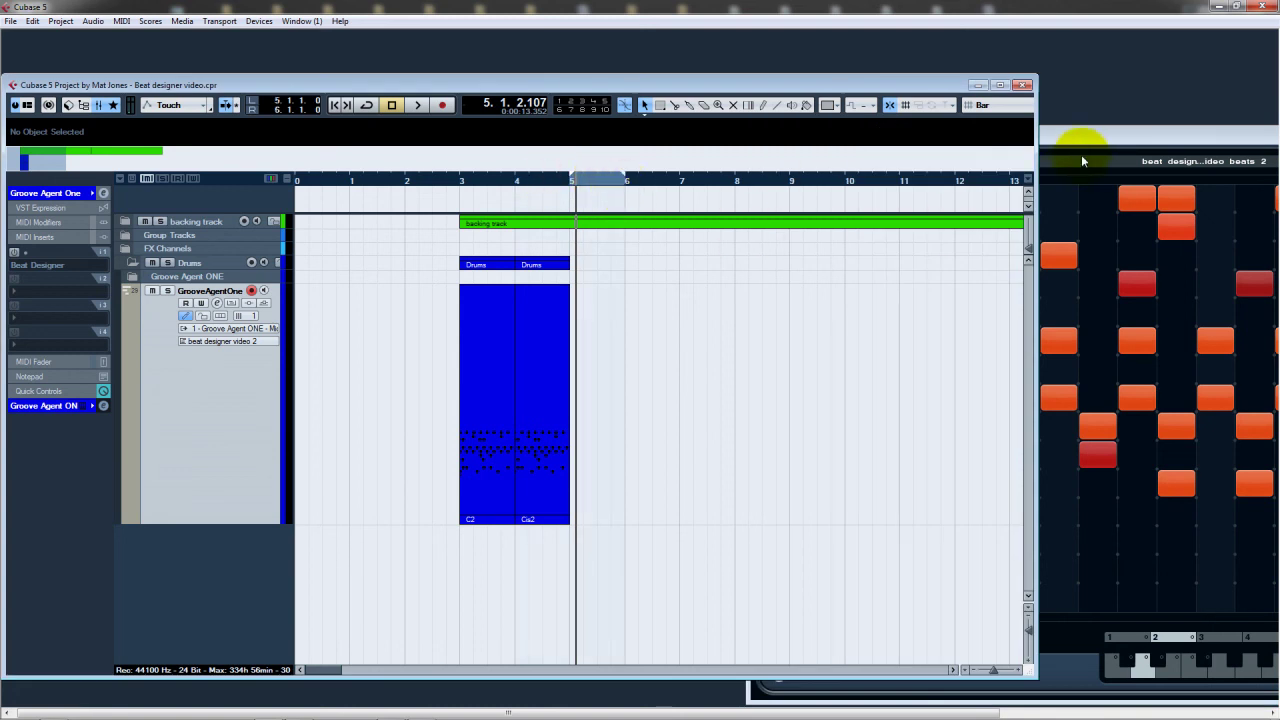
left_click_drag(1081, 144, 1059, 108)
left_click(762, 130)
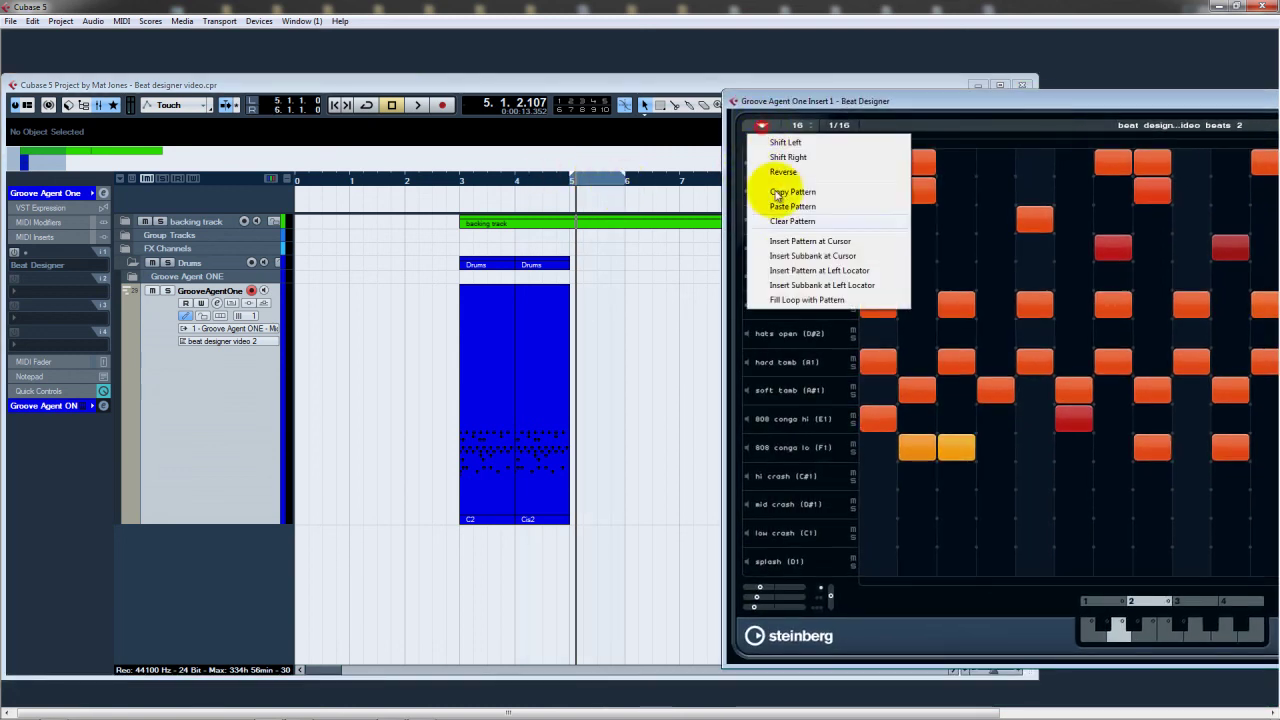
left_click(790, 302)
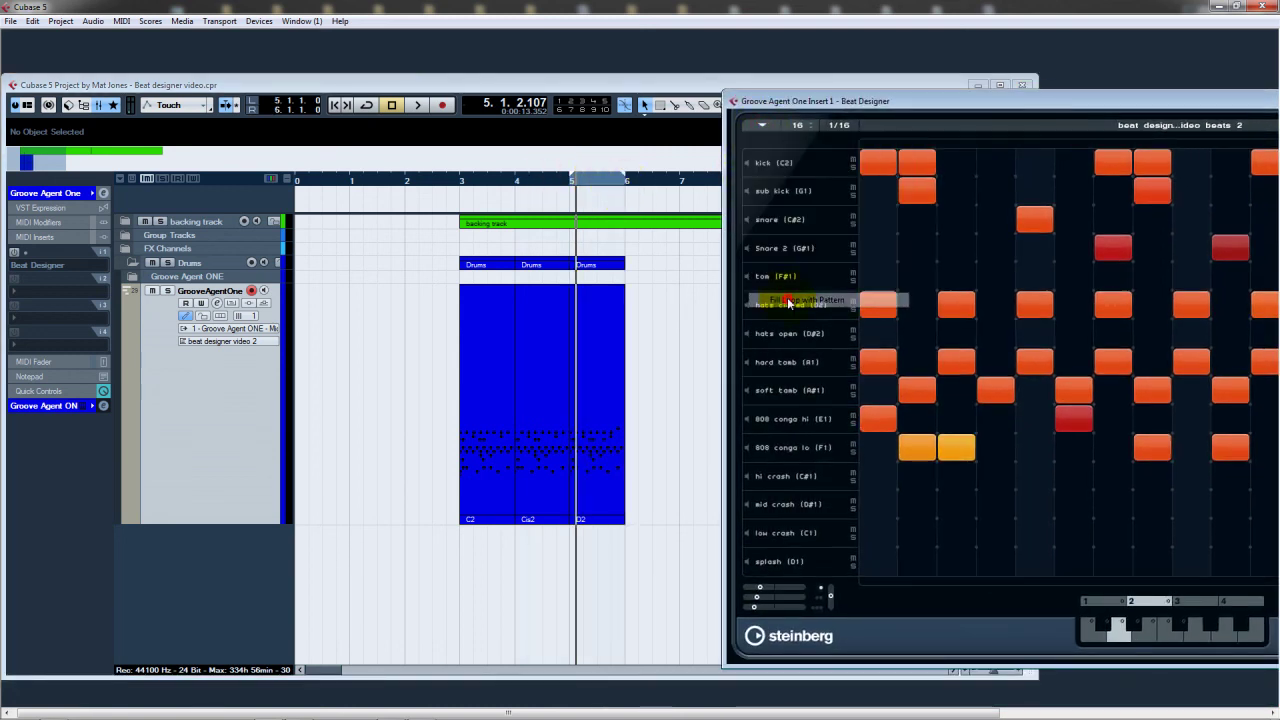
left_click(516, 181)
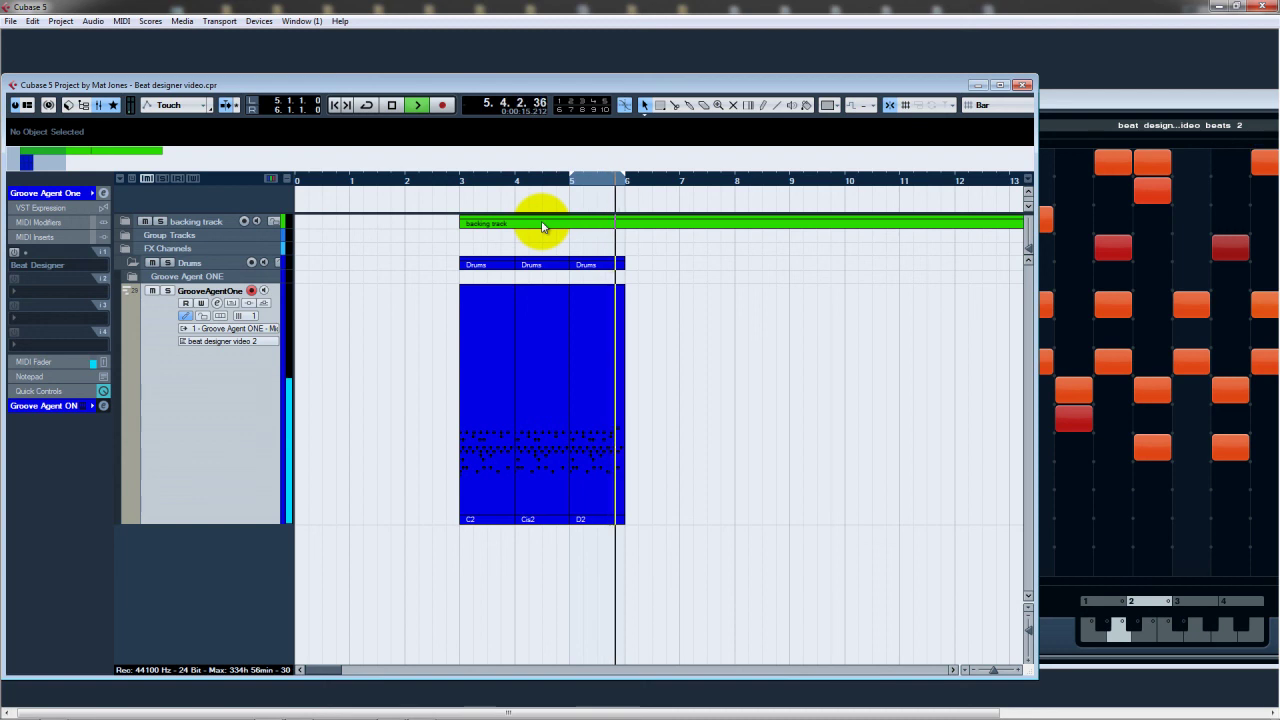
key("space")
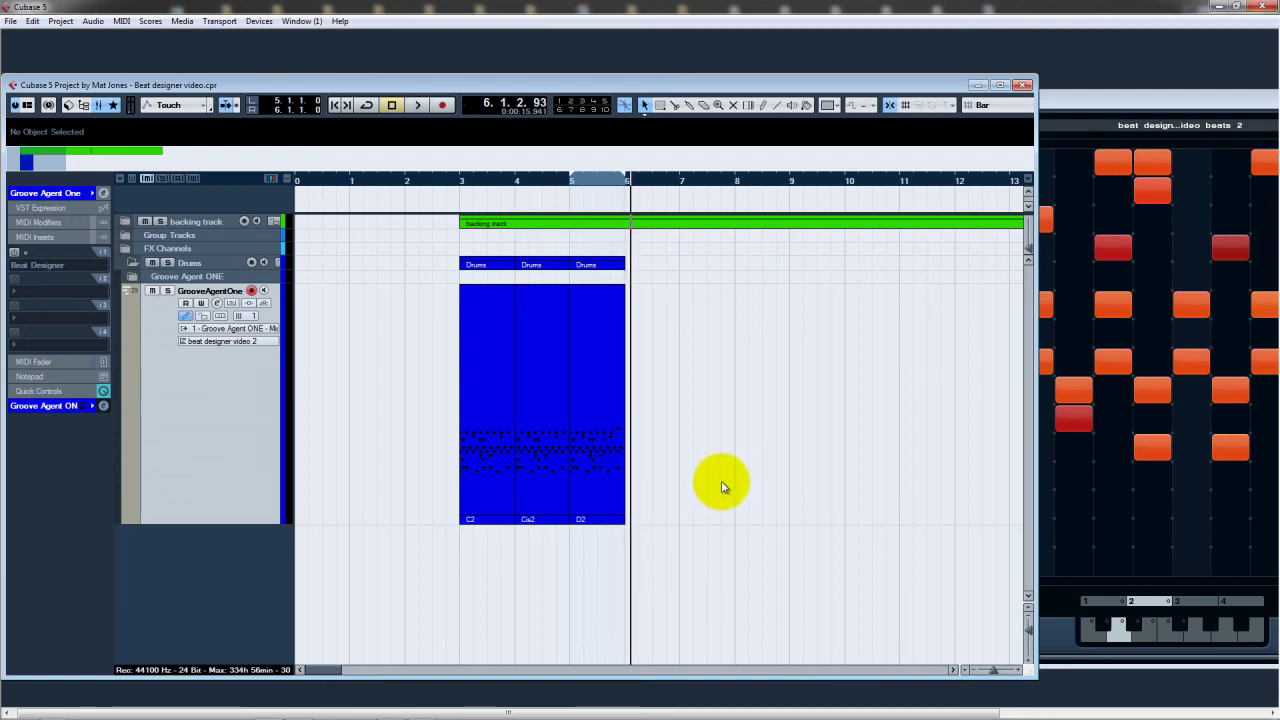
- Insert more pattern variations until Drums parts reach bar 35, then deselect the parts
left_click_drag(1070, 117, 688, 100)
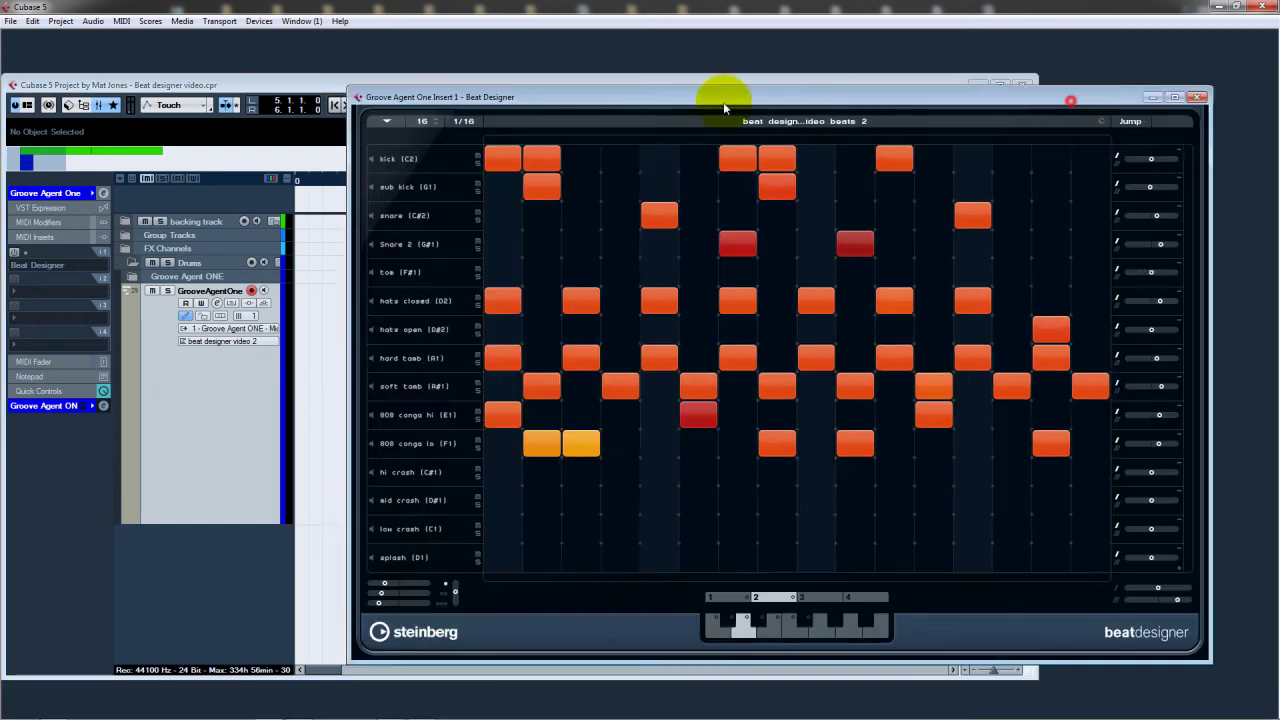
left_click(763, 618)
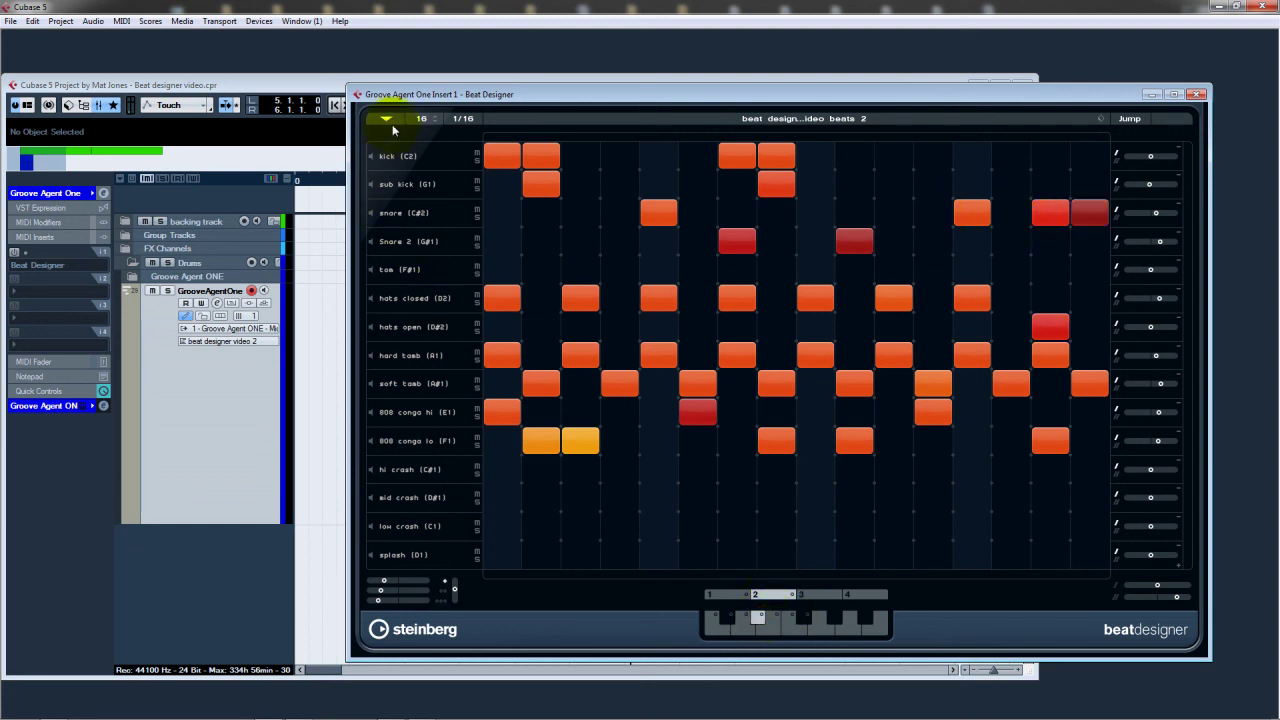
left_click_drag(410, 97, 853, 171)
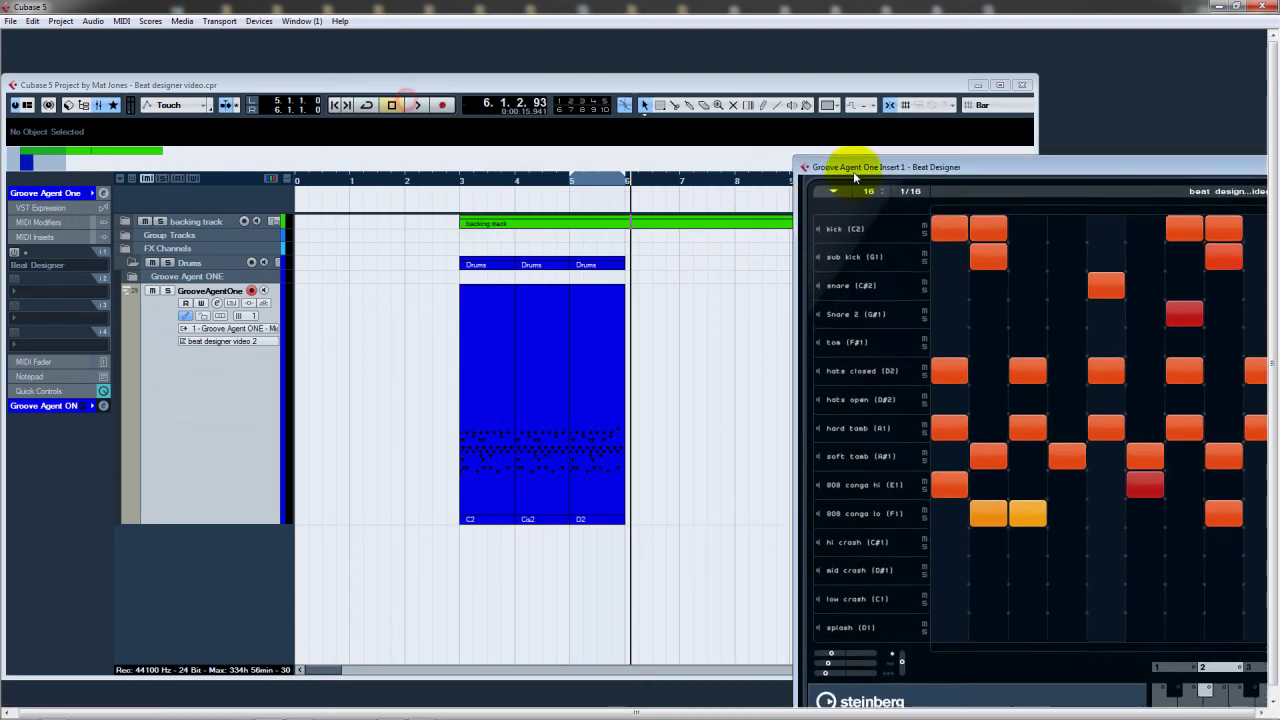
left_click(603, 178)
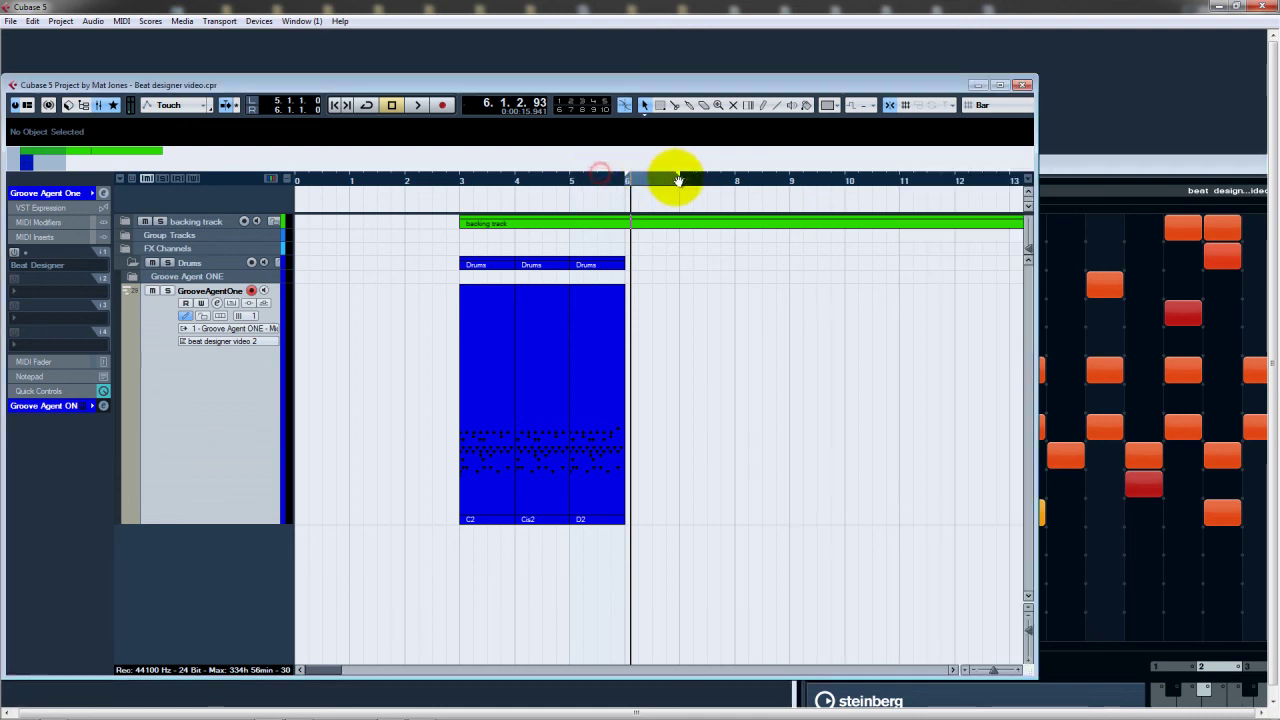
left_click_drag(1046, 164, 839, 109)
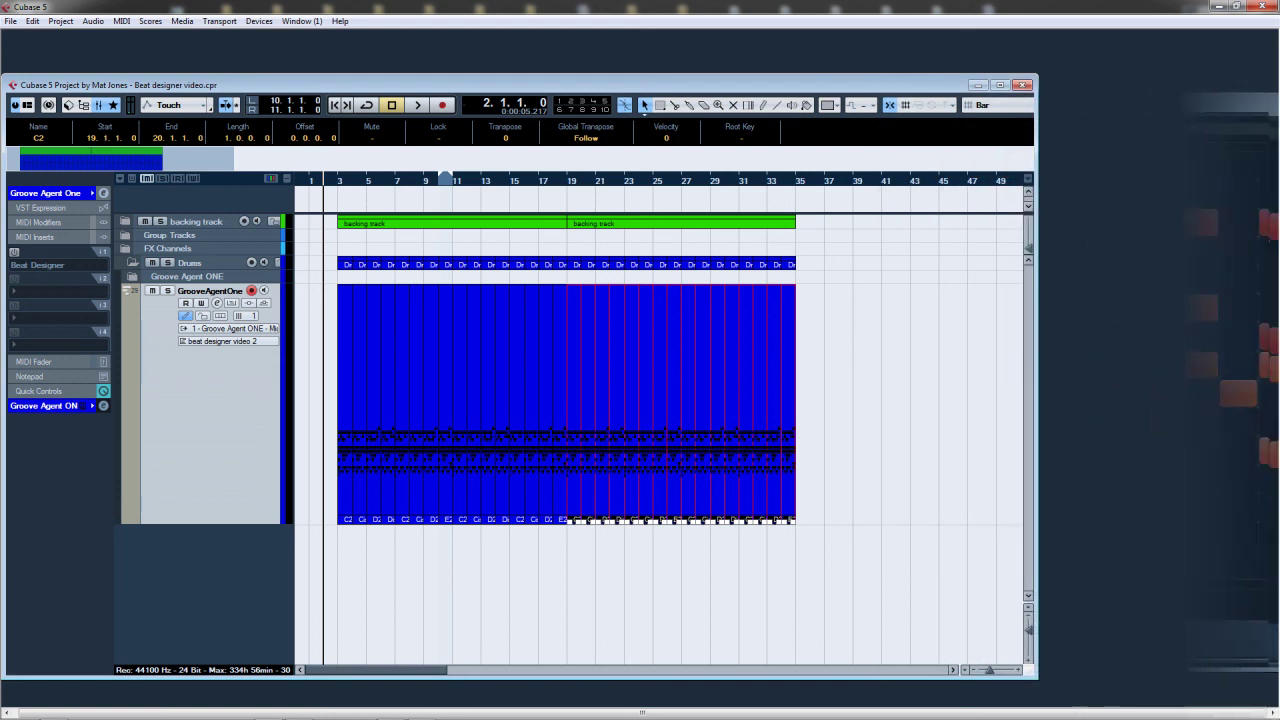
left_click(614, 600)
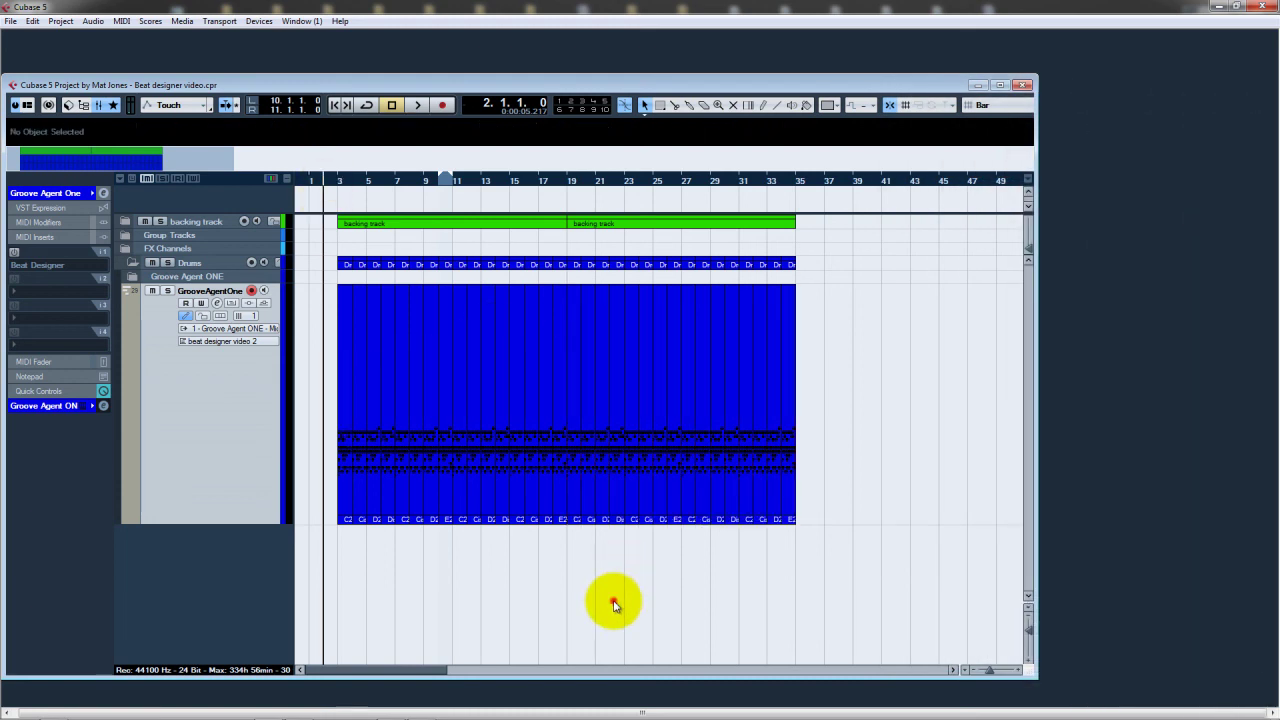